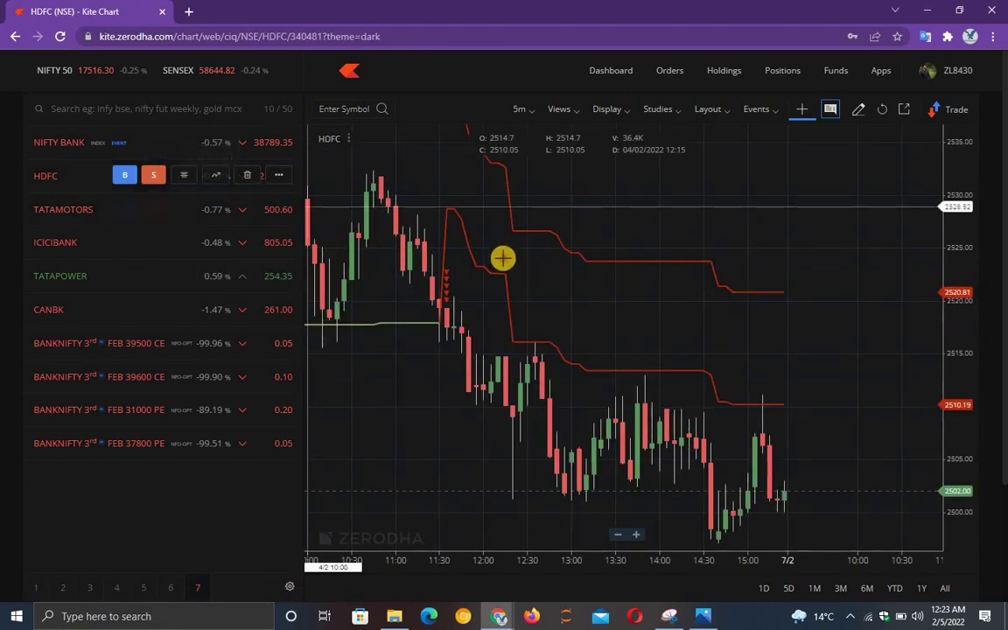
- Examine the HDFC 5-minute chart's price action against the two Supertrend lines across the 3 and 4 February sessions
{"action": "scroll", "coordinate": [616, 263], "scroll_direction": "down", "scroll_amount": 5}
{"action": "scroll", "coordinate": [630, 256], "scroll_direction": "up", "scroll_amount": 1}
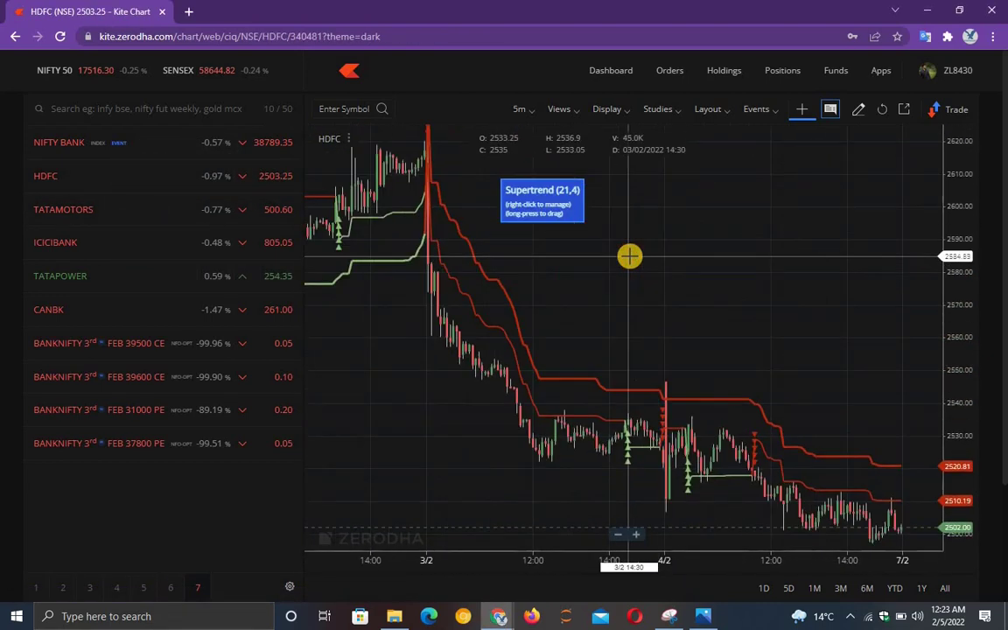
{"action": "scroll", "coordinate": [630, 255], "scroll_direction": "up", "scroll_amount": 3}
{"action": "scroll", "coordinate": [630, 255], "scroll_direction": "down", "scroll_amount": 2}
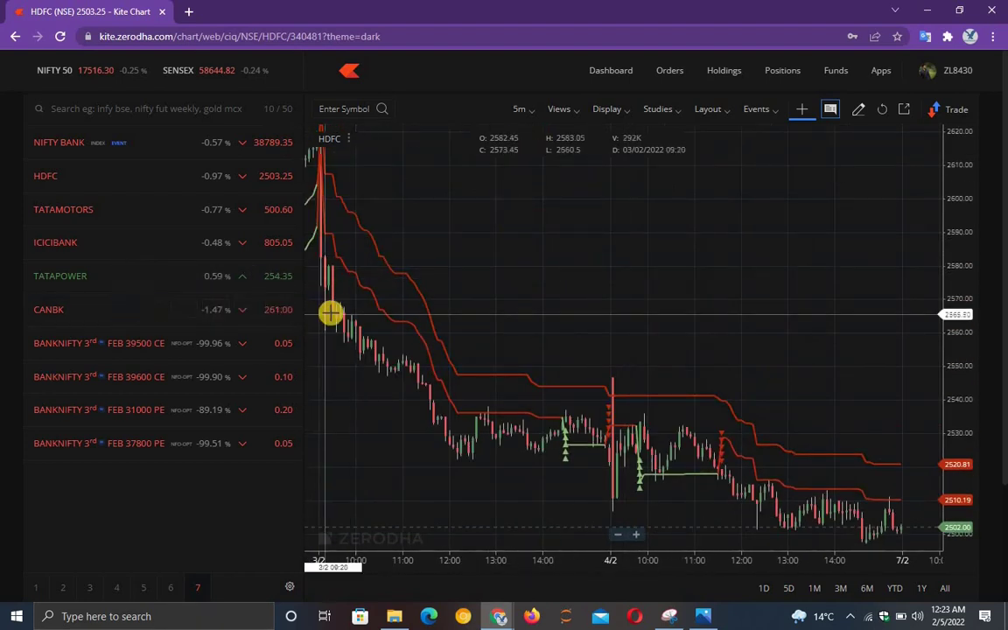
{"action": "left_click_drag", "start_coordinate": [580, 302], "coordinate": [641, 367]}
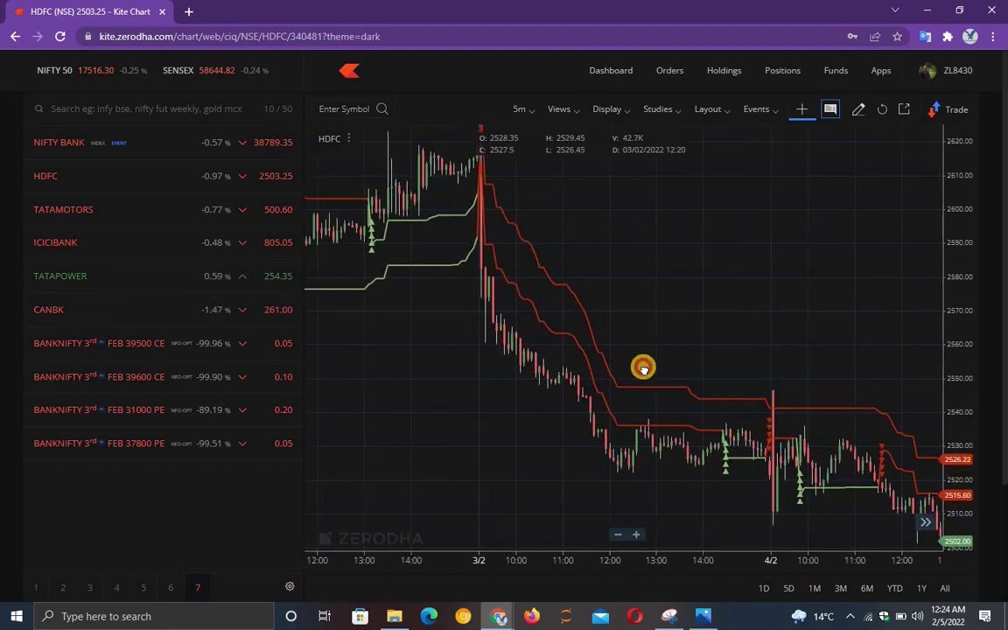
{"action": "scroll", "coordinate": [616, 359], "scroll_direction": "up", "scroll_amount": 3}
{"action": "scroll", "coordinate": [648, 402], "scroll_direction": "left", "scroll_amount": 3}
{"action": "scroll", "coordinate": [583, 373], "scroll_direction": "up", "scroll_amount": 1}
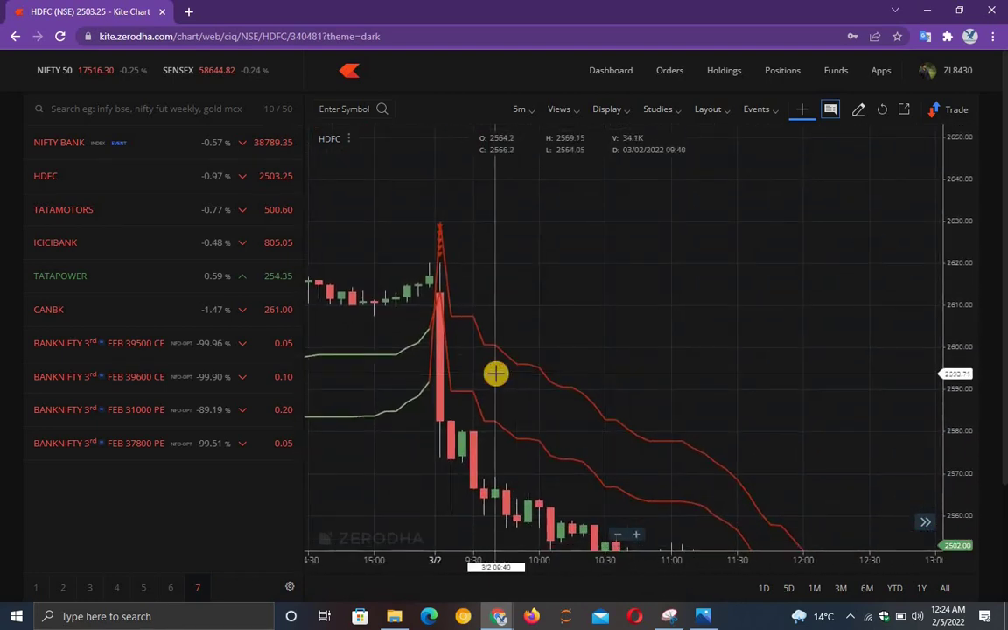
{"action": "left_click_drag", "start_coordinate": [650, 367], "coordinate": [461, 375]}
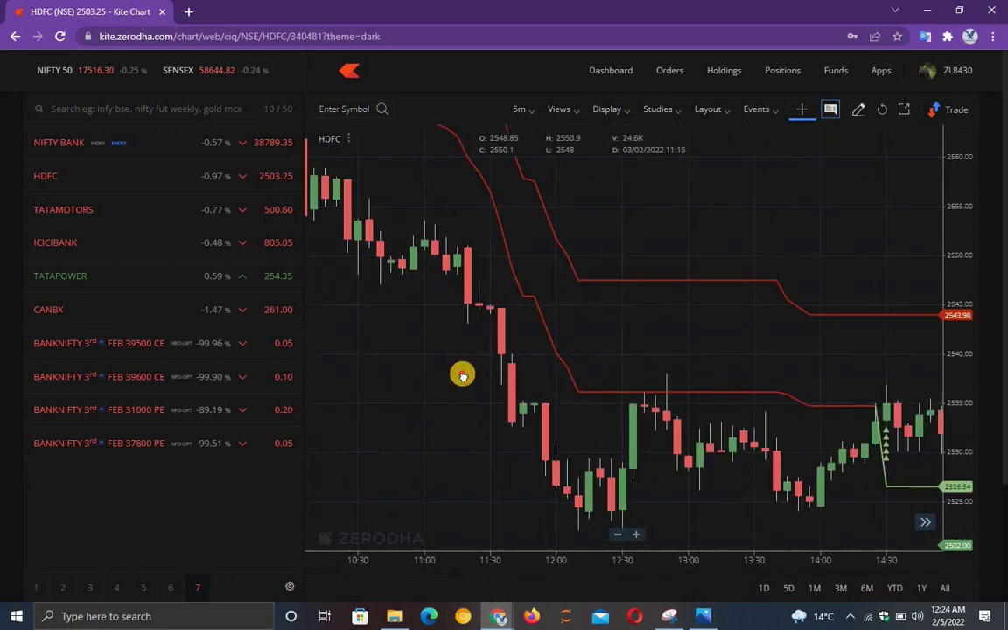
{"action": "left_click_drag", "start_coordinate": [655, 413], "coordinate": [508, 520]}
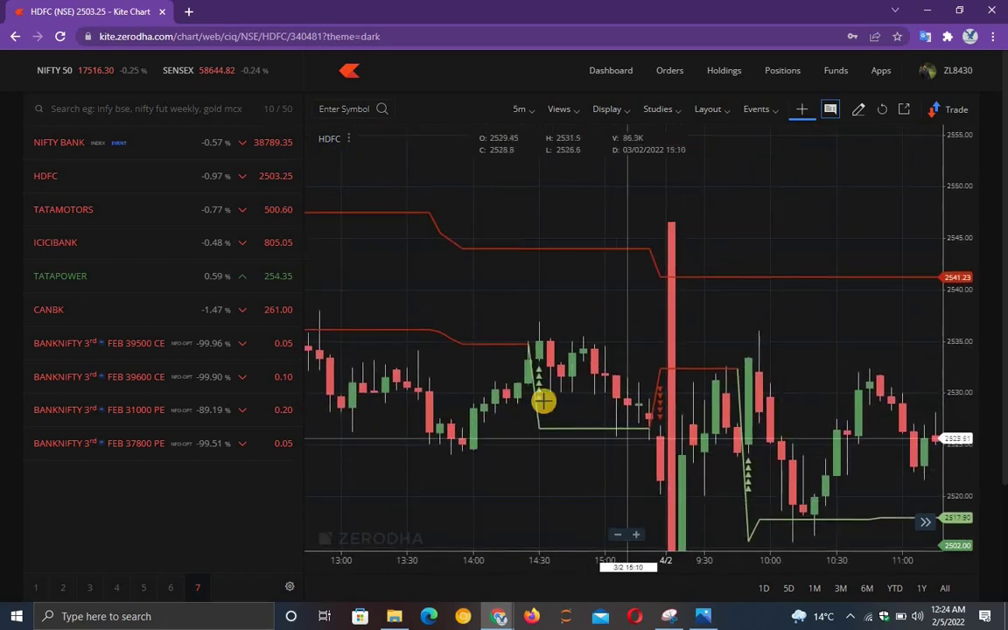
{"action": "left_click_drag", "start_coordinate": [690, 438], "coordinate": [491, 349]}
{"action": "left_click_drag", "start_coordinate": [882, 355], "coordinate": [659, 358]}
{"action": "left_click_drag", "start_coordinate": [798, 371], "coordinate": [861, 310]}
{"action": "left_click_drag", "start_coordinate": [997, 241], "coordinate": [967, 446]}
{"action": "scroll", "coordinate": [666, 394], "scroll_direction": "down", "scroll_amount": 3}
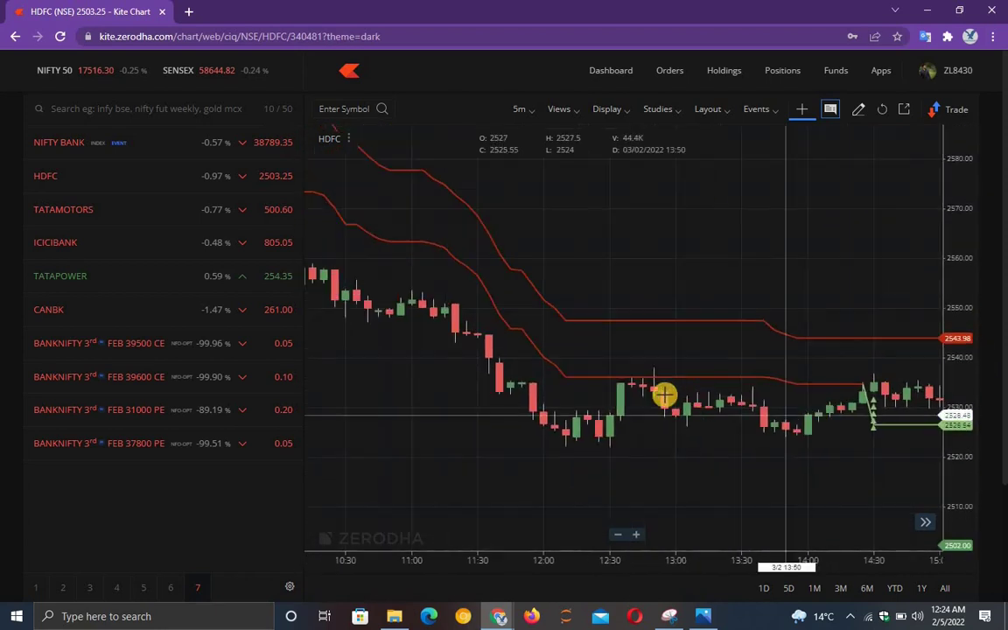
{"action": "scroll", "coordinate": [661, 393], "scroll_direction": "down", "scroll_amount": 2}
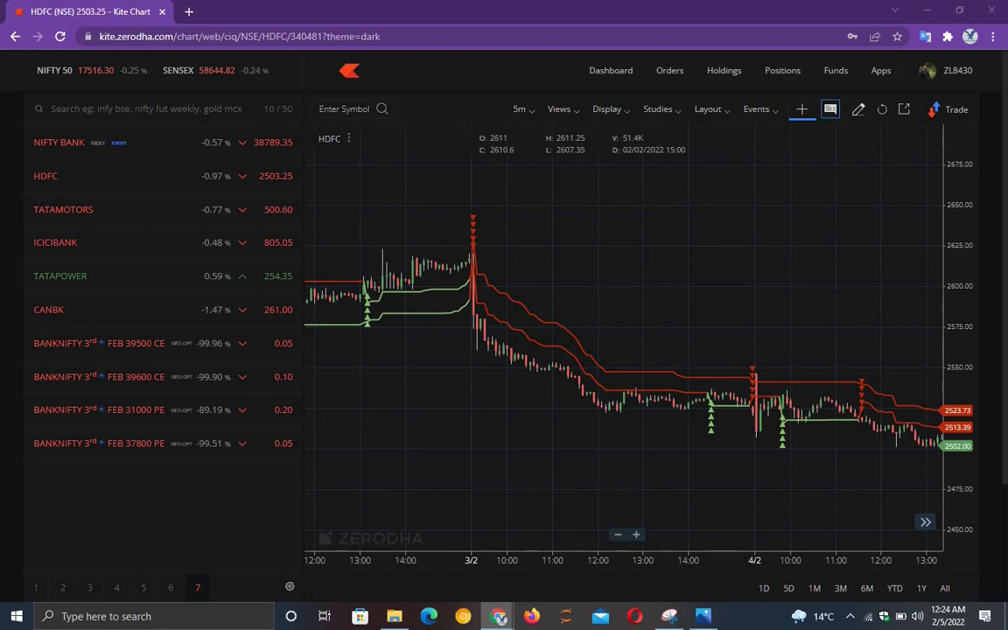
- Switch to Streak and start a new custom strategy with the candle interval set to 5 Minutes
{"action": "key", "text": "alt+Tab"}
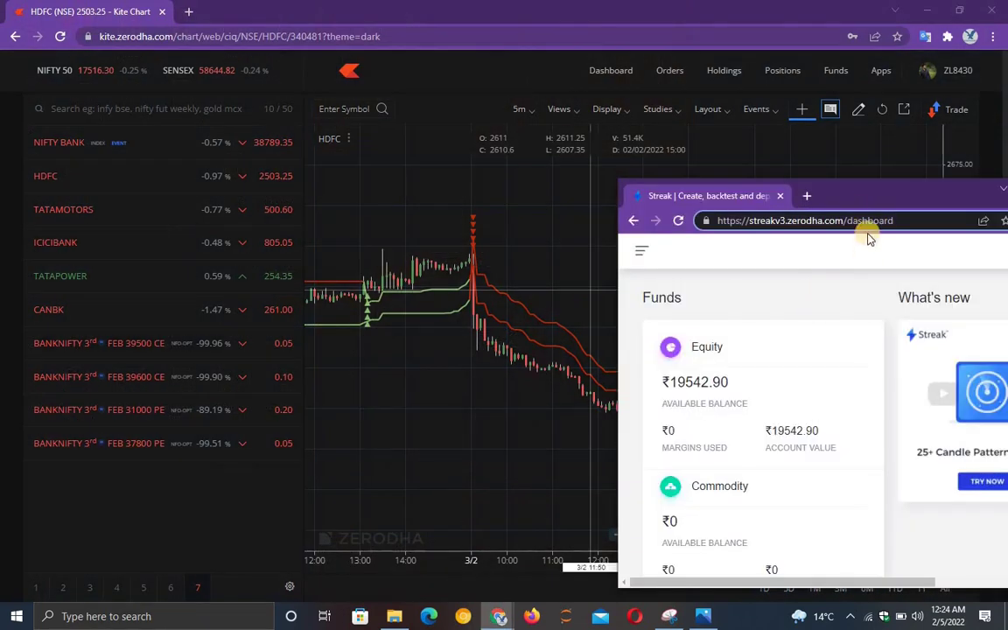
{"action": "key", "text": "super+Up"}
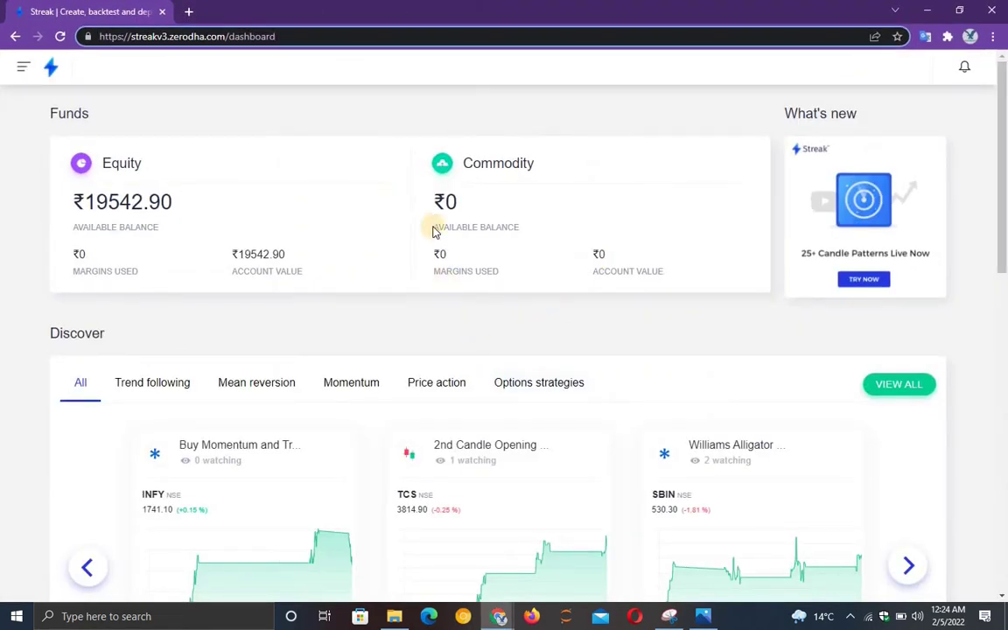
{"action": "left_click", "coordinate": [592, 77]}
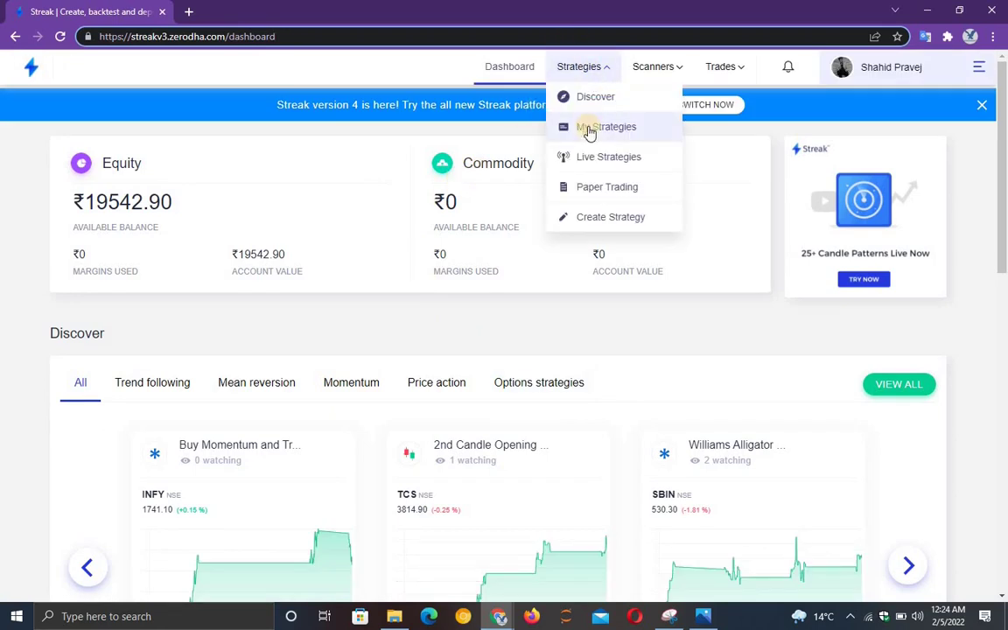
{"action": "left_click", "coordinate": [618, 217]}
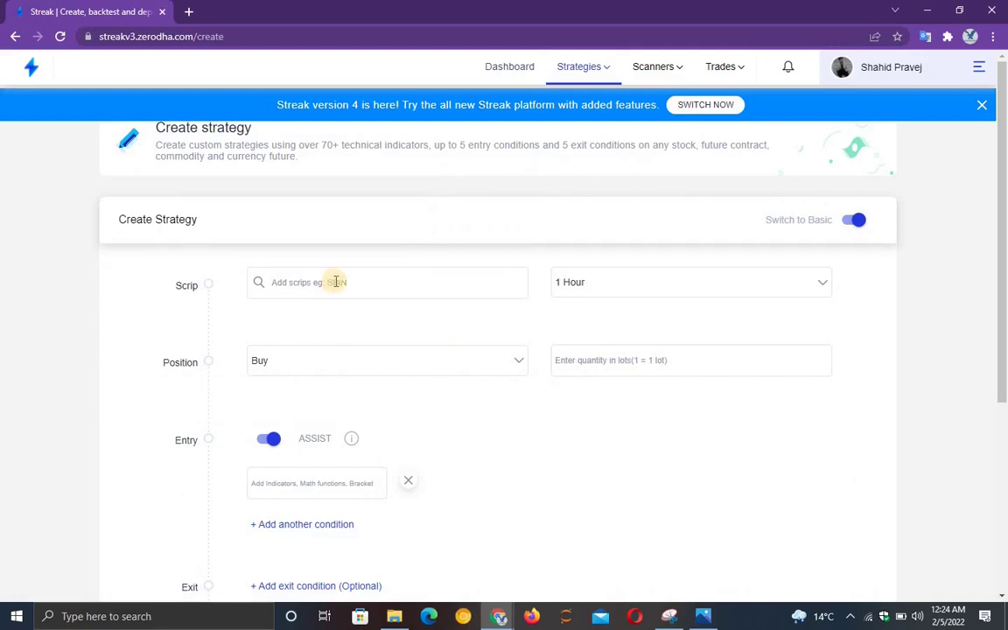
{"action": "left_click", "coordinate": [693, 288]}
{"action": "left_click", "coordinate": [618, 395]}
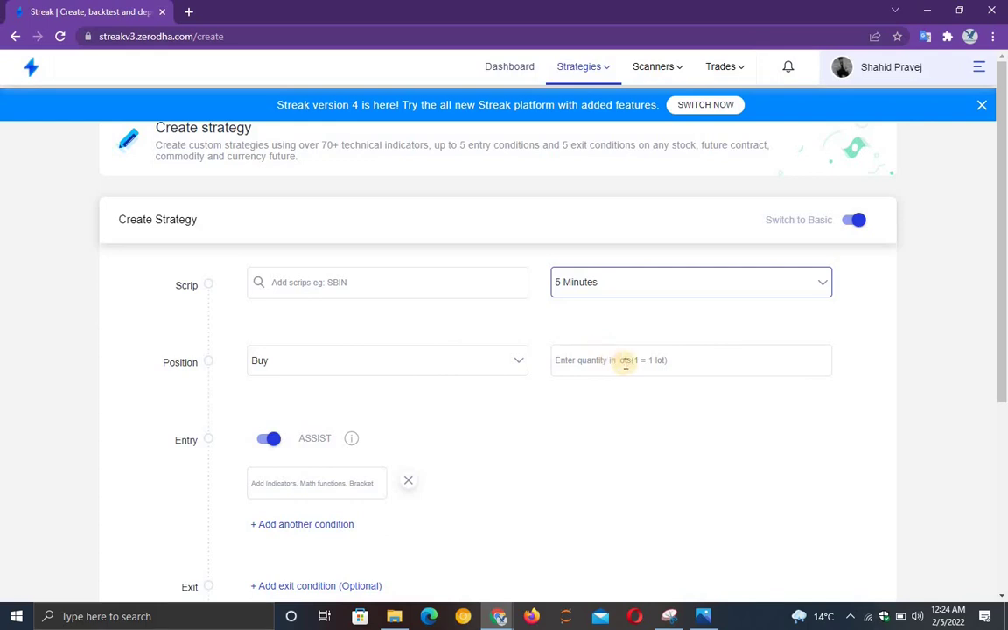
- Begin the first entry condition with Previous N (Close, offset -1, 5min candle) and the comparator "higher than"
{"action": "left_click_drag", "start_coordinate": [1003, 209], "coordinate": [1004, 353]}
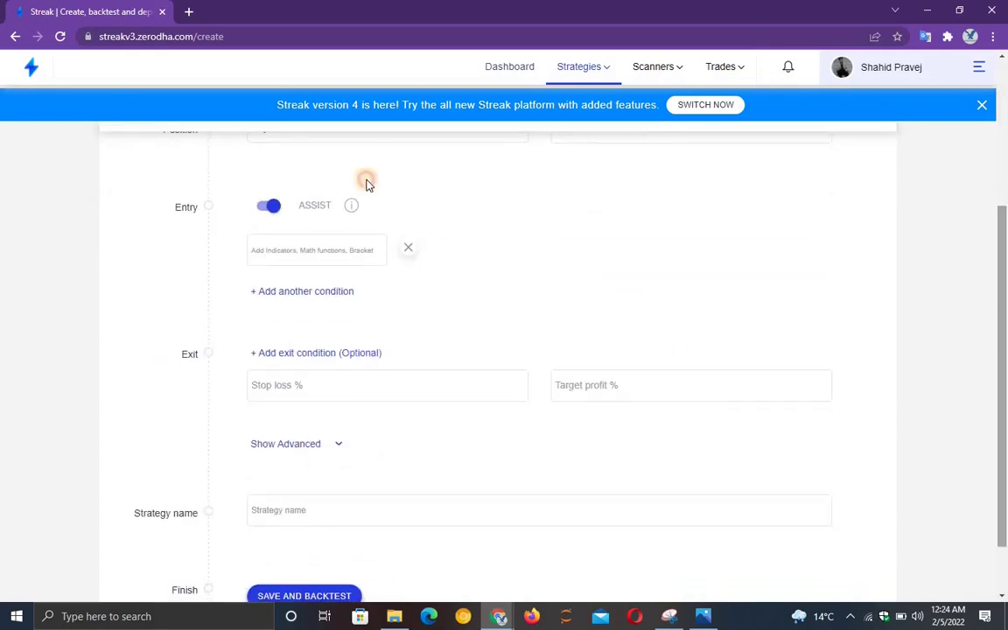
{"action": "left_click", "coordinate": [275, 255]}
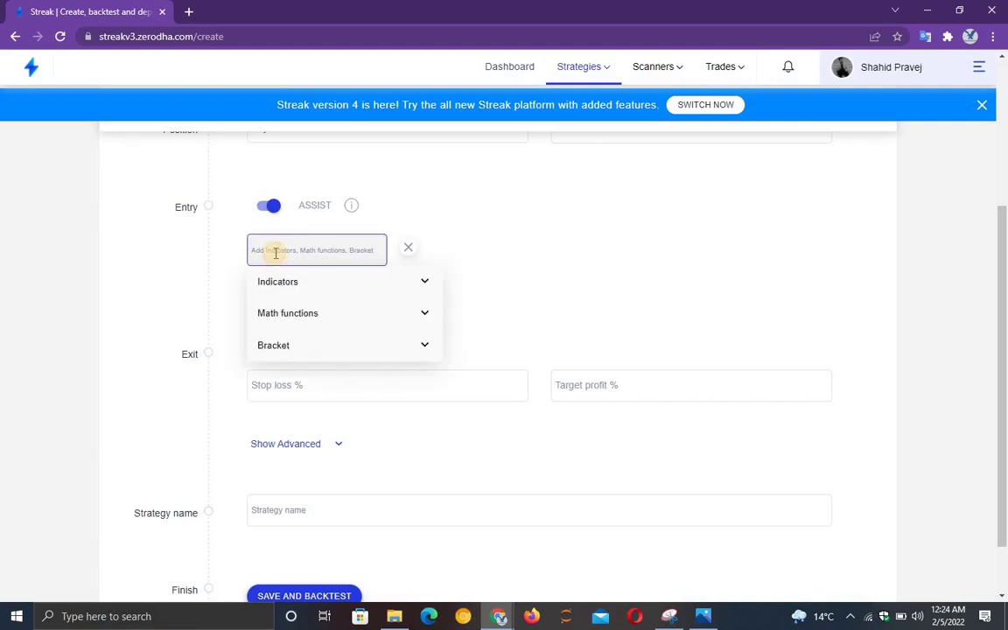
{"action": "type", "text": "pre"}
{"action": "key", "text": "Return"}
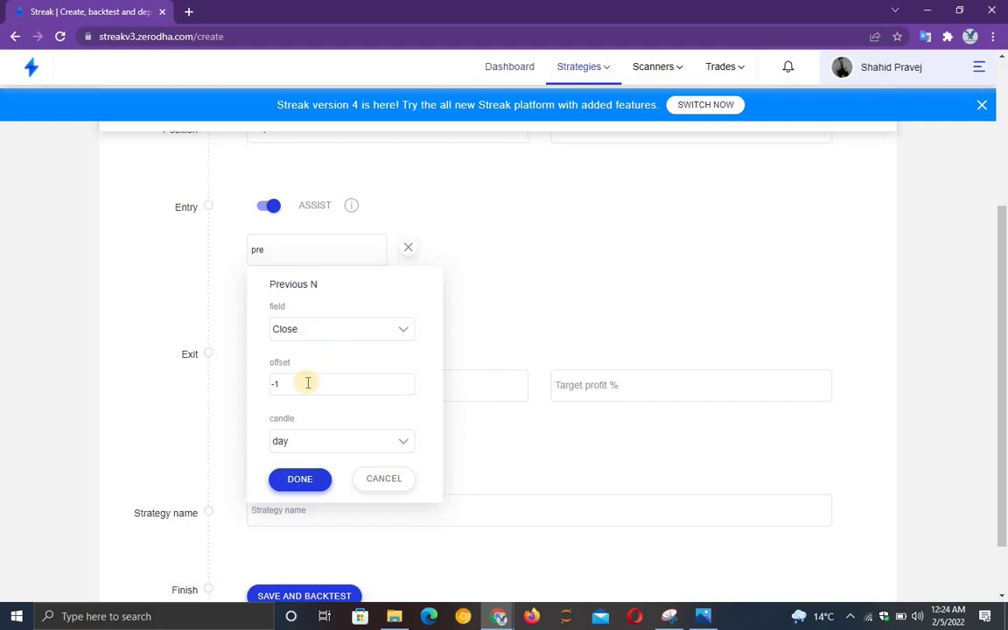
{"action": "left_click", "coordinate": [305, 444]}
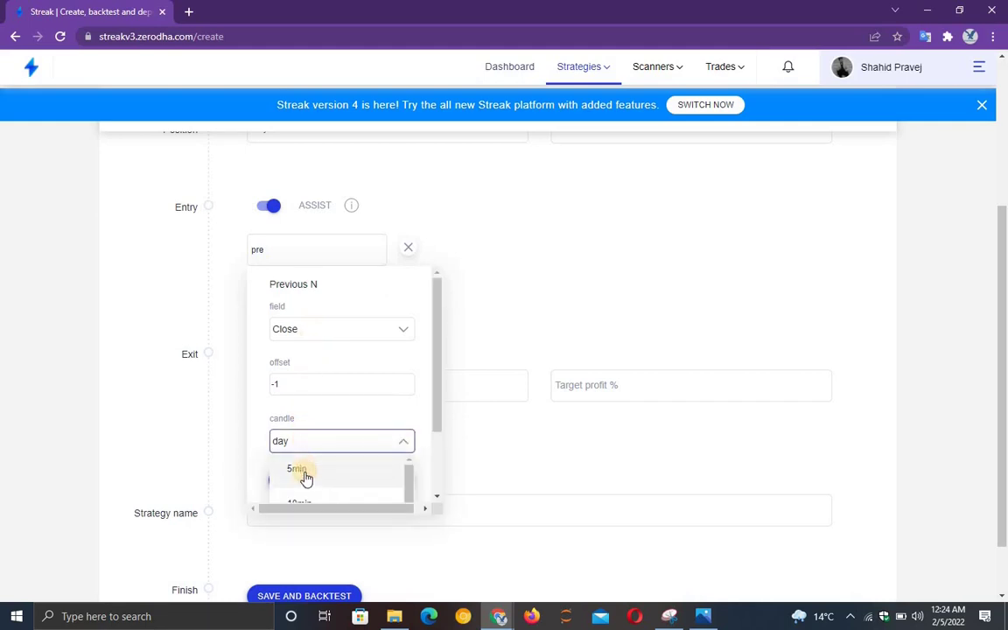
{"action": "left_click", "coordinate": [306, 473]}
{"action": "left_click", "coordinate": [316, 480]}
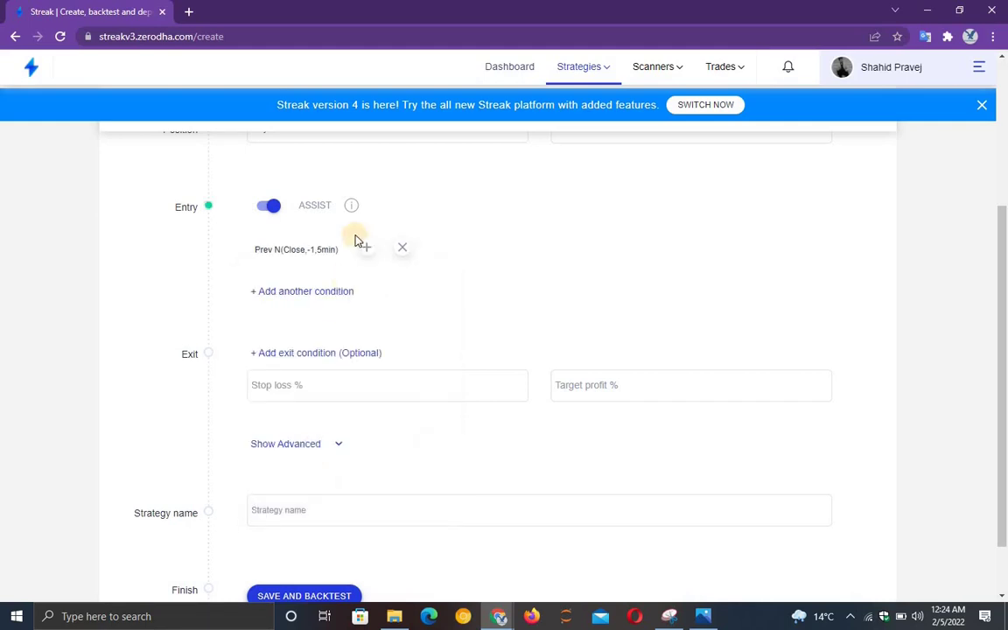
{"action": "left_click", "coordinate": [365, 253]}
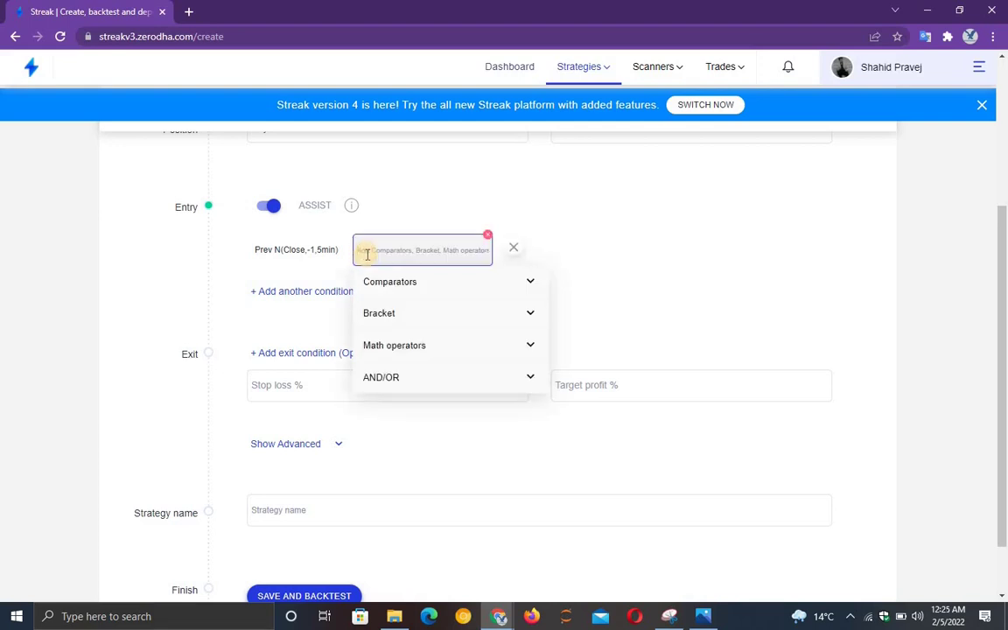
{"action": "type", "text": "higher"}
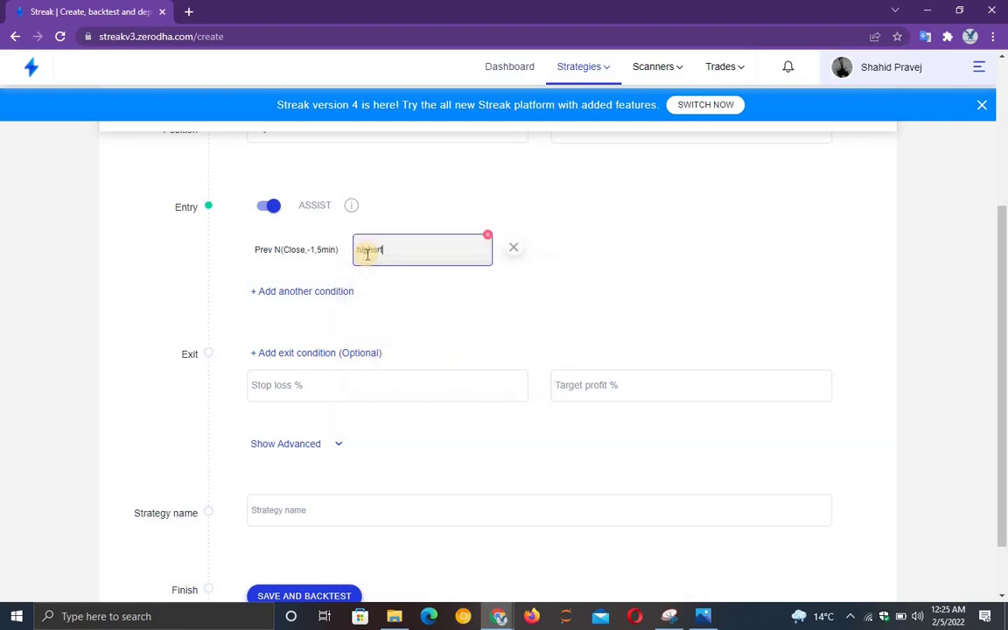
{"action": "key", "text": "Return"}
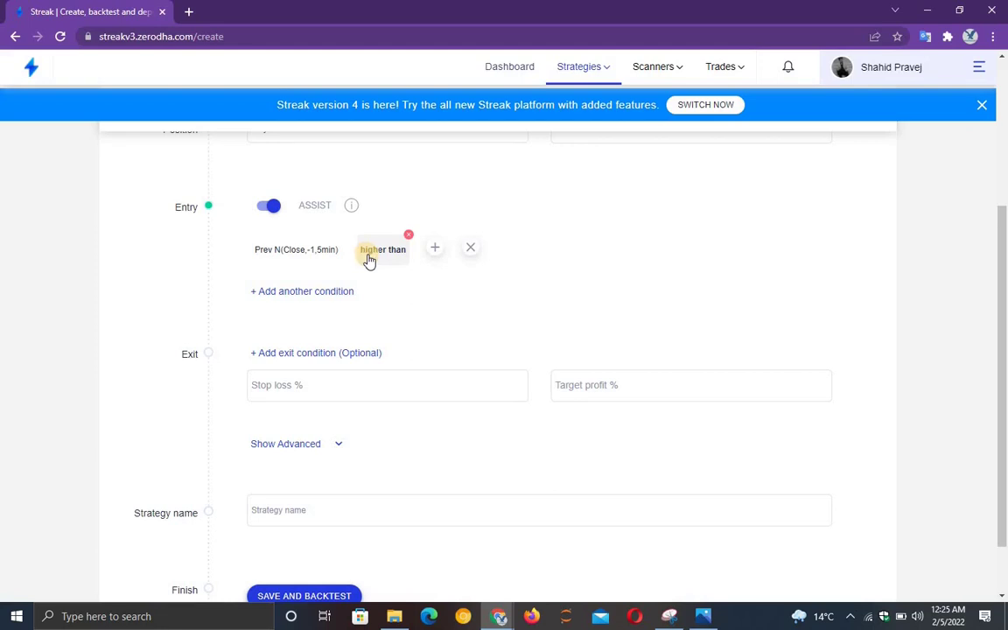
- Complete the first entry condition with a Supertrend of period 21, multiplier 4 and offset -1
{"action": "left_click", "coordinate": [437, 251]}
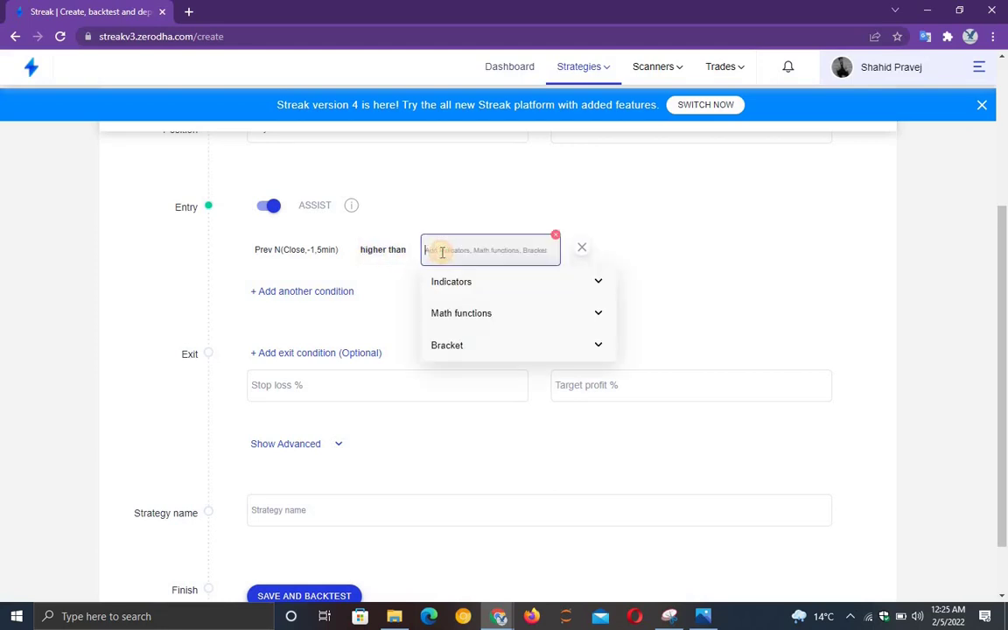
{"action": "type", "text": "supe"}
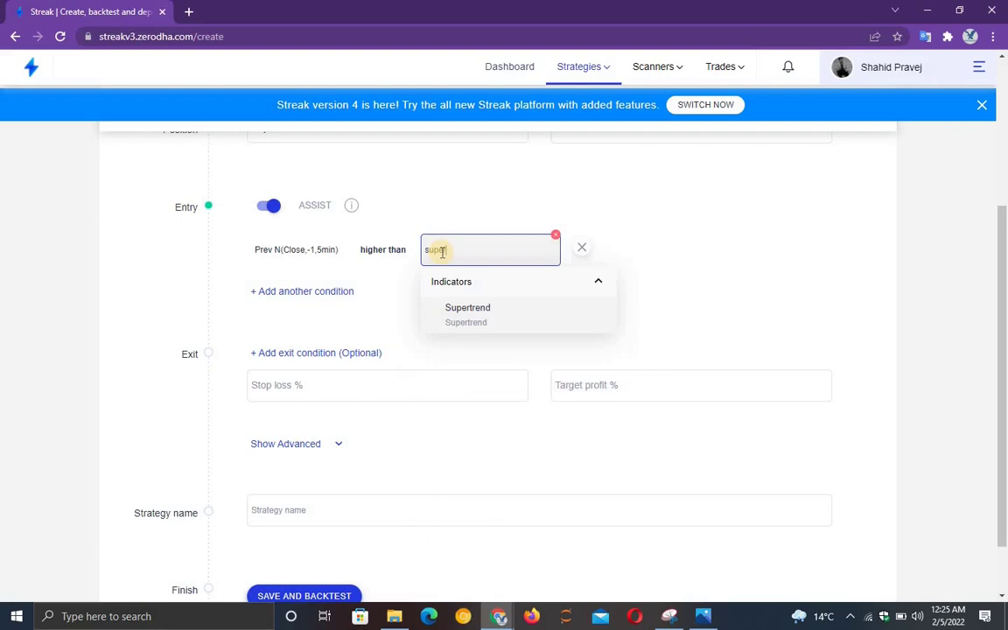
{"action": "key", "text": "Return"}
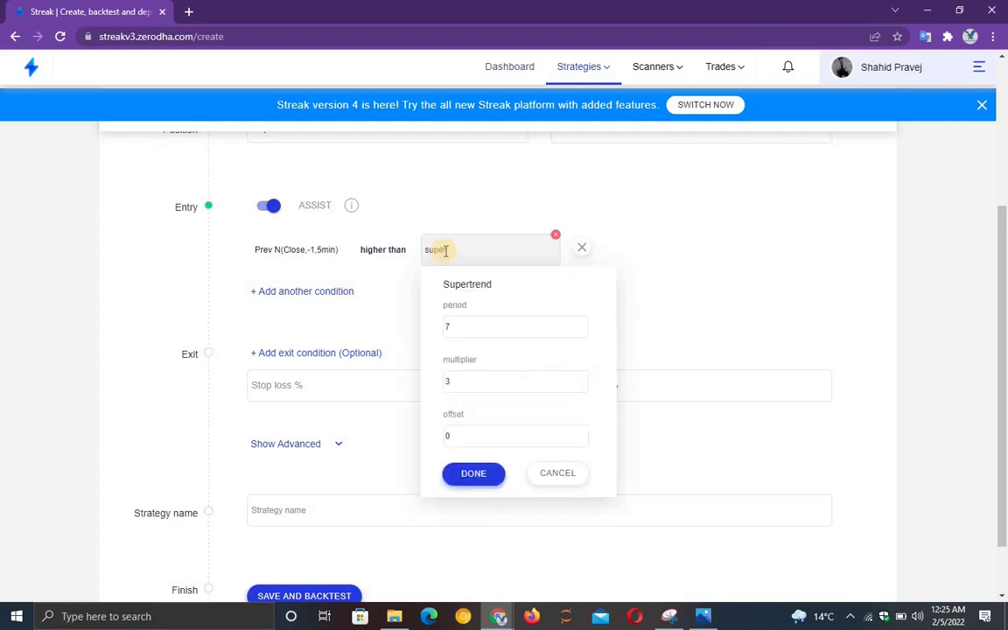
{"action": "left_click", "coordinate": [462, 324]}
{"action": "type", "text": "21"}
{"action": "left_click", "coordinate": [469, 377]}
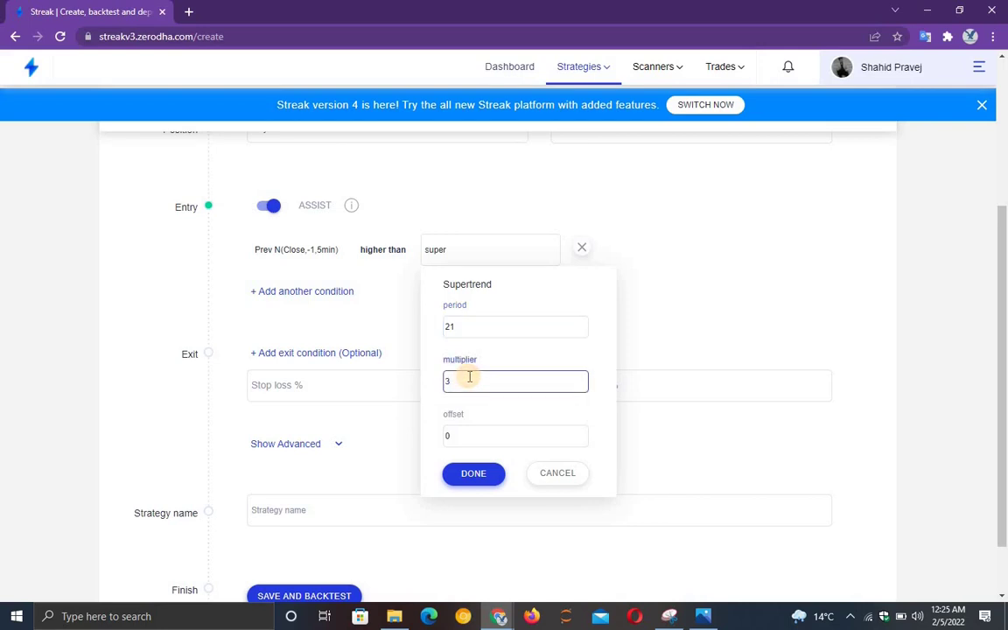
{"action": "left_click", "coordinate": [464, 439]}
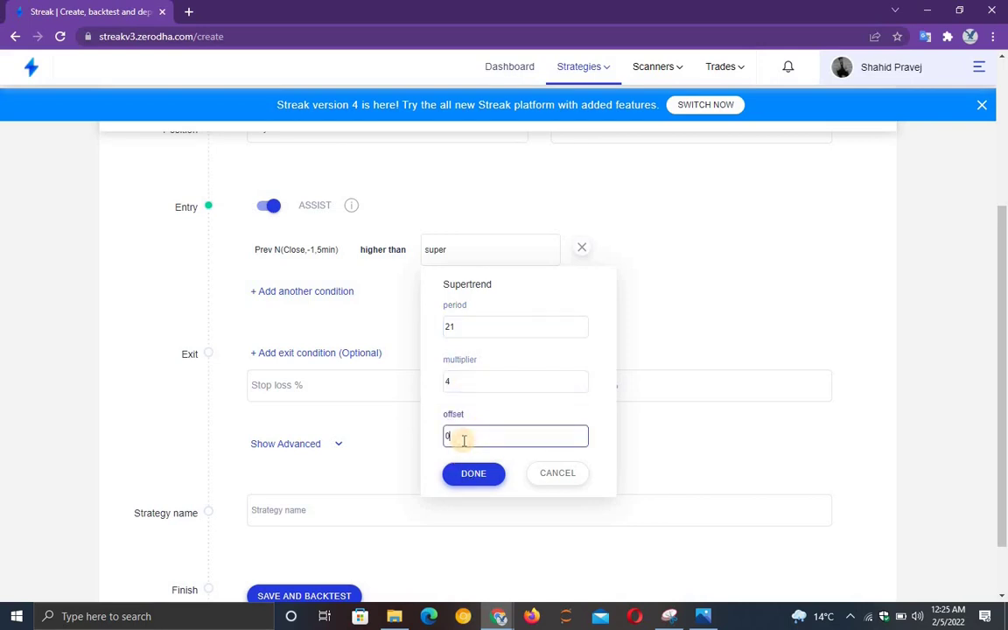
{"action": "type", "text": "-1"}
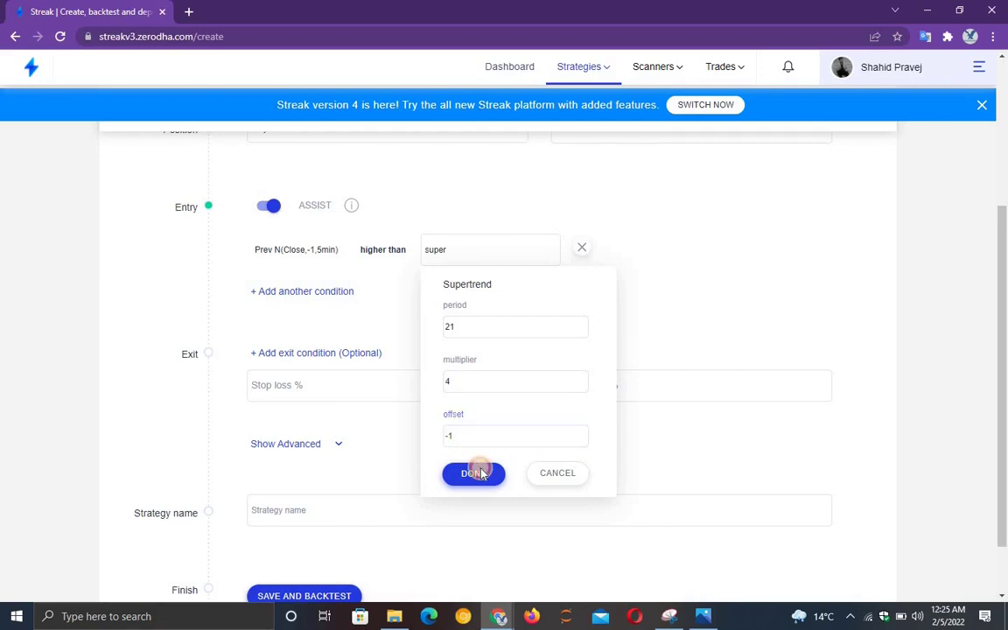
{"action": "left_click", "coordinate": [474, 473]}
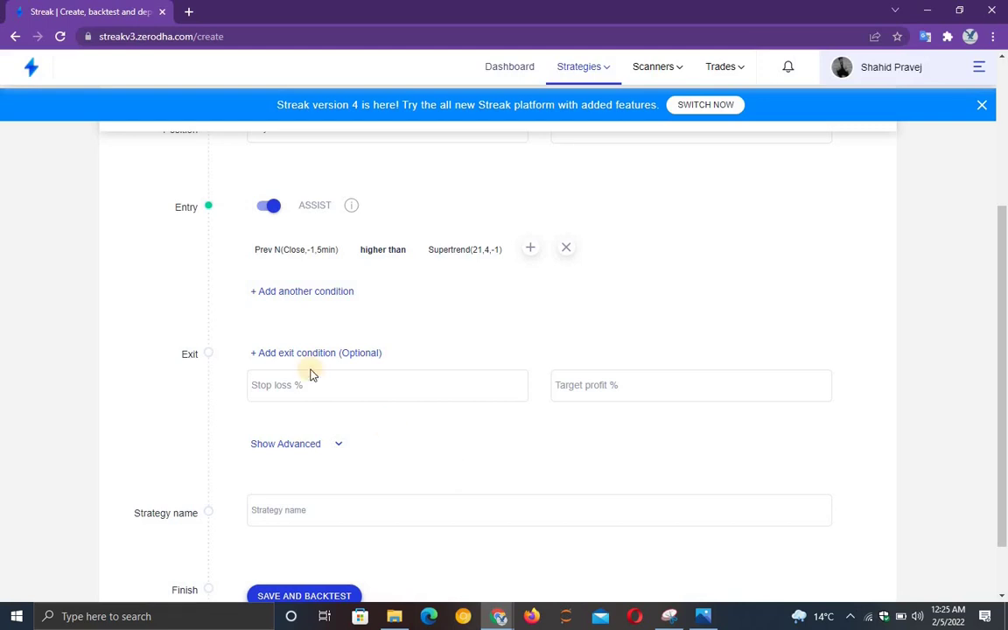
- Add a second entry condition joined by "and", starting with Previous N (Close, offset -1, 5min candle) and the comparator "crosses above"
{"action": "left_click", "coordinate": [313, 292]}
{"action": "left_click", "coordinate": [329, 297]}
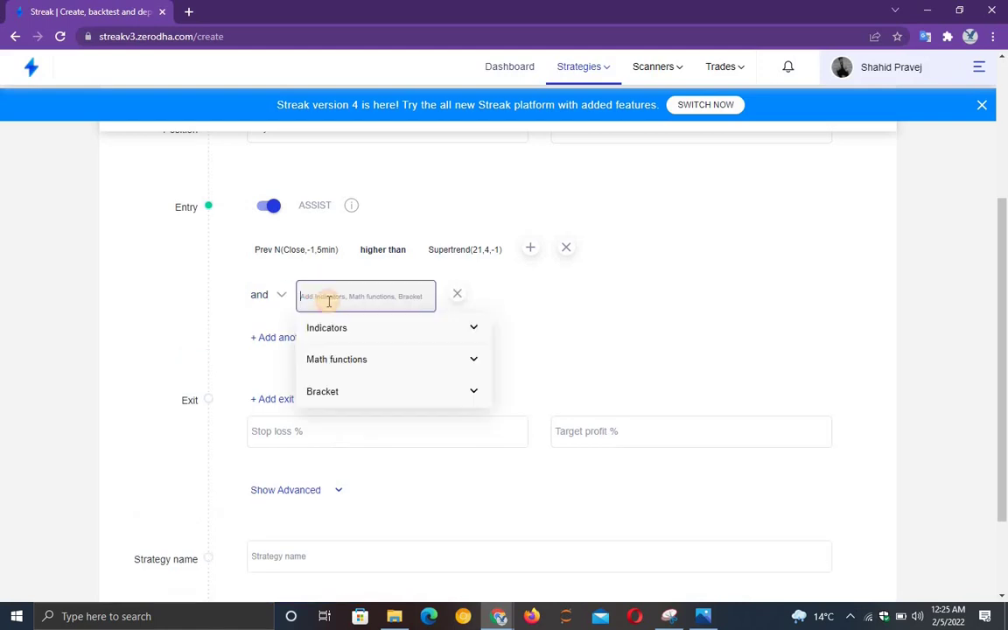
{"action": "type", "text": "pre"}
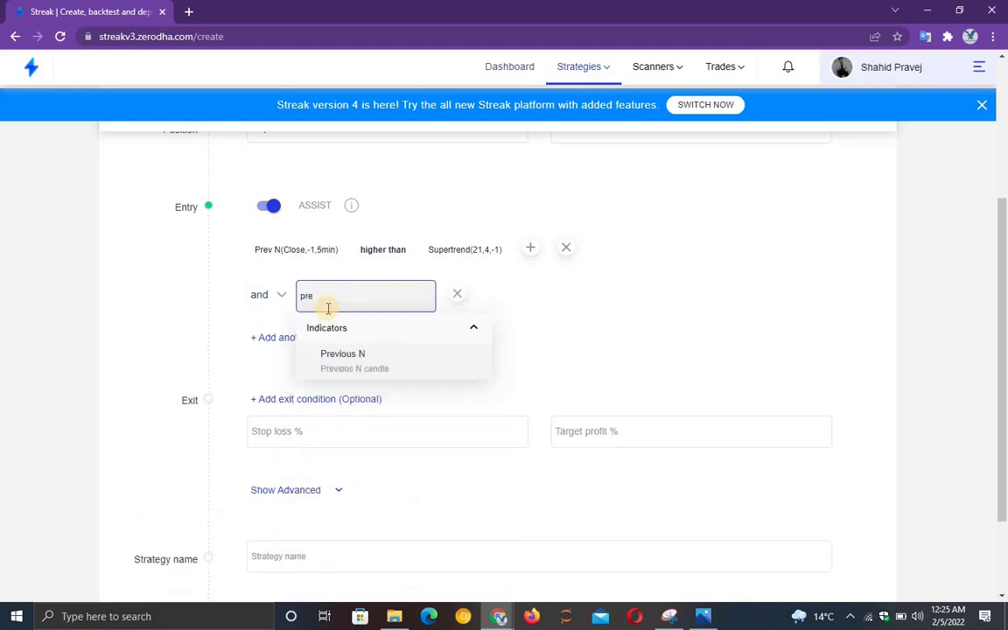
{"action": "key", "text": "Return"}
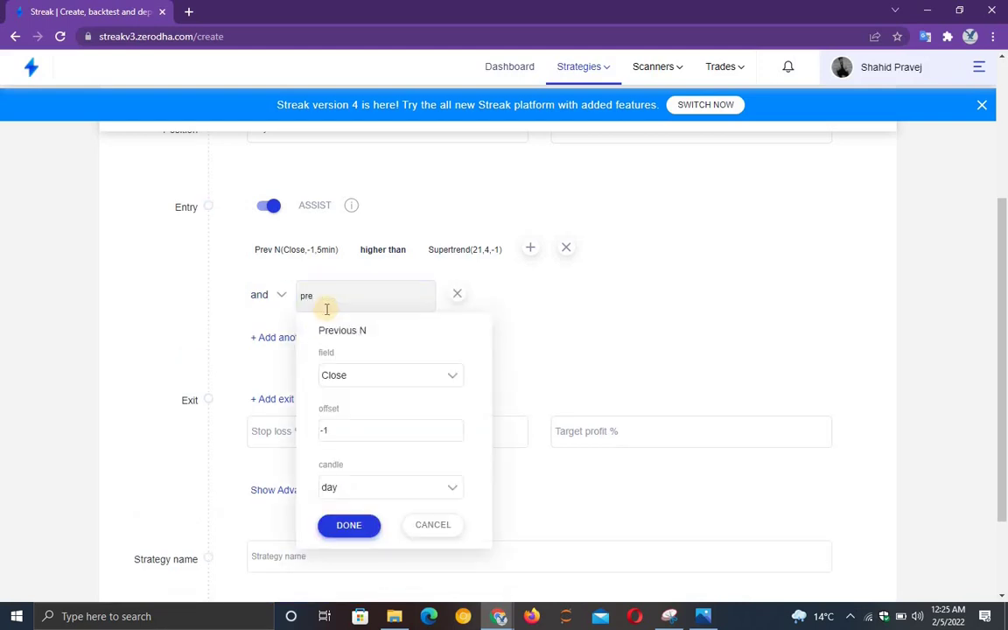
{"action": "left_click", "coordinate": [359, 488]}
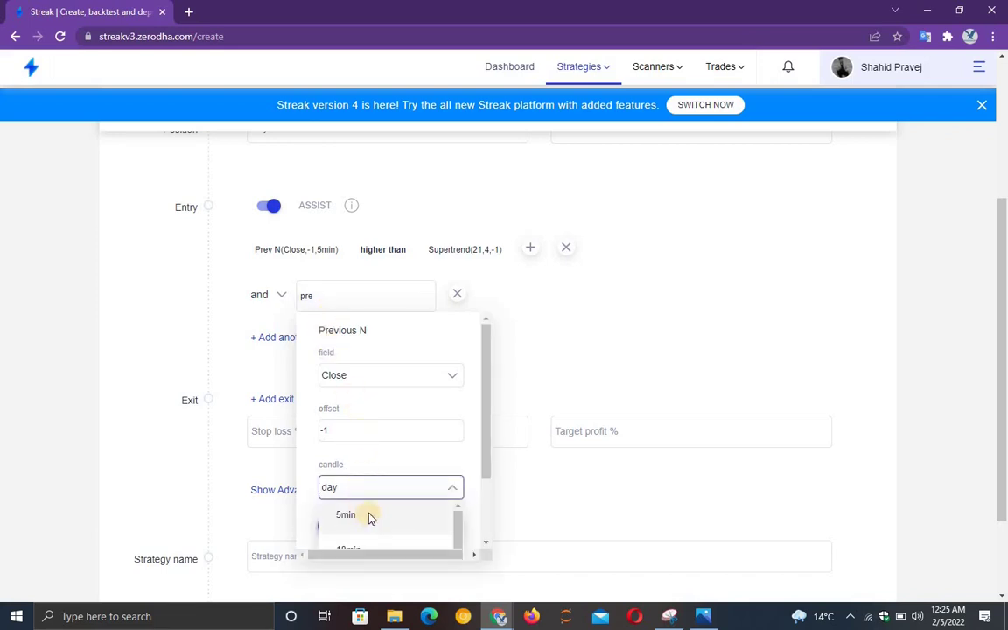
{"action": "left_click", "coordinate": [367, 515]}
{"action": "left_click", "coordinate": [362, 531]}
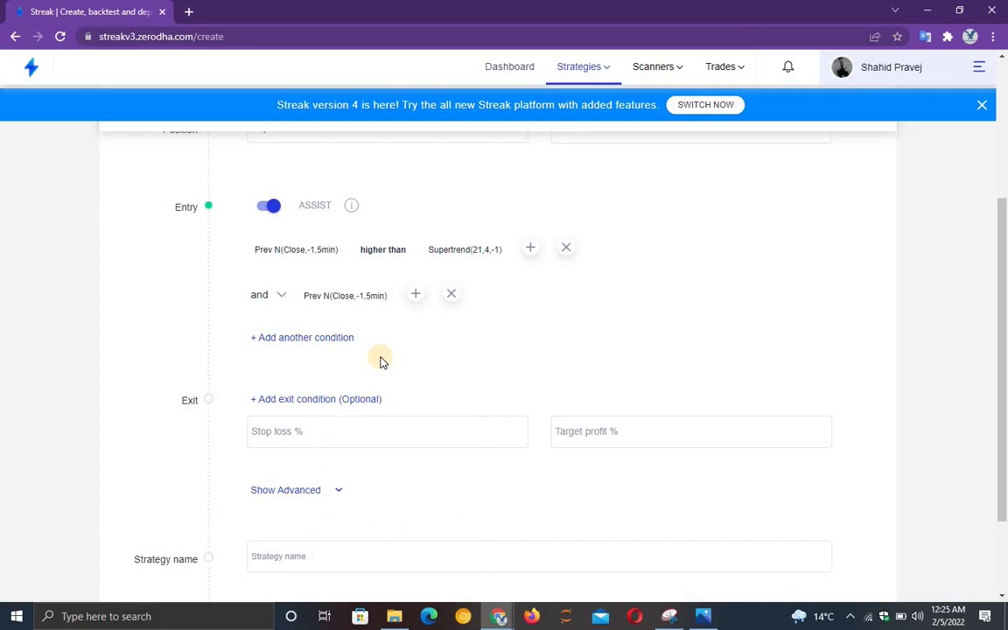
{"action": "left_click", "coordinate": [417, 295]}
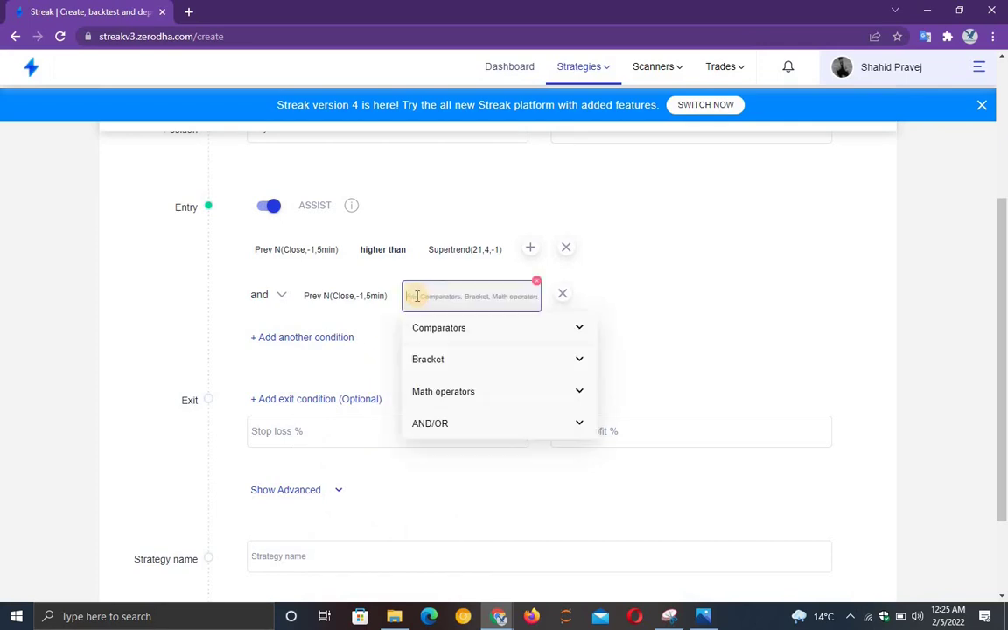
{"action": "type", "text": "crosse"}
{"action": "left_click", "coordinate": [464, 391]}
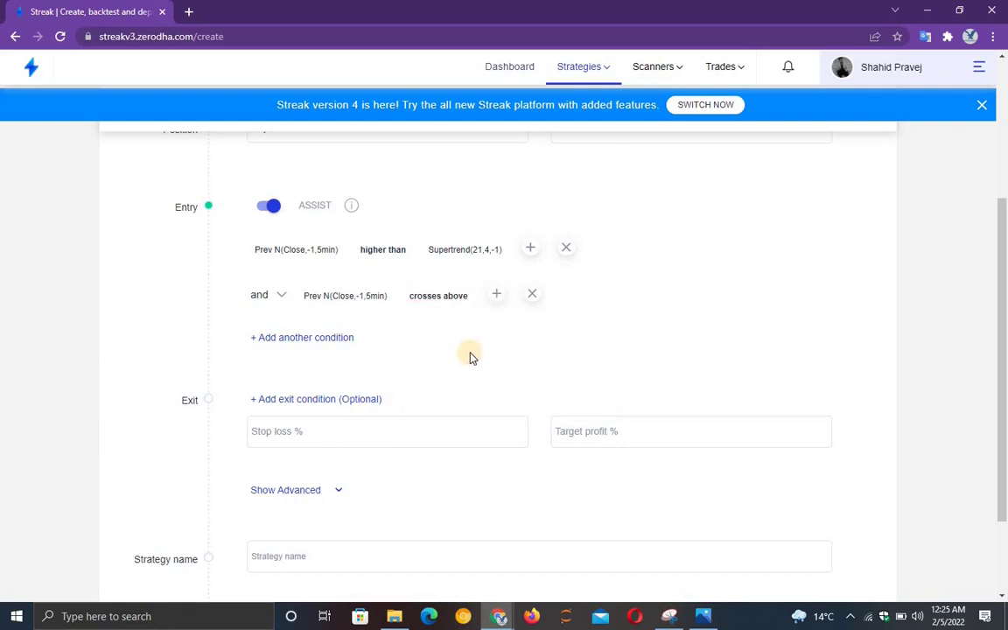
- Complete the second entry condition with a Supertrend of period 21, multiplier 2 and offset 0
{"action": "left_click", "coordinate": [496, 296]}
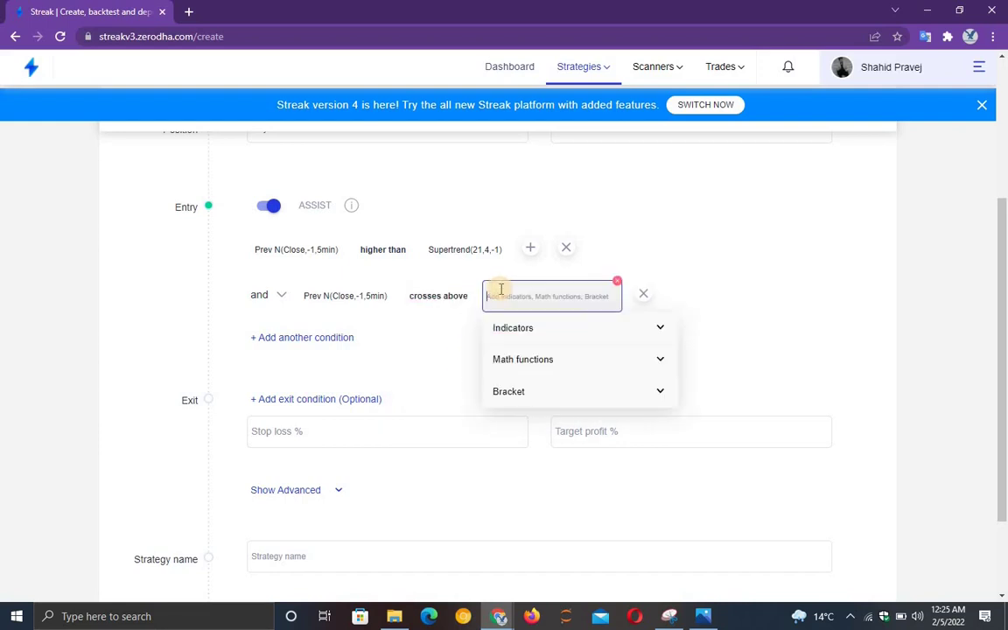
{"action": "type", "text": "super"}
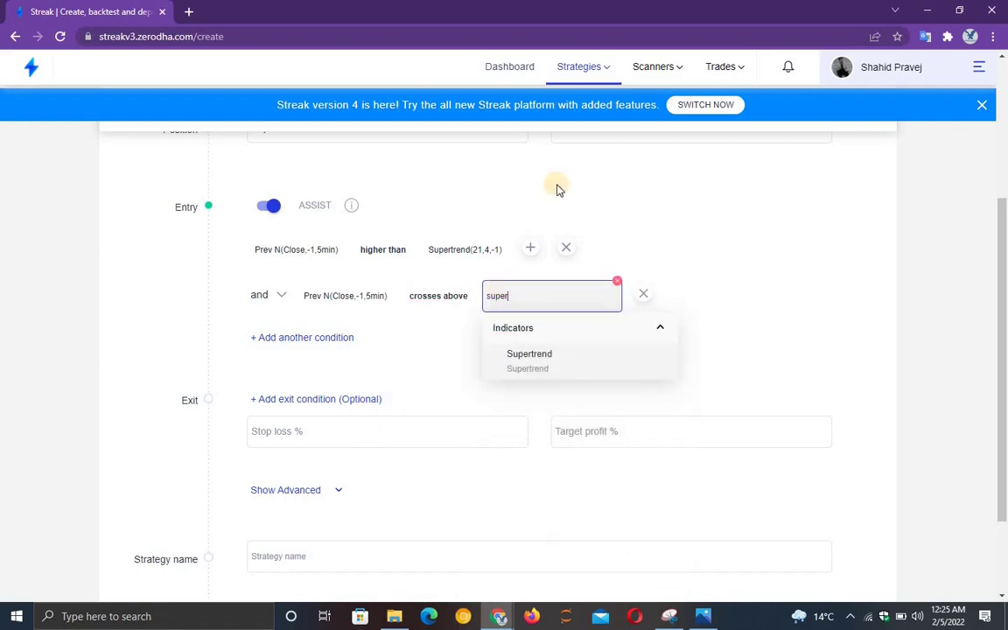
{"action": "left_click", "coordinate": [591, 355]}
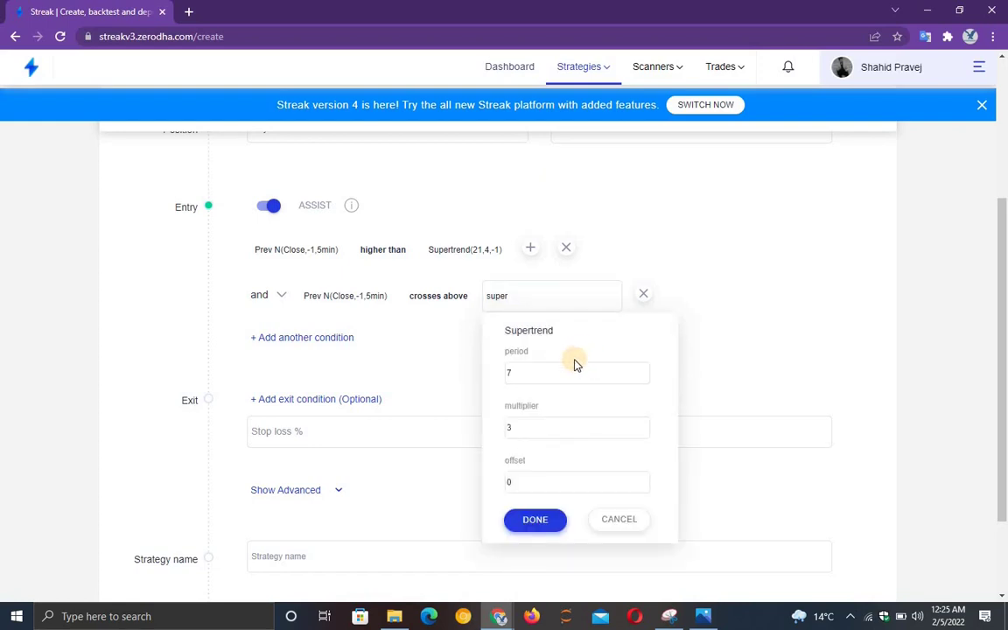
{"action": "left_click", "coordinate": [560, 379]}
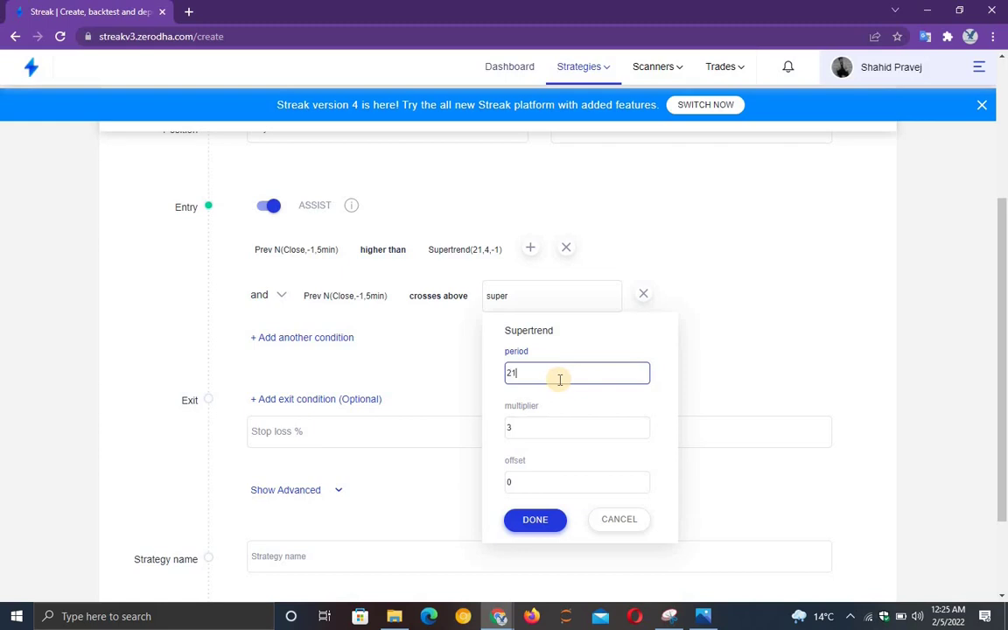
{"action": "left_click", "coordinate": [545, 425]}
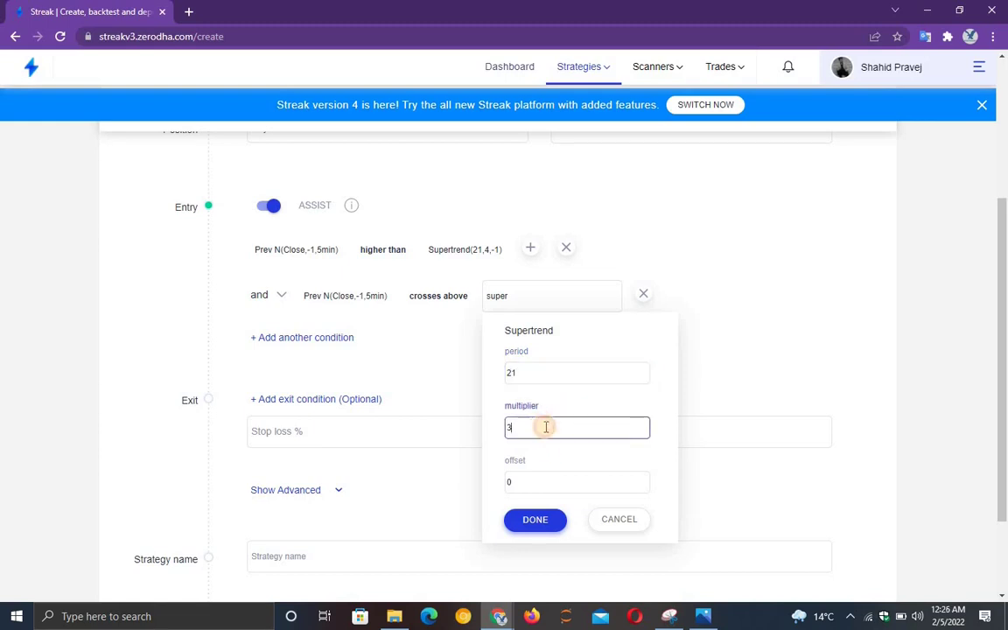
{"action": "type", "text": "2"}
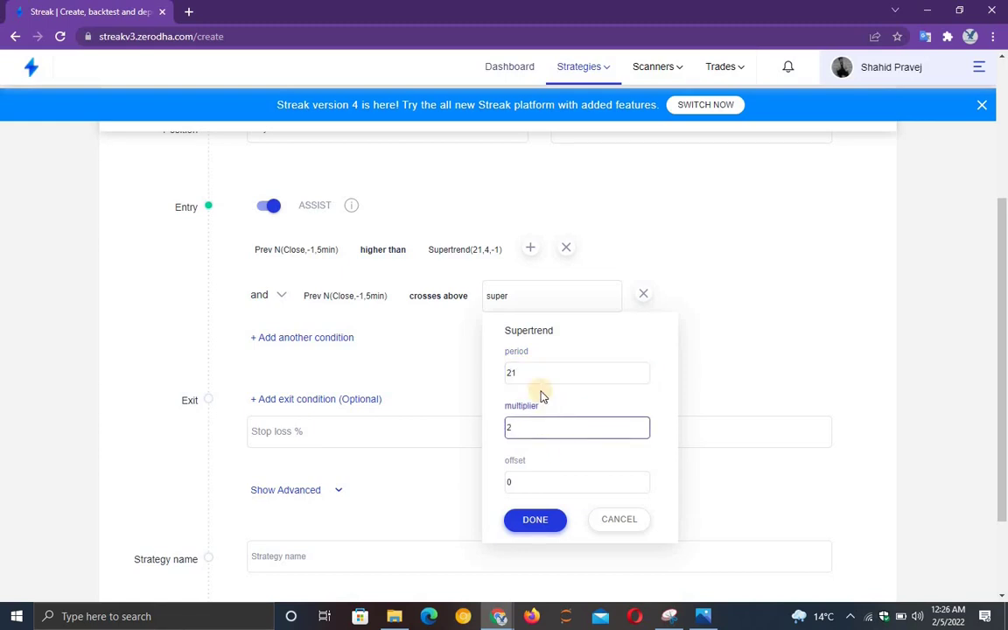
{"action": "left_click", "coordinate": [536, 521]}
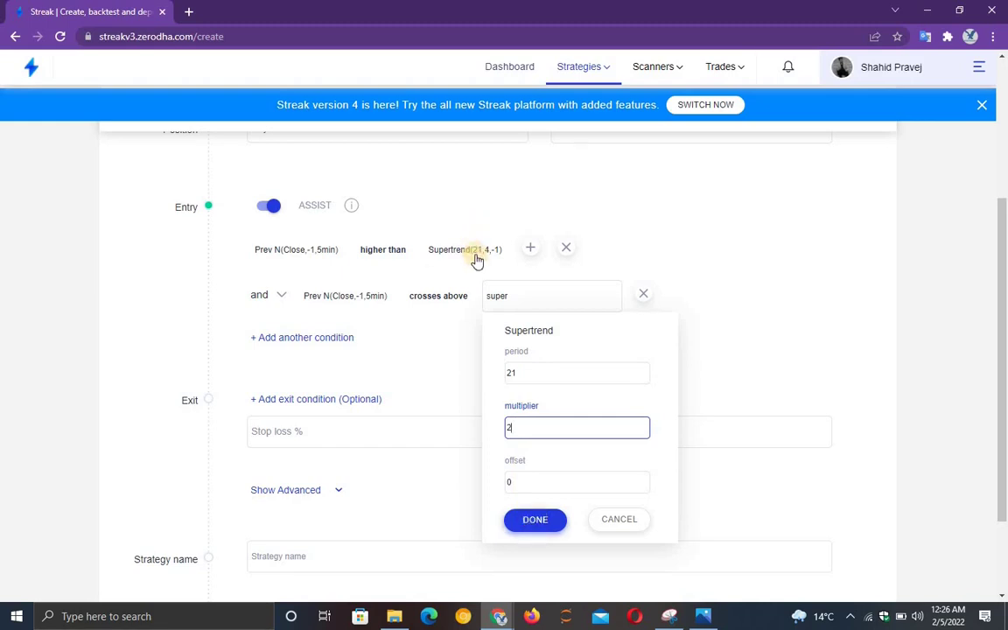
{"action": "left_click", "coordinate": [529, 532]}
{"action": "left_click", "coordinate": [532, 532]}
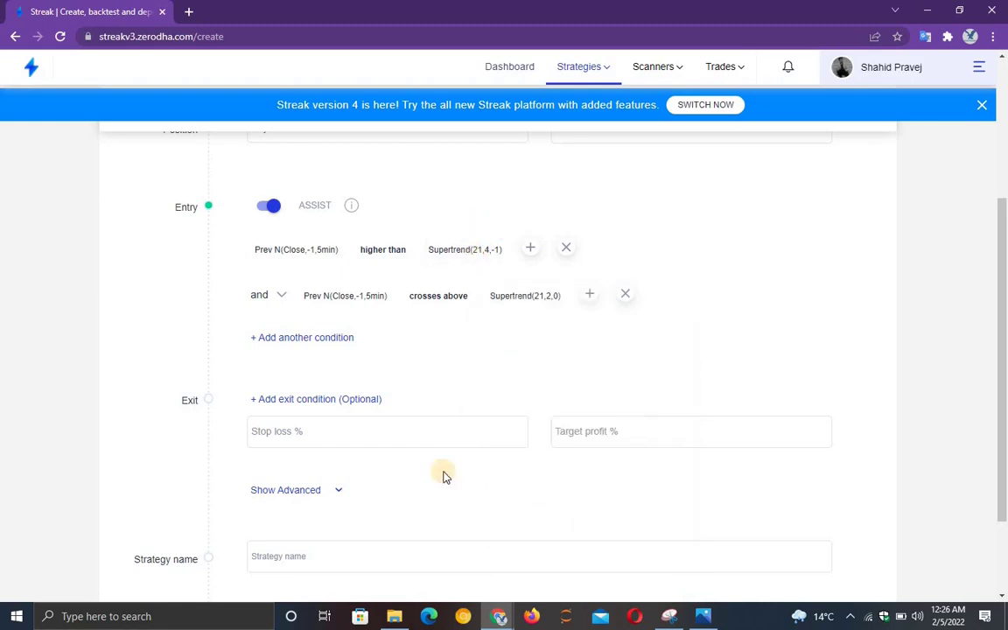
- Add a third entry condition joined by "and": RSI(14,0) higher than 55
{"action": "left_click", "coordinate": [281, 340]}
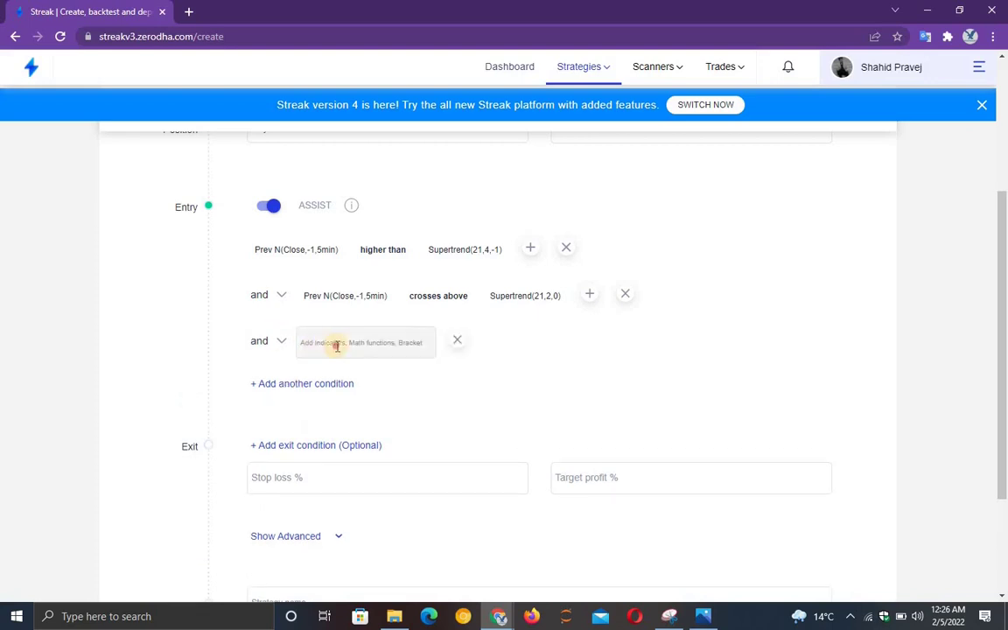
{"action": "left_click", "coordinate": [337, 344]}
{"action": "type", "text": "rsi"}
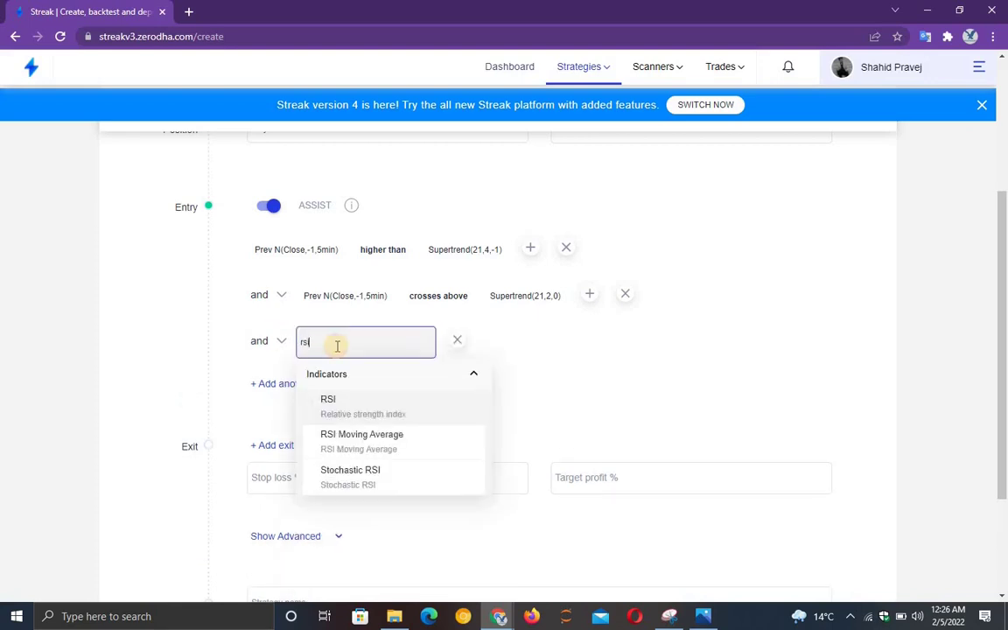
{"action": "key", "text": "Return"}
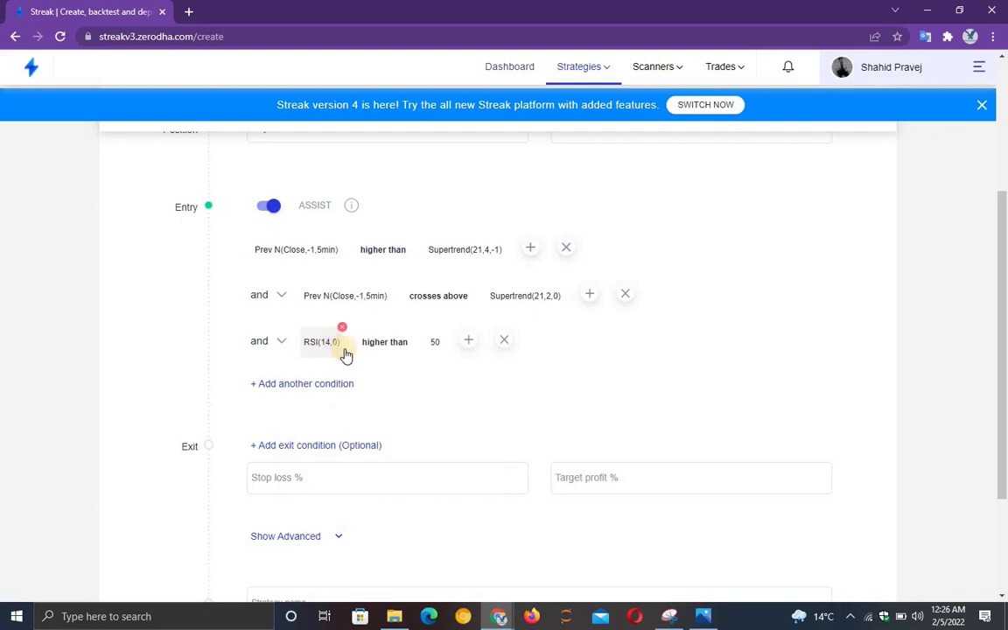
{"action": "left_click", "coordinate": [374, 350]}
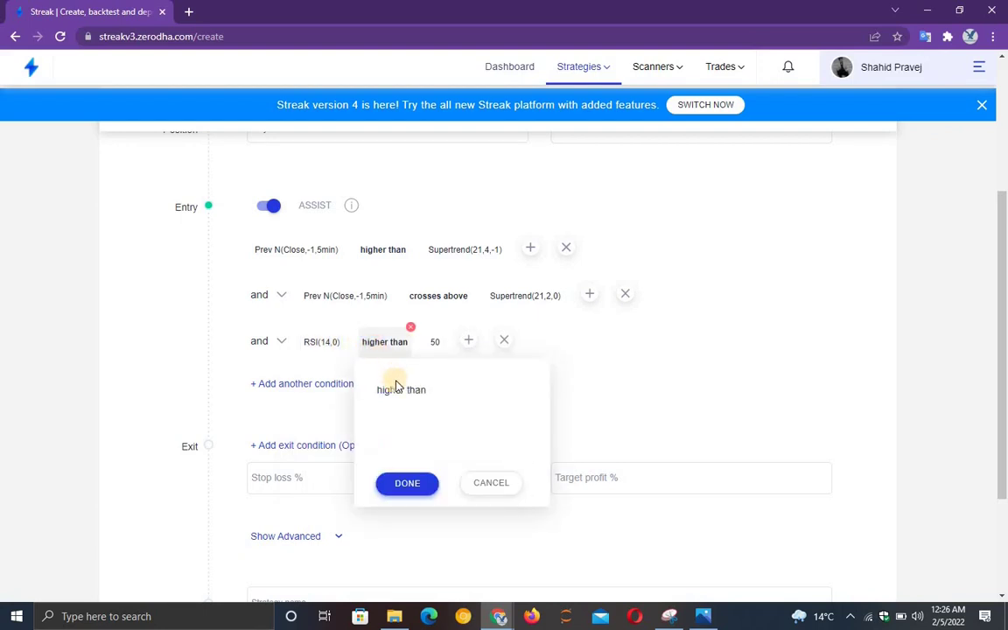
{"action": "left_click", "coordinate": [436, 344]}
{"action": "left_click", "coordinate": [479, 428]}
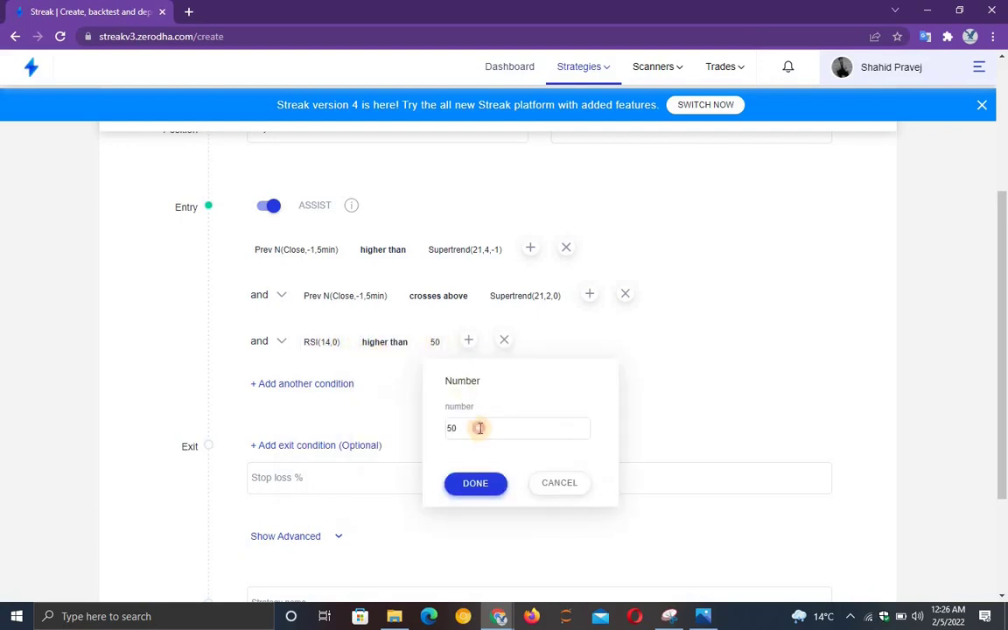
{"action": "type", "text": "5"}
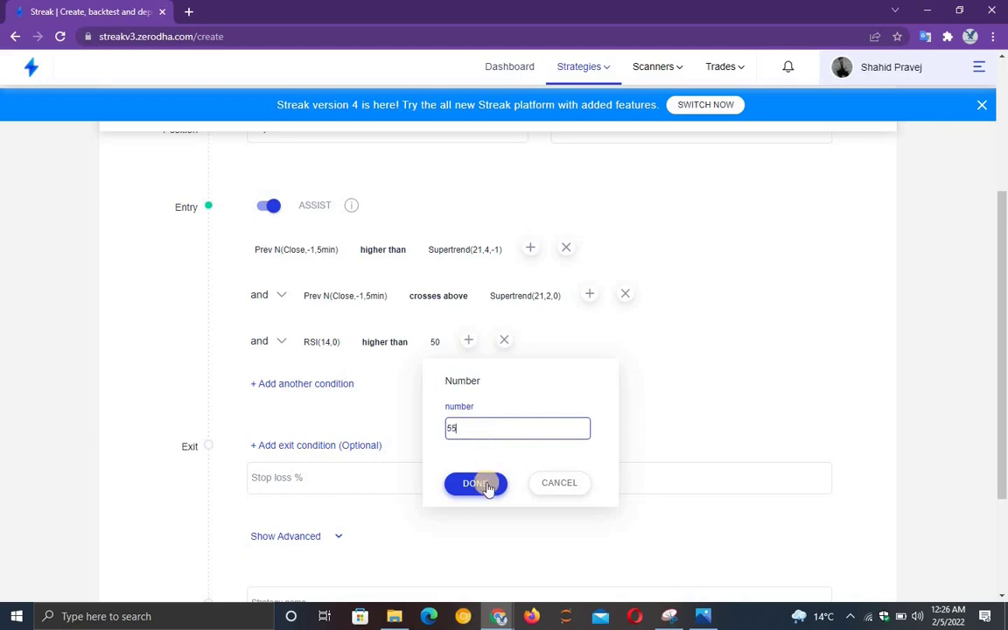
{"action": "left_click", "coordinate": [475, 483]}
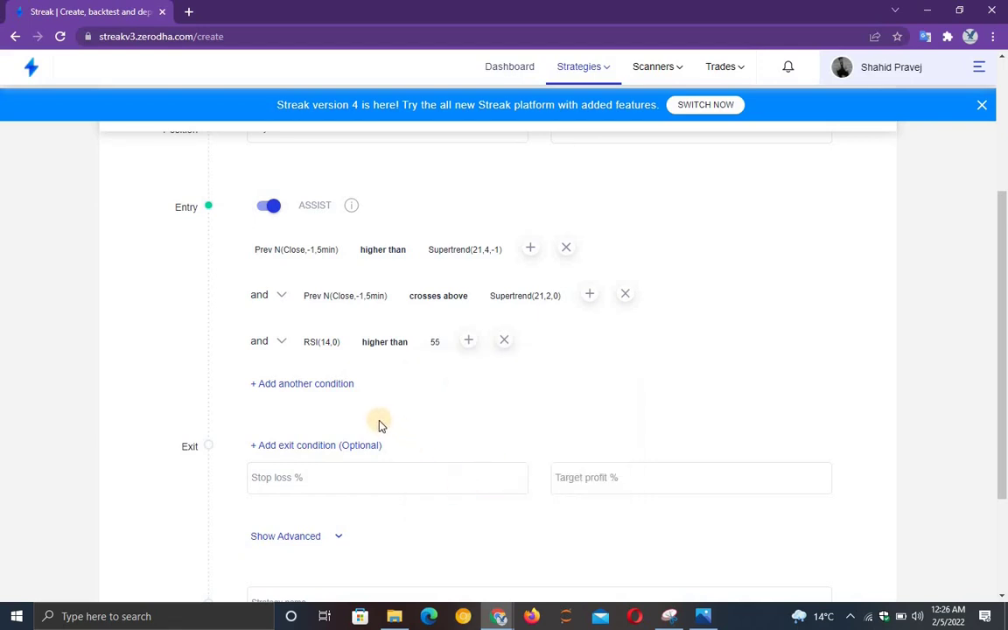
- Add a fourth entry condition joined by "and": Stochastic(14,%k,Yes,0) higher than Stochastic(14,%d,Yes,0)
{"action": "left_click", "coordinate": [335, 383]}
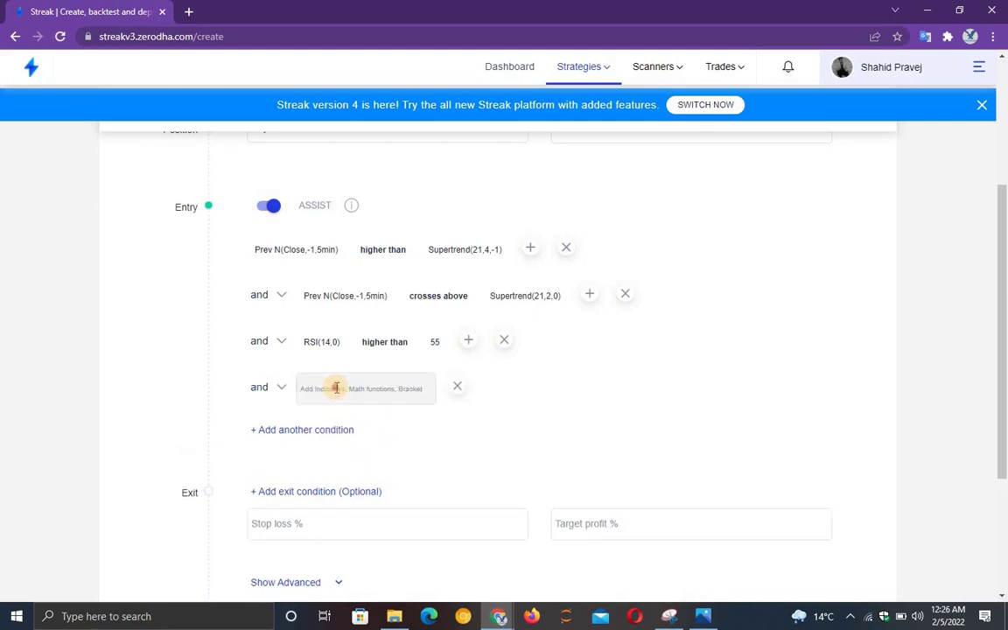
{"action": "left_click", "coordinate": [337, 387]}
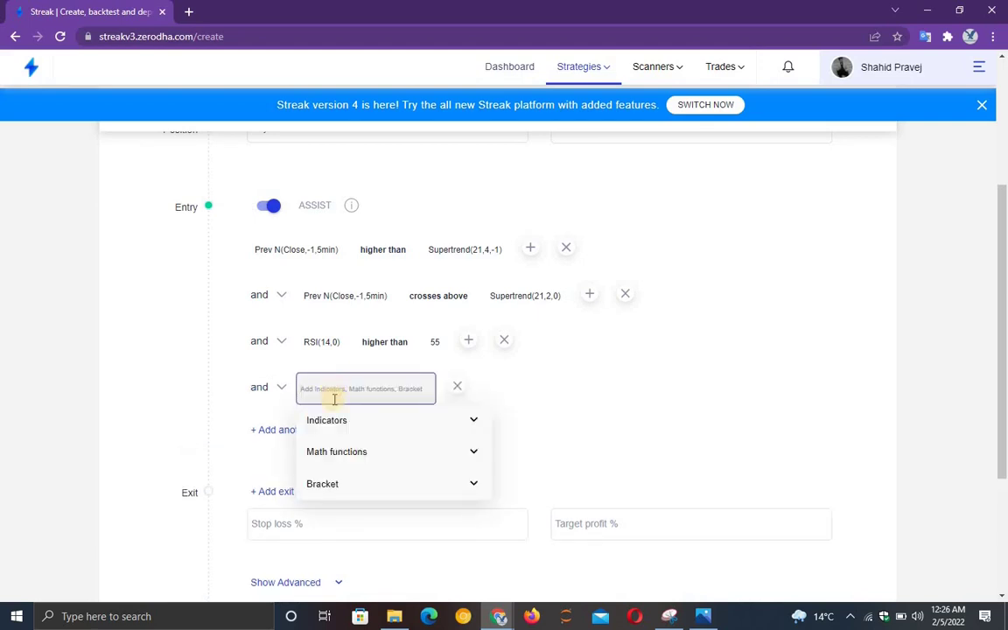
{"action": "type", "text": "stoc"}
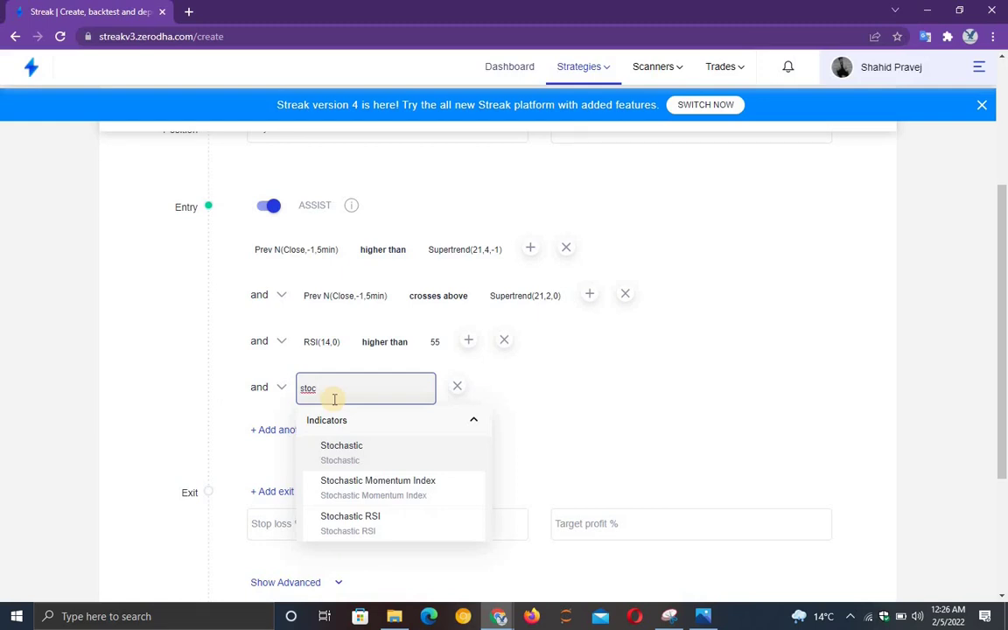
{"action": "key", "text": "Return"}
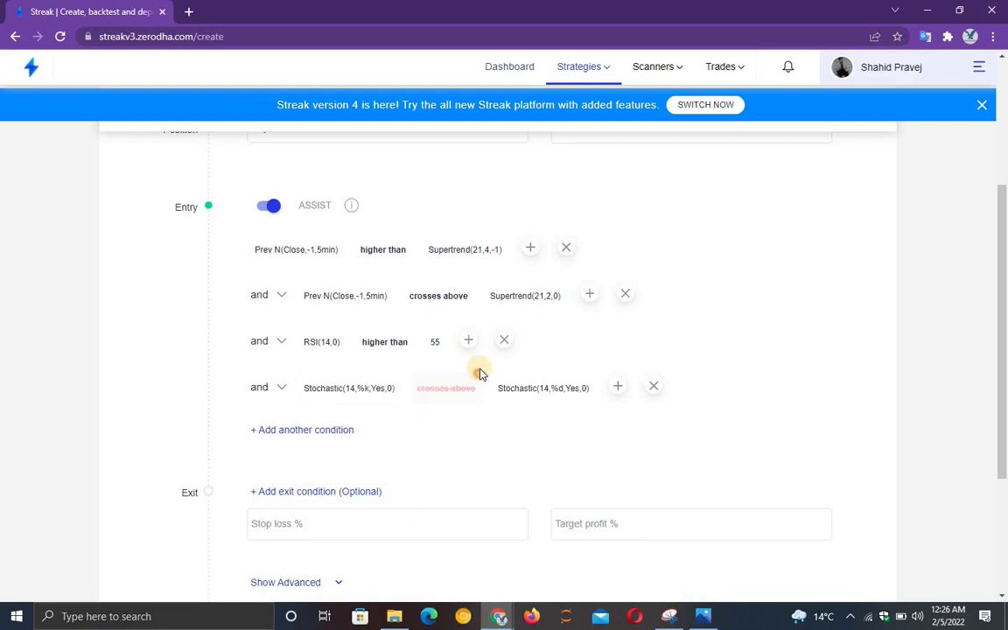
{"action": "left_click", "coordinate": [478, 374]}
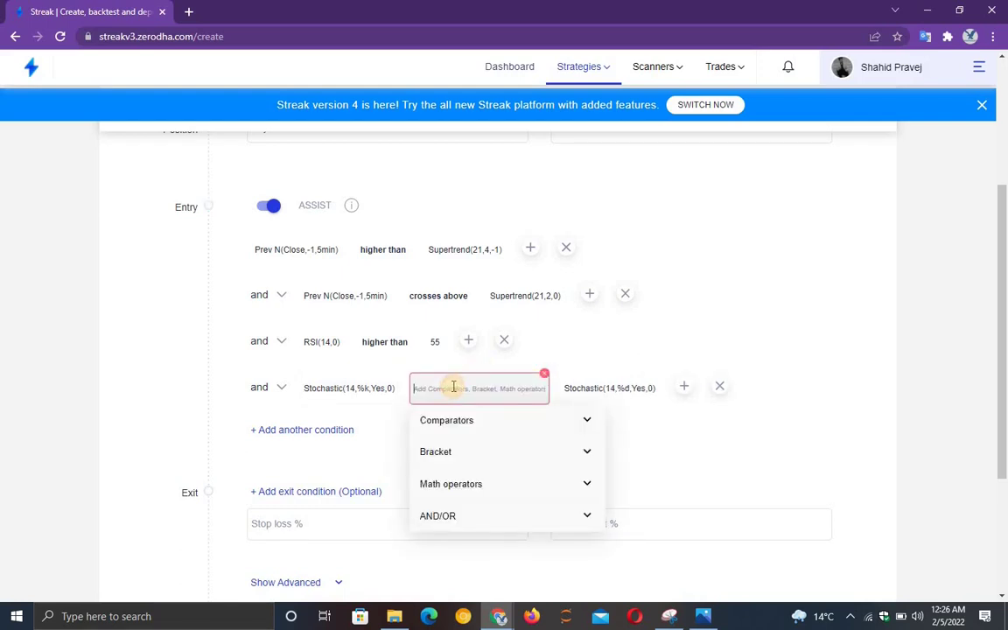
{"action": "type", "text": "higher"}
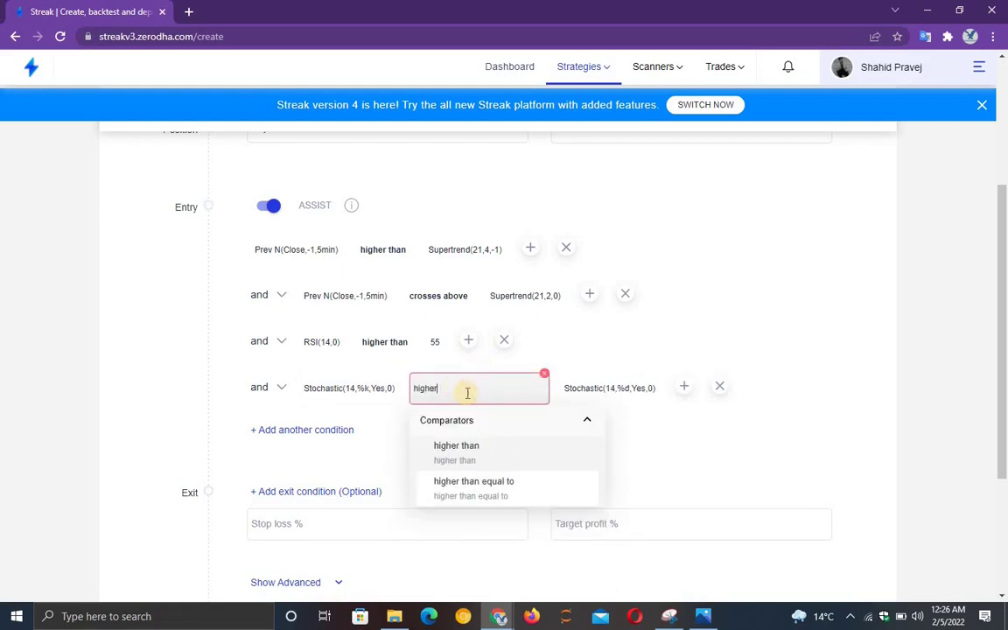
{"action": "left_click", "coordinate": [505, 452]}
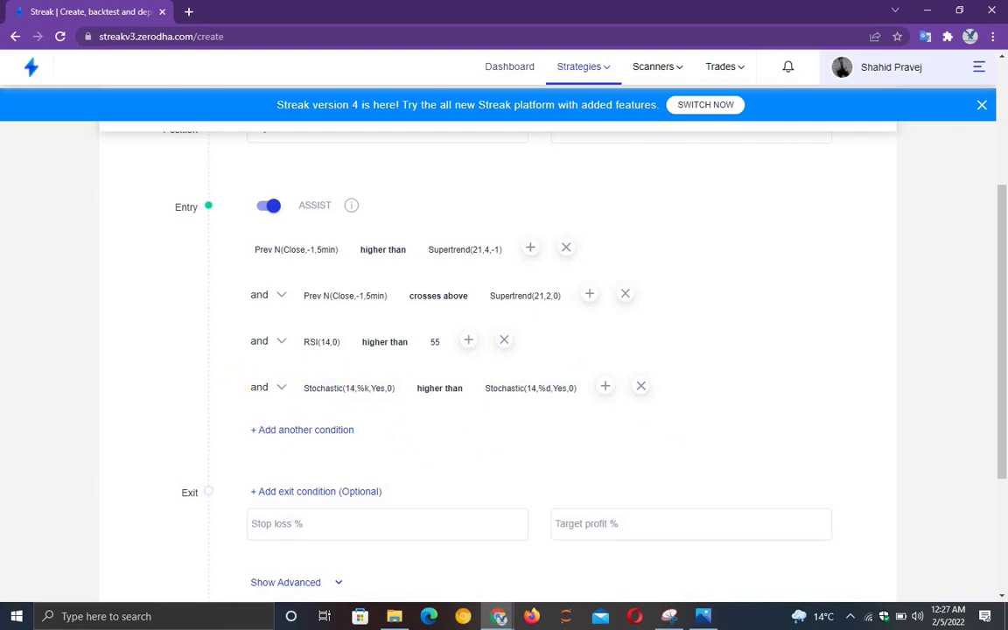
{"action": "key", "text": "alt+Tab"}
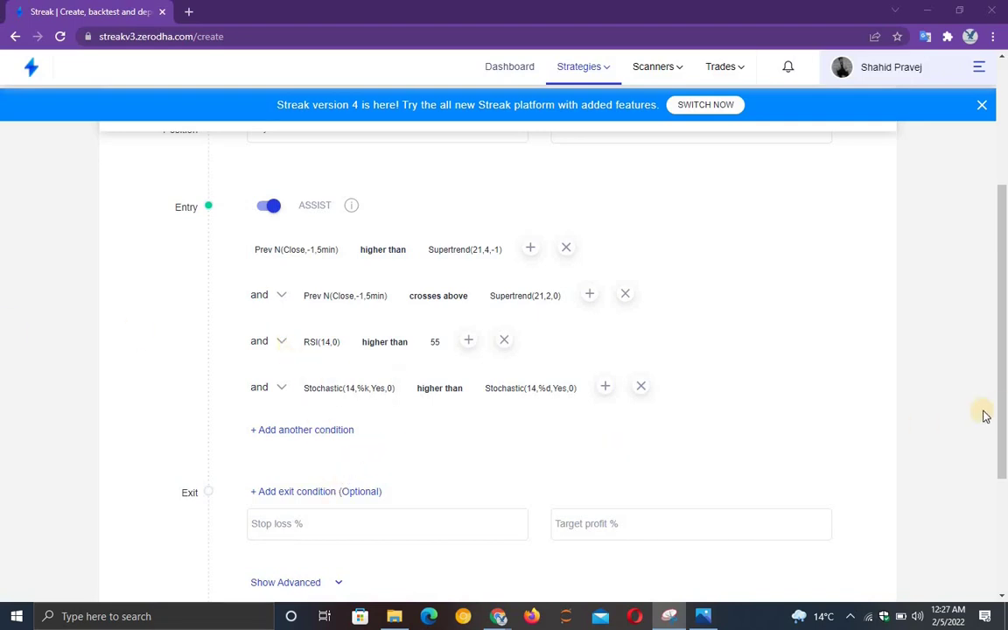
- Add an empty optional exit condition to the strategy
{"action": "scroll", "coordinate": [998, 428], "scroll_direction": "down", "scroll_amount": 3}
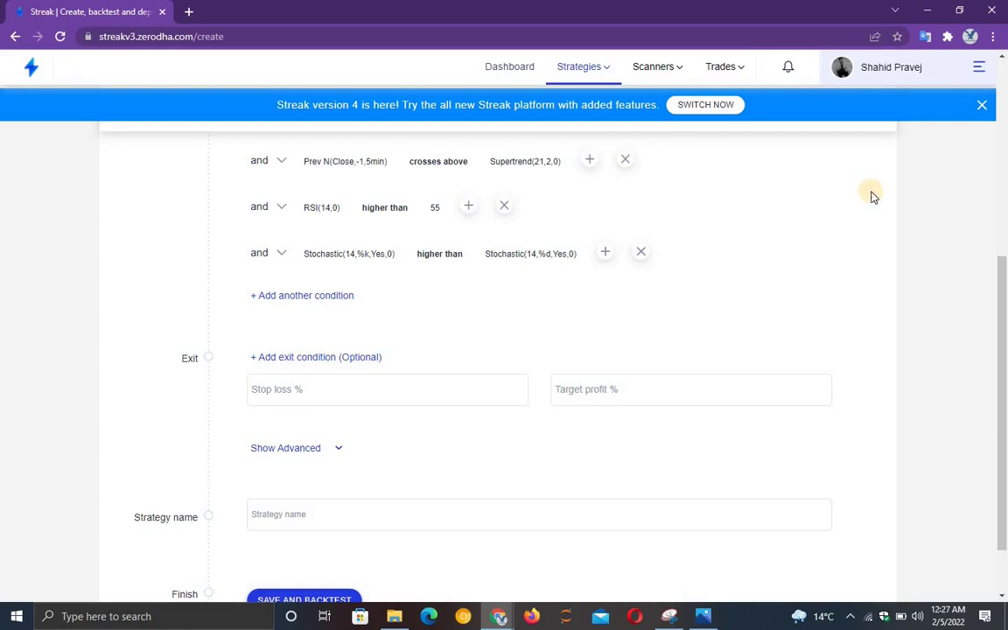
{"action": "left_click", "coordinate": [344, 361]}
{"action": "left_click", "coordinate": [311, 390]}
{"action": "type", "text": "prev"}
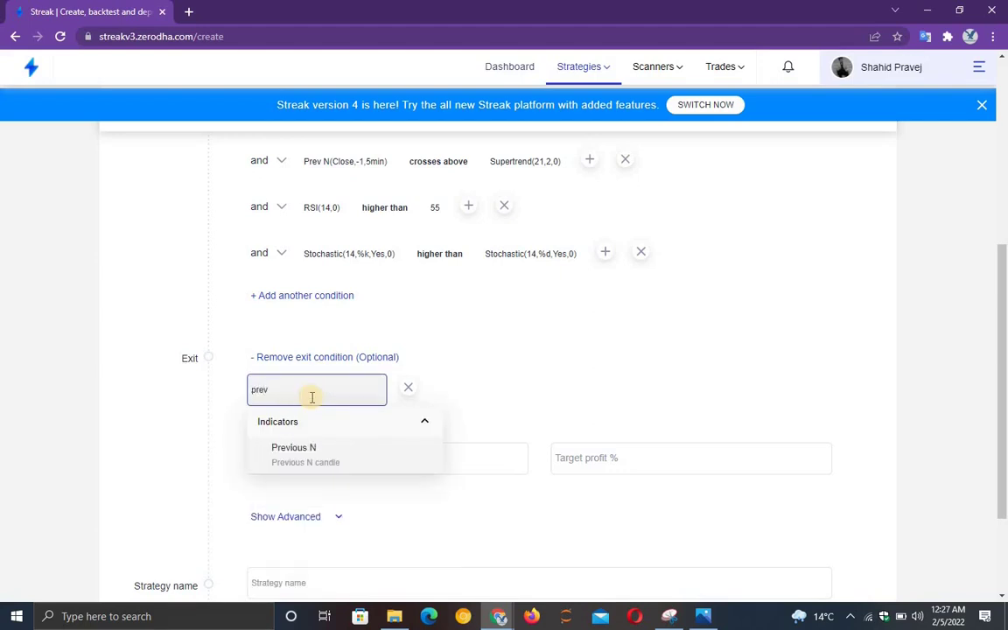
{"action": "key", "text": "Return"}
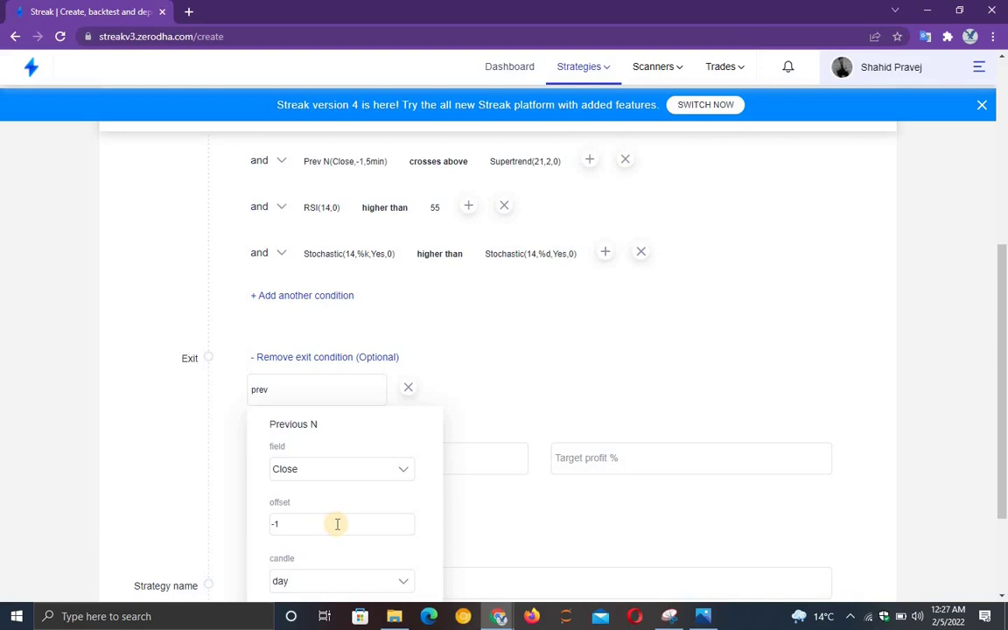
{"action": "left_click", "coordinate": [331, 582]}
{"action": "scroll", "coordinate": [389, 525], "scroll_direction": "down", "scroll_amount": 2}
{"action": "left_click", "coordinate": [322, 522]}
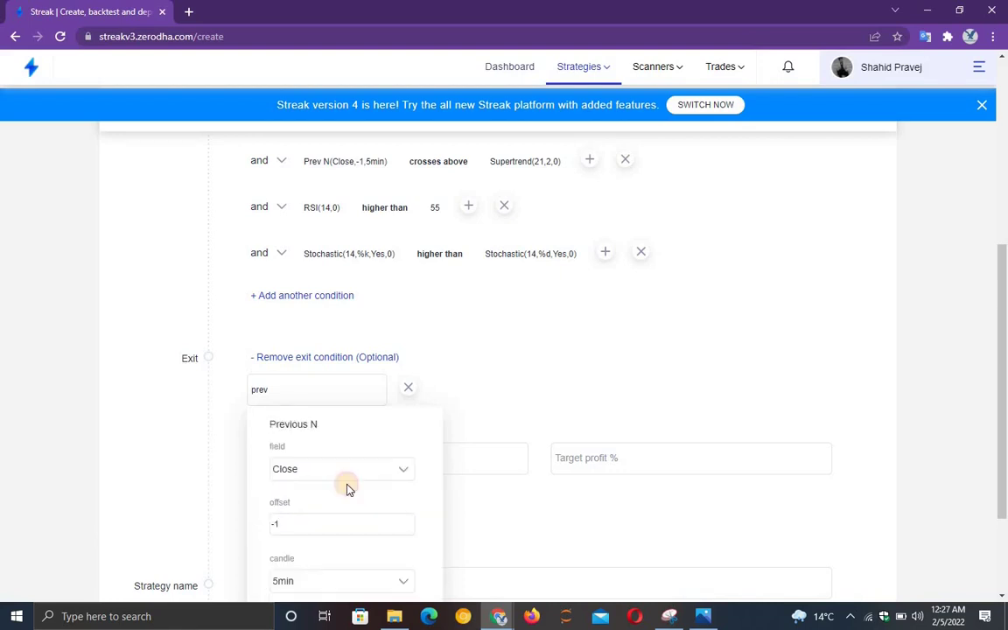
{"action": "left_click", "coordinate": [513, 405]}
{"action": "left_click", "coordinate": [314, 392]}
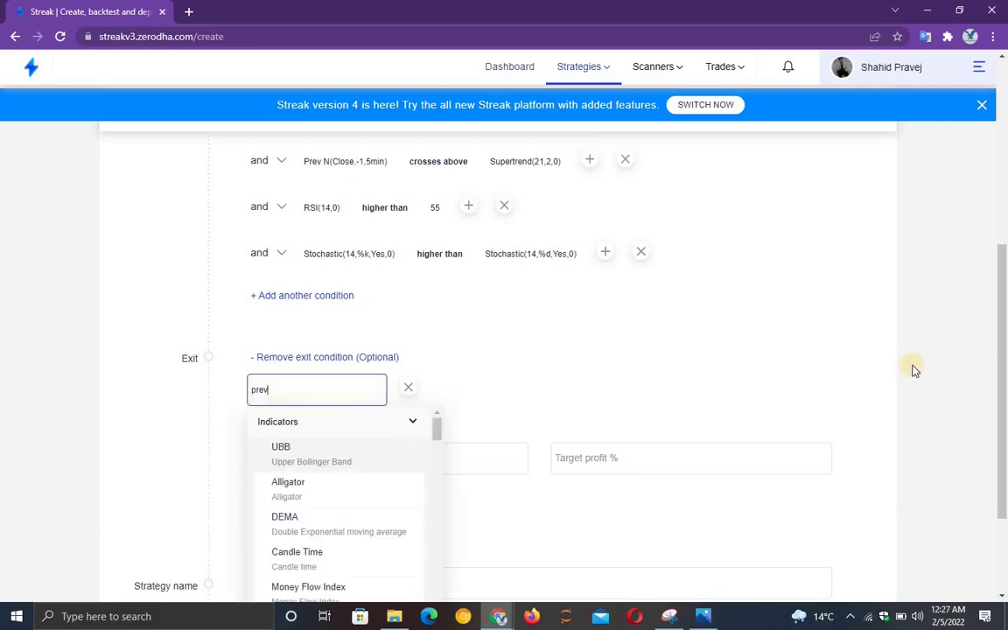
- Begin the exit condition with Previous N, using field Close, offset -1 and a 5min candle
{"action": "scroll", "coordinate": [758, 350], "scroll_direction": "down", "scroll_amount": 2}
{"action": "left_click", "coordinate": [385, 247]}
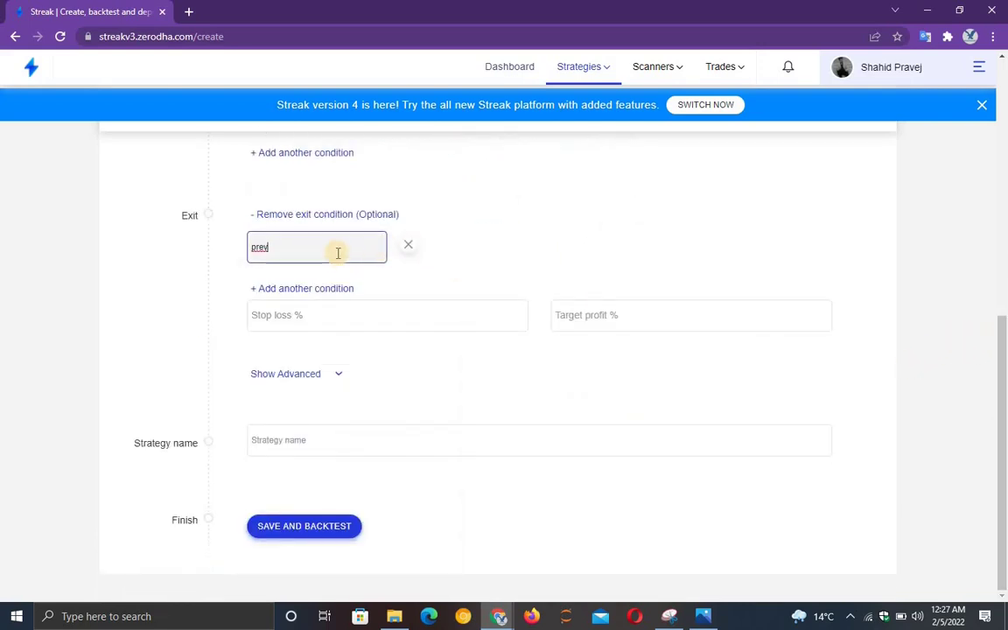
{"action": "key", "text": "BackSpace"}
{"action": "key", "text": "BackSpace"}
{"action": "type", "text": "ev"}
{"action": "key", "text": "BackSpace"}
{"action": "key", "text": "BackSpace"}
{"action": "key", "text": "BackSpace"}
{"action": "type", "text": "p"}
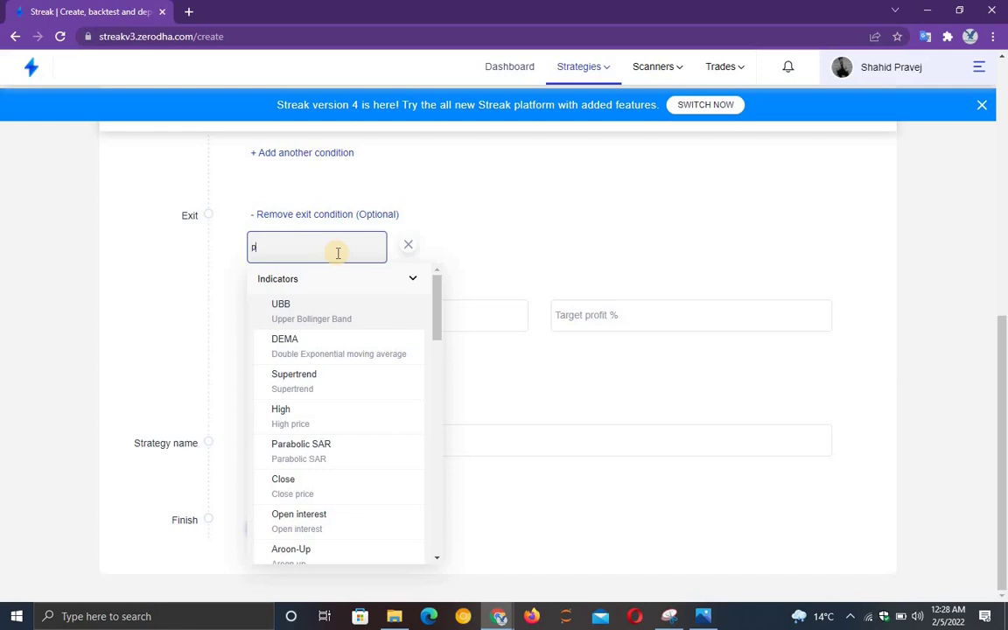
{"action": "type", "text": "re"}
{"action": "left_click", "coordinate": [301, 324]}
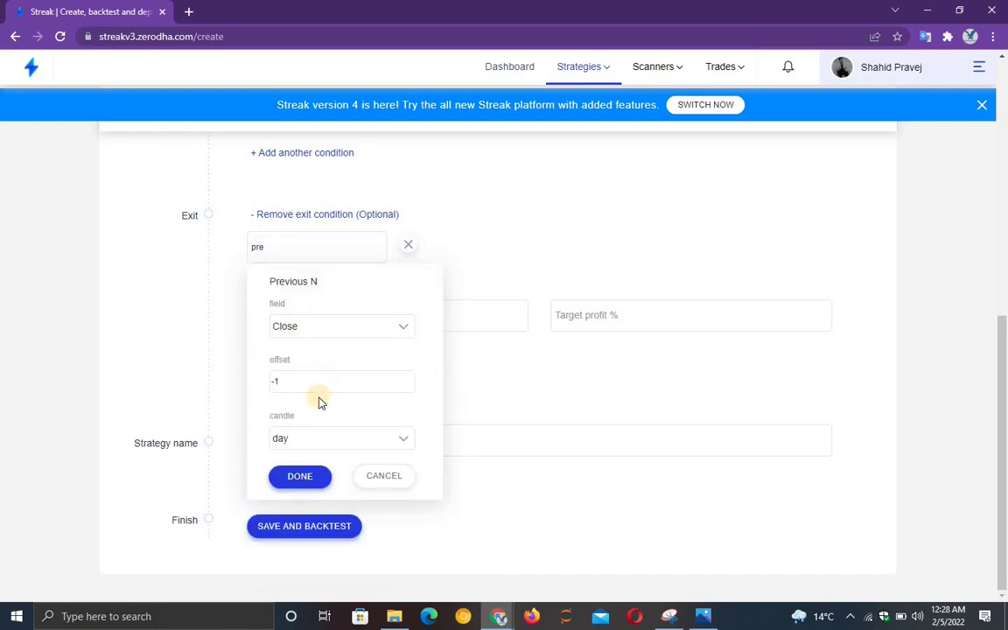
{"action": "left_click", "coordinate": [313, 434]}
{"action": "left_click", "coordinate": [297, 466]}
{"action": "left_click", "coordinate": [298, 477]}
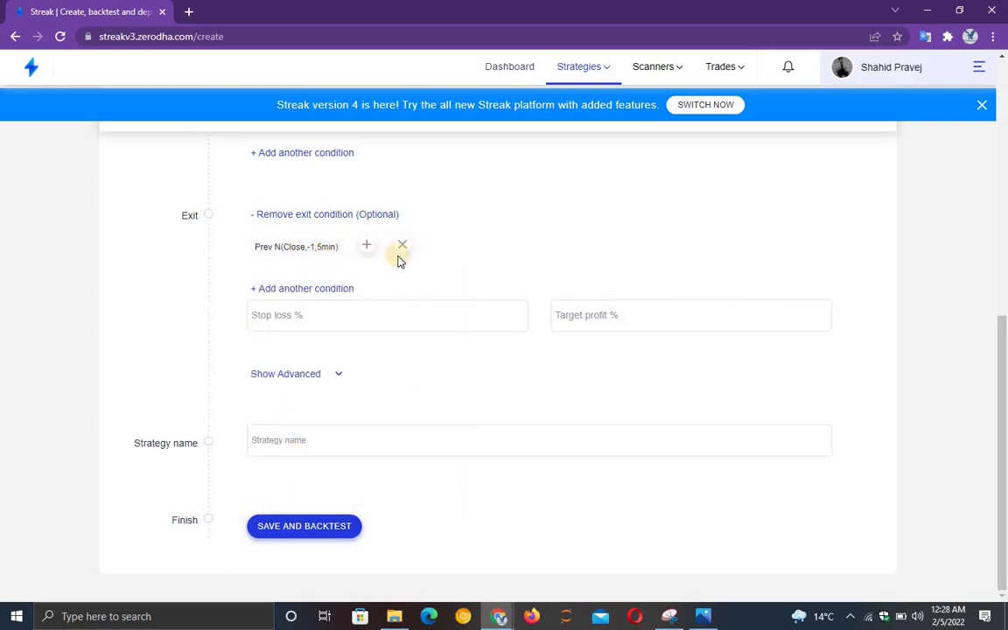
- Add the comparator "crosses below" after Previous N in the exit condition
{"action": "left_click", "coordinate": [367, 246]}
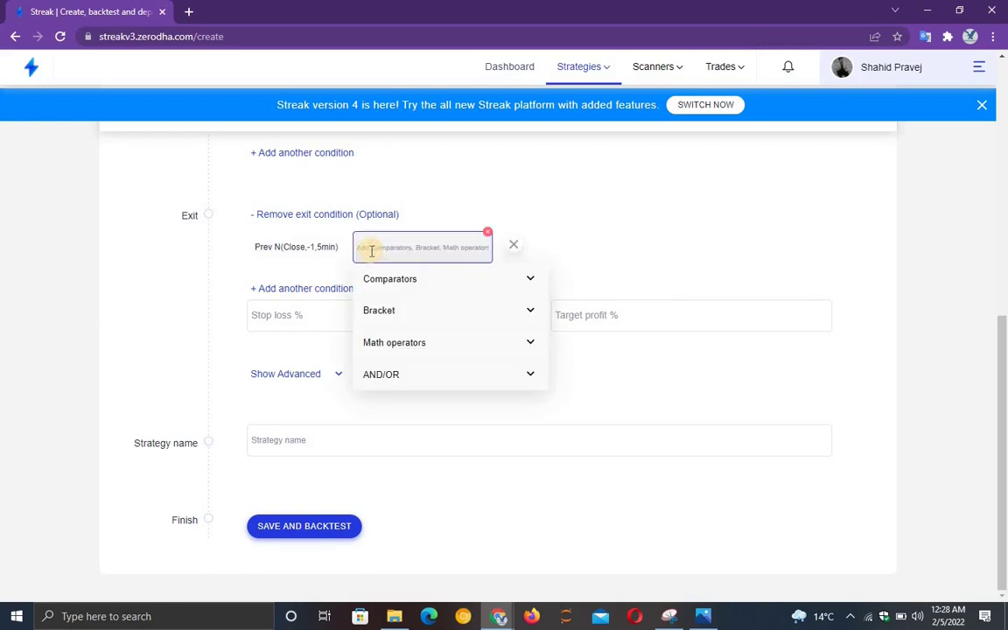
{"action": "type", "text": "crosse"}
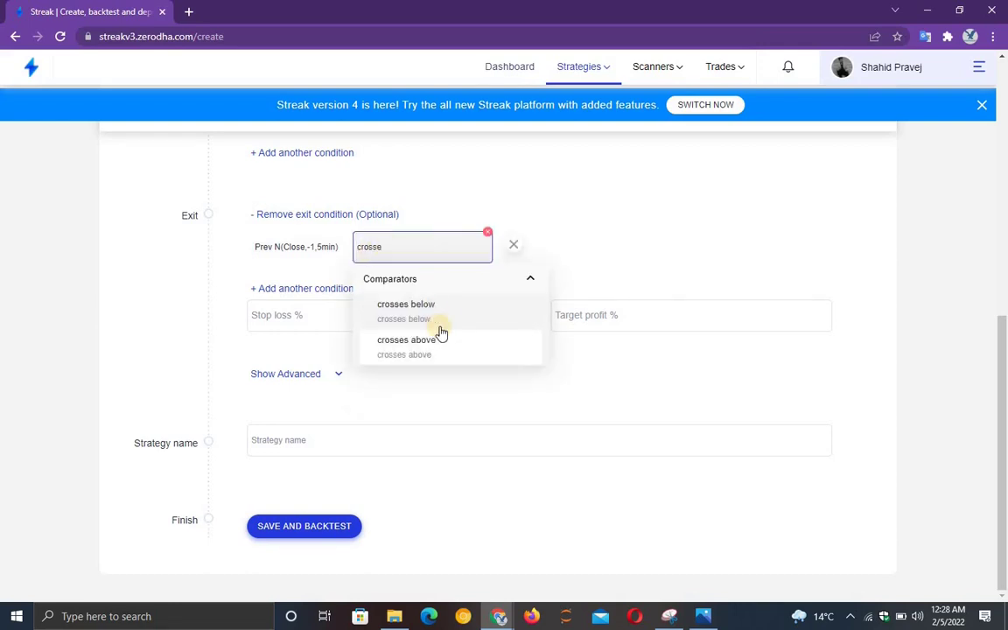
{"action": "left_click", "coordinate": [439, 310]}
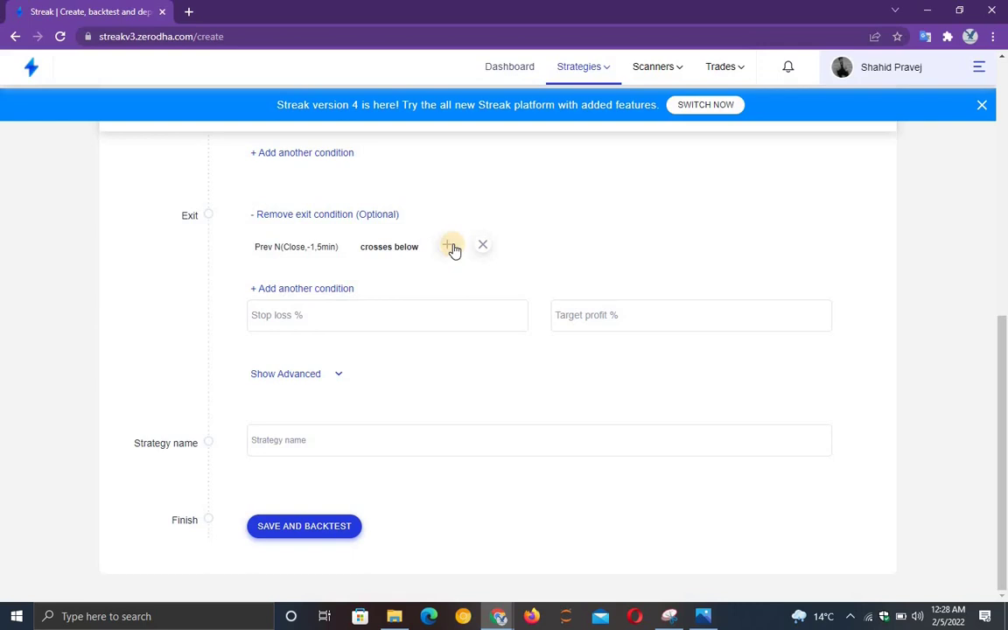
- Complete the exit condition with Supertrend, using period 21, multiplier 2 and offset -1
{"action": "left_click", "coordinate": [451, 248]}
{"action": "type", "text": "super"}
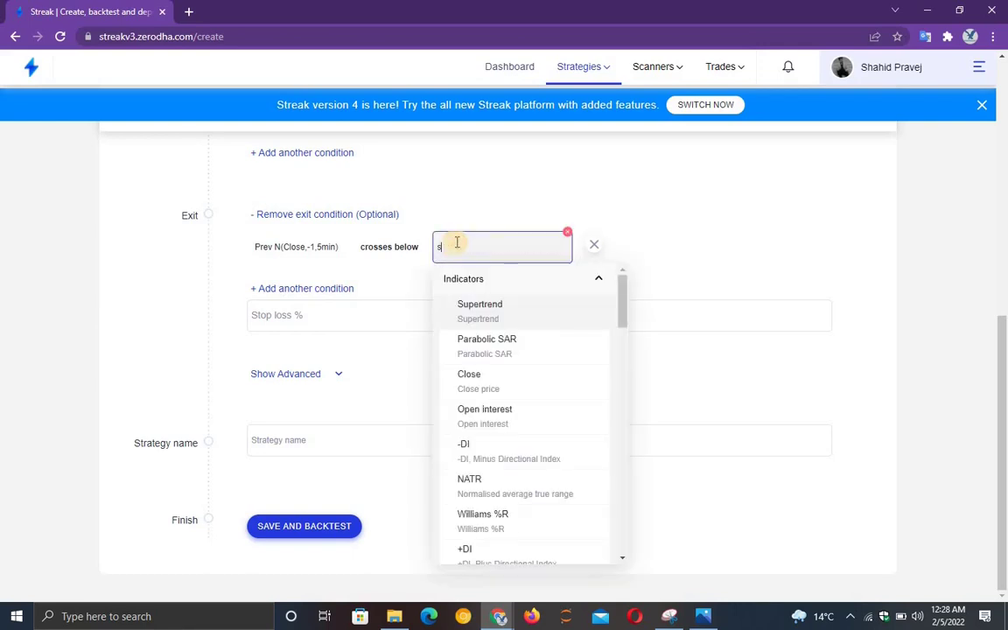
{"action": "left_click", "coordinate": [484, 312]}
{"action": "left_click", "coordinate": [479, 320]}
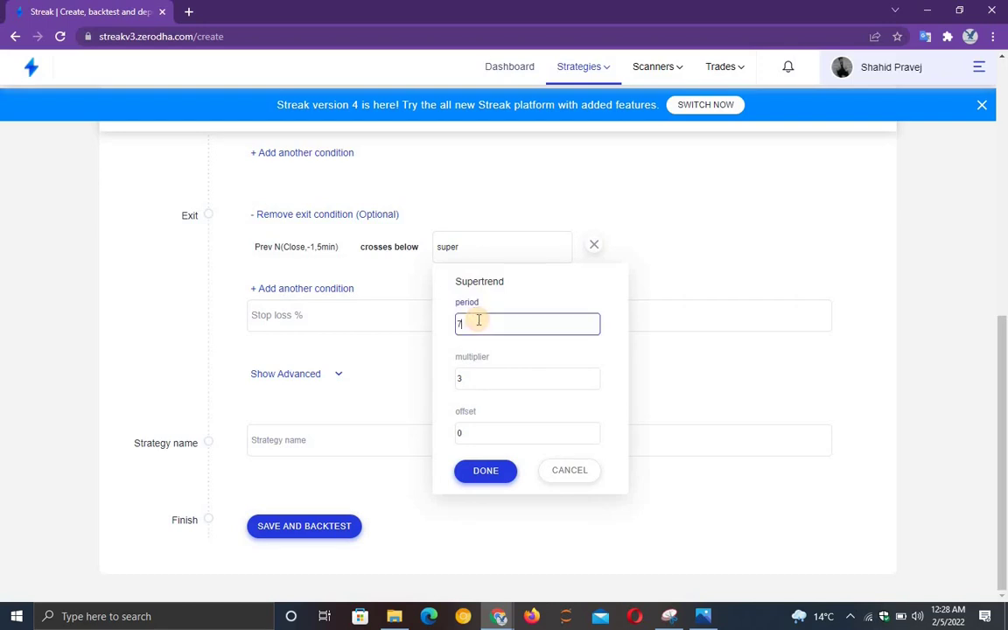
{"action": "key", "text": "BackSpace"}
{"action": "type", "text": "21"}
{"action": "left_click", "coordinate": [475, 381]}
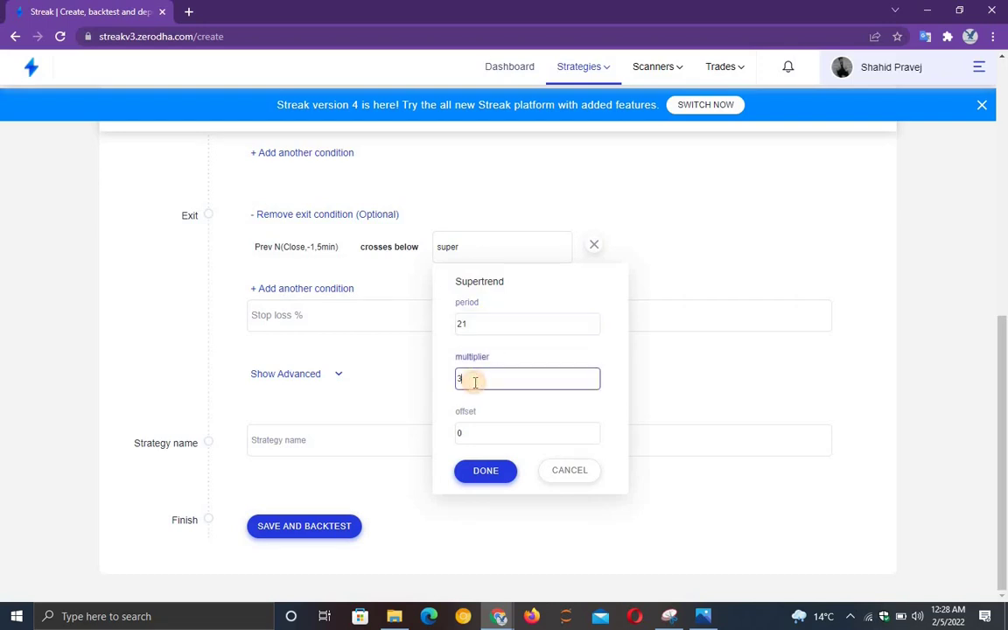
{"action": "type", "text": "2"}
{"action": "left_click", "coordinate": [483, 426]}
{"action": "key", "text": "BackSpace"}
{"action": "type", "text": "-1"}
{"action": "left_click", "coordinate": [487, 477]}
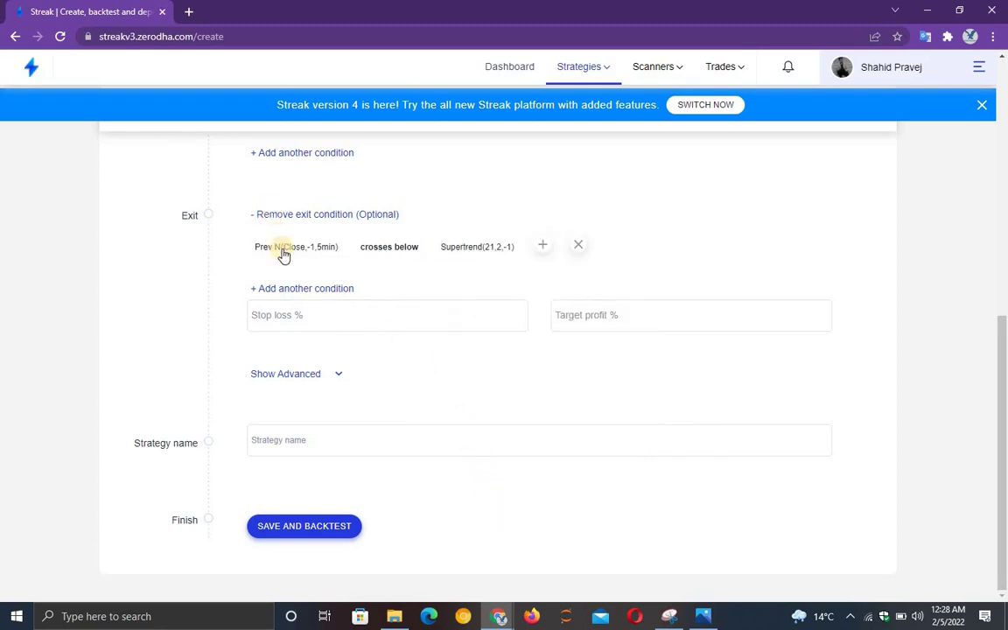
- Set the exit's stop loss to 999% and the target profit to 5%
{"action": "left_click", "coordinate": [301, 314]}
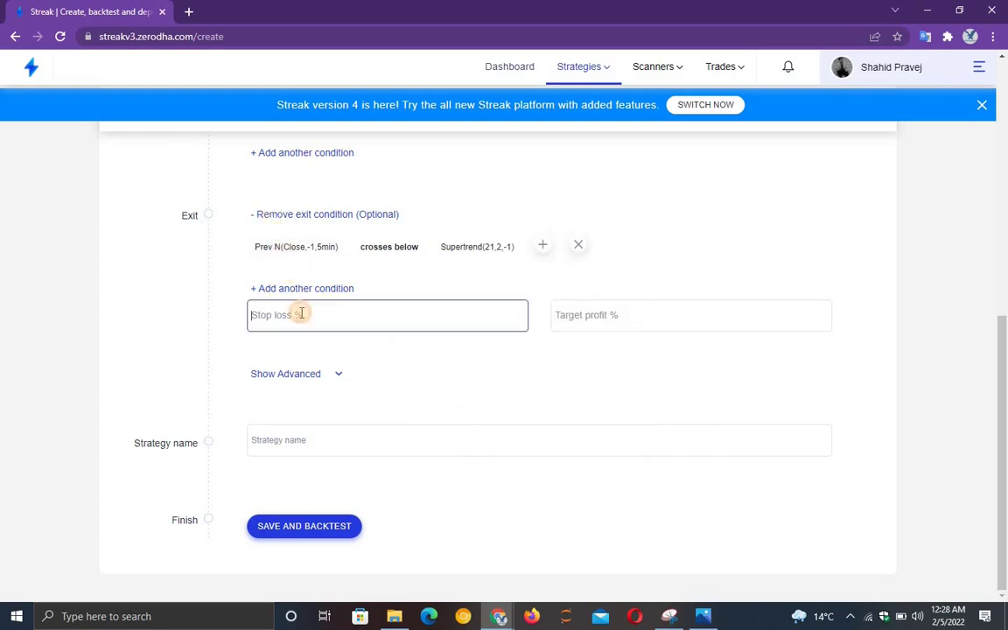
{"action": "type", "text": "999"}
{"action": "left_click", "coordinate": [569, 315]}
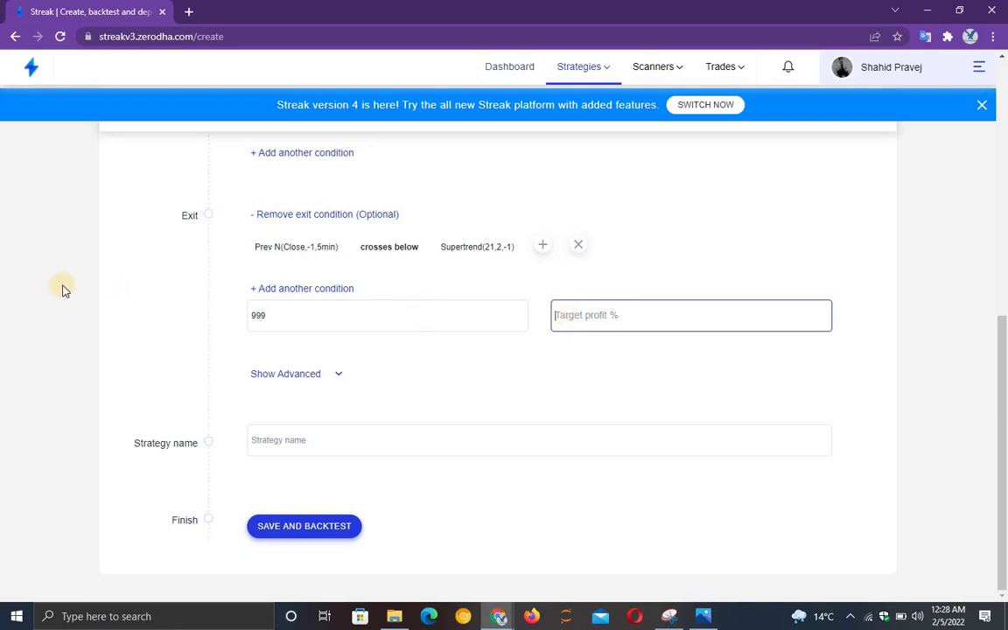
{"action": "type", "text": "5"}
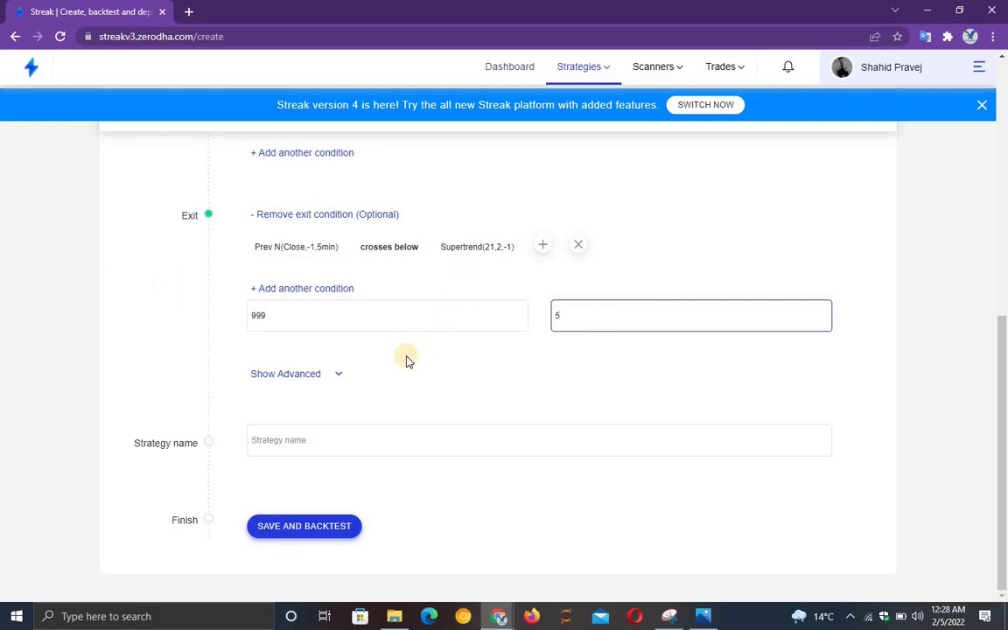
- Search the scrips for "bank nifty" and pick NIFTY BANK INDICES as the strategy's instrument
{"action": "scroll", "coordinate": [405, 355], "scroll_direction": "up", "scroll_amount": 6}
{"action": "left_click", "coordinate": [596, 359]}
{"action": "left_click", "coordinate": [364, 281]}
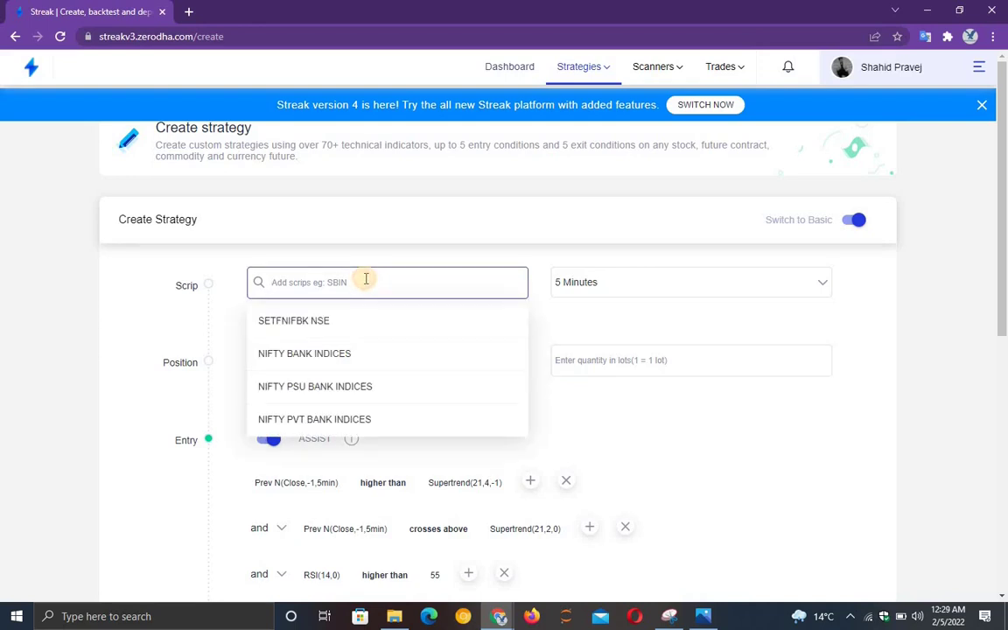
{"action": "type", "text": "bank"}
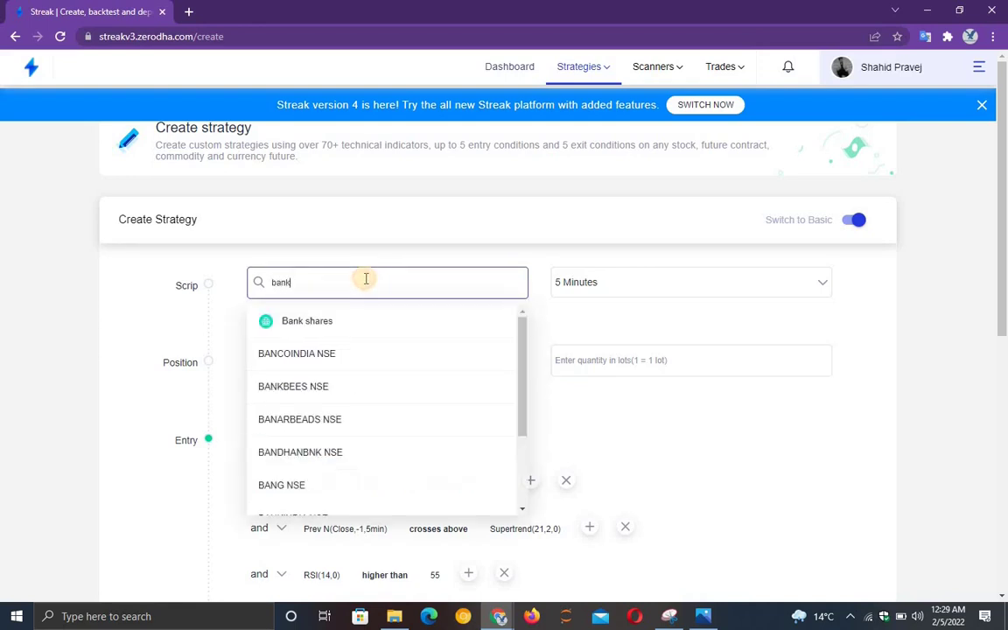
{"action": "type", "text": "nifty"}
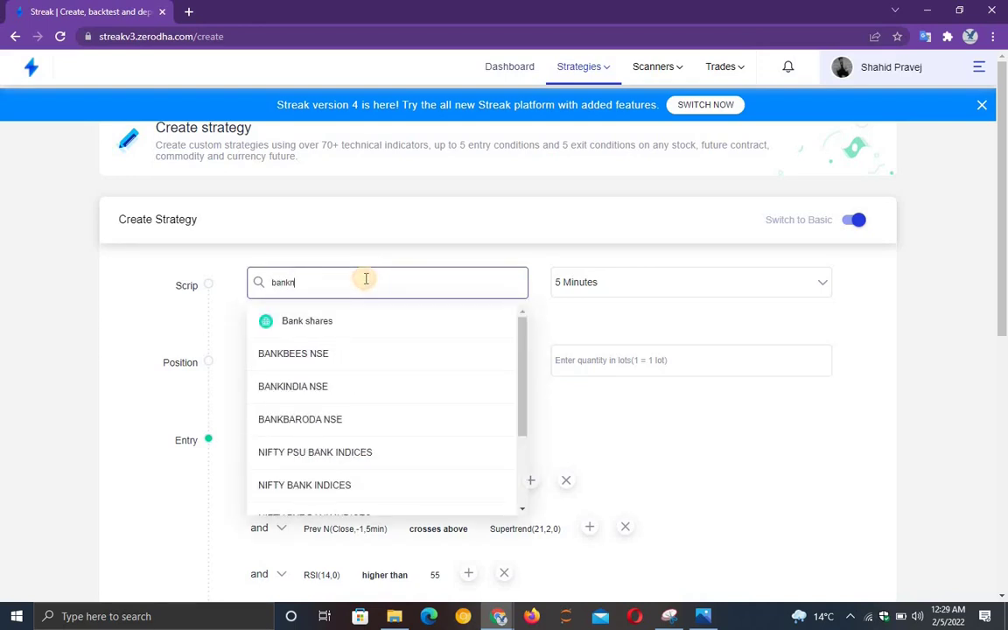
{"action": "key", "text": "BackSpace"}
{"action": "key", "text": "BackSpace"}
{"action": "key", "text": "BackSpace"}
{"action": "key", "text": "BackSpace"}
{"action": "key", "text": "BackSpace"}
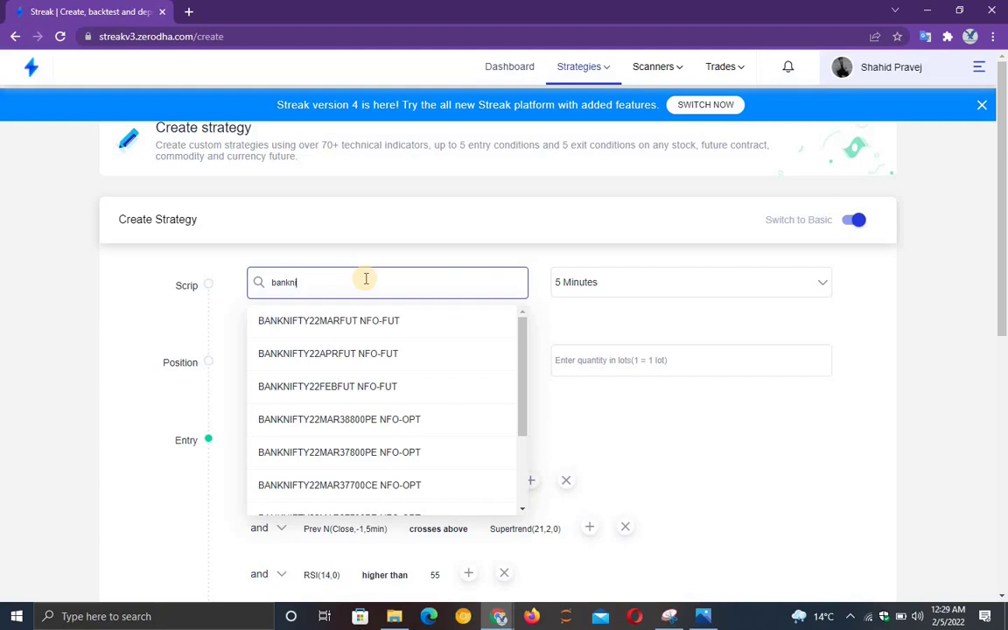
{"action": "type", "text": "nifty"}
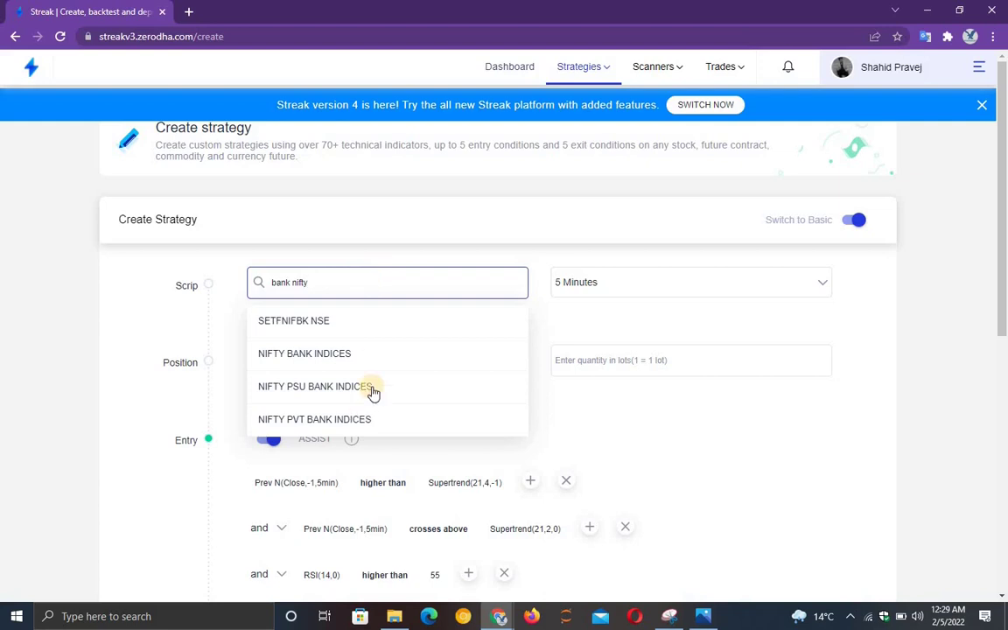
{"action": "left_click", "coordinate": [312, 359]}
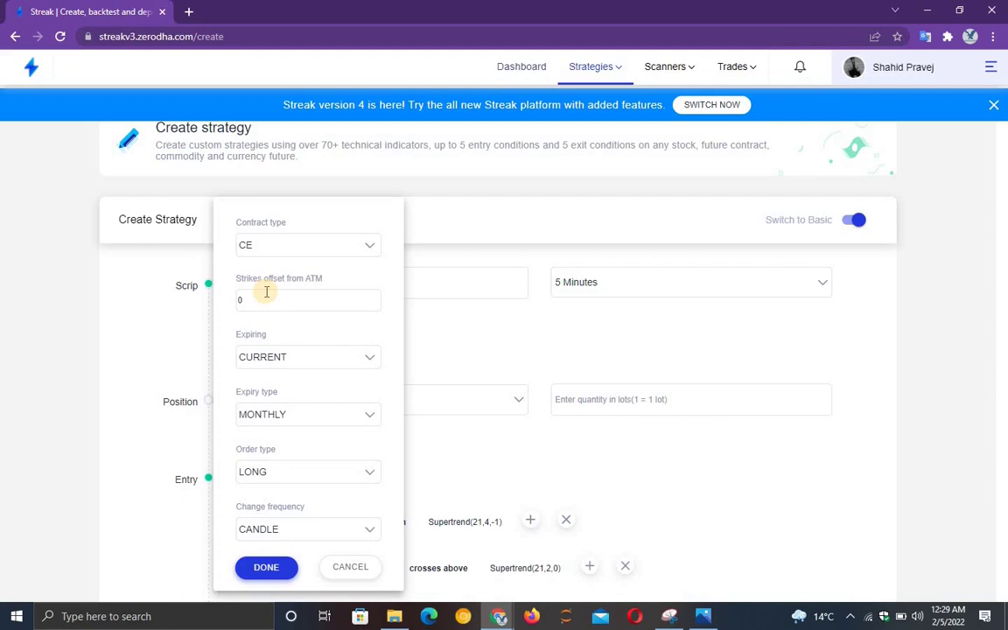
- Add the NIFTY BANK dynamic CE contract with expiry type WEEKLY and set the position quantity to 10 lots
{"action": "left_click", "coordinate": [272, 356]}
{"action": "left_click", "coordinate": [282, 411]}
{"action": "left_click", "coordinate": [281, 416]}
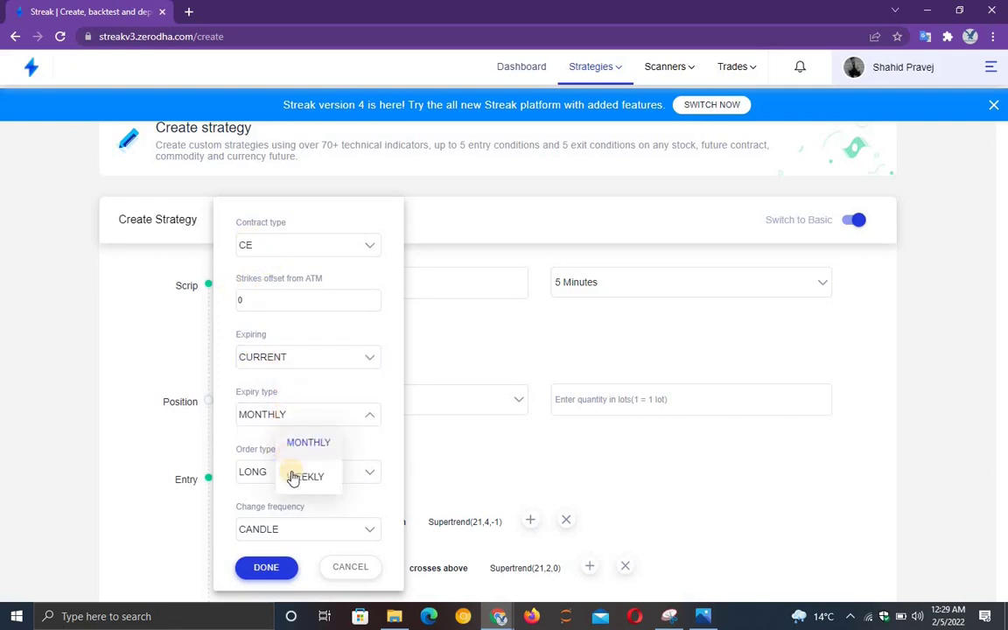
{"action": "left_click", "coordinate": [291, 475]}
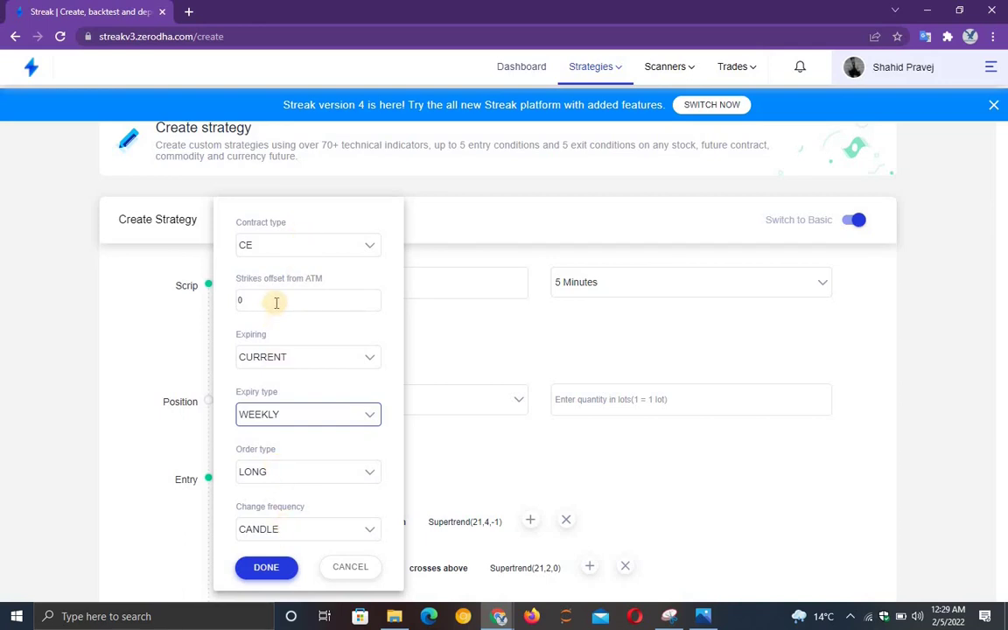
{"action": "left_click", "coordinate": [264, 567]}
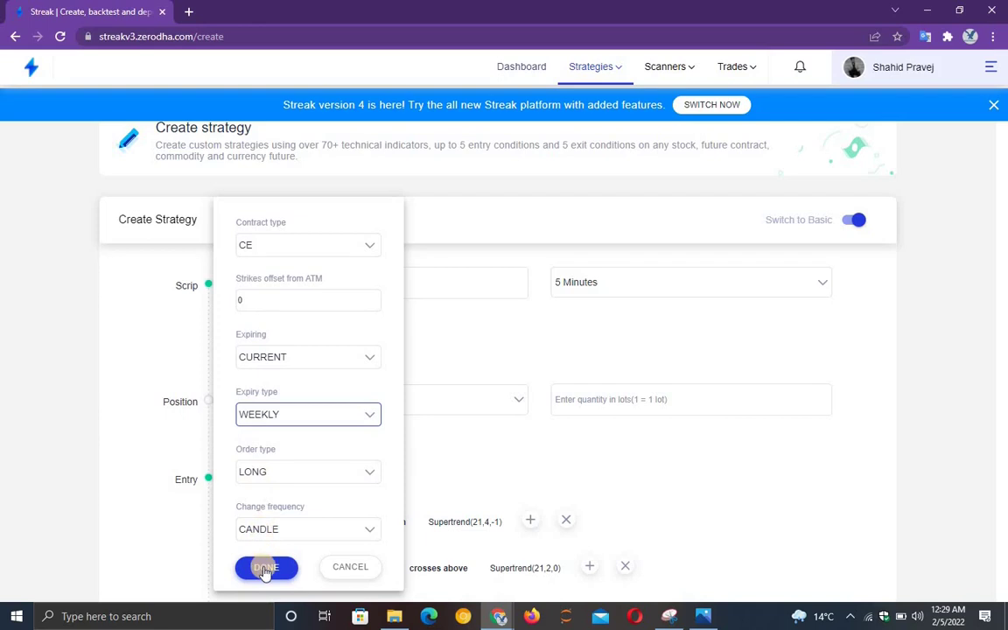
{"action": "left_click", "coordinate": [608, 389]}
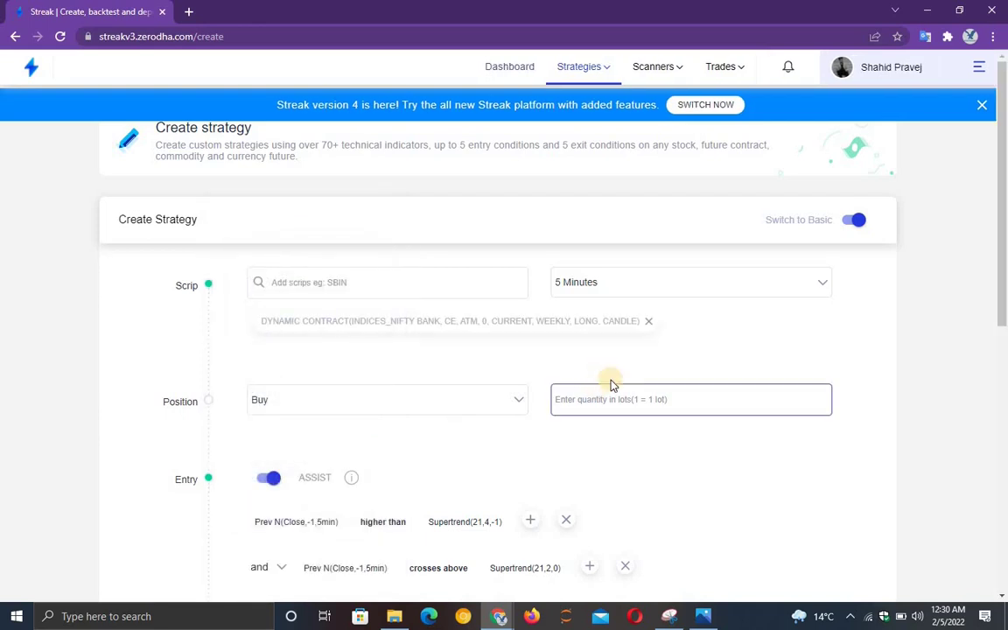
{"action": "type", "text": "10"}
- Name the strategy "banknifty youtube strategy", then save and backtest it
{"action": "scroll", "coordinate": [626, 380], "scroll_direction": "down", "scroll_amount": 7}
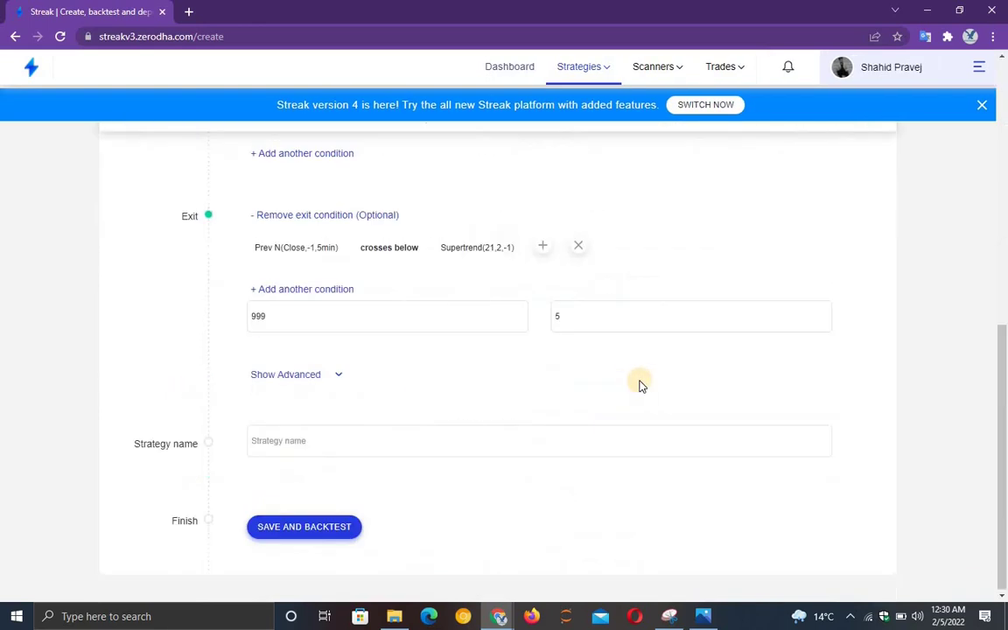
{"action": "left_click", "coordinate": [354, 443]}
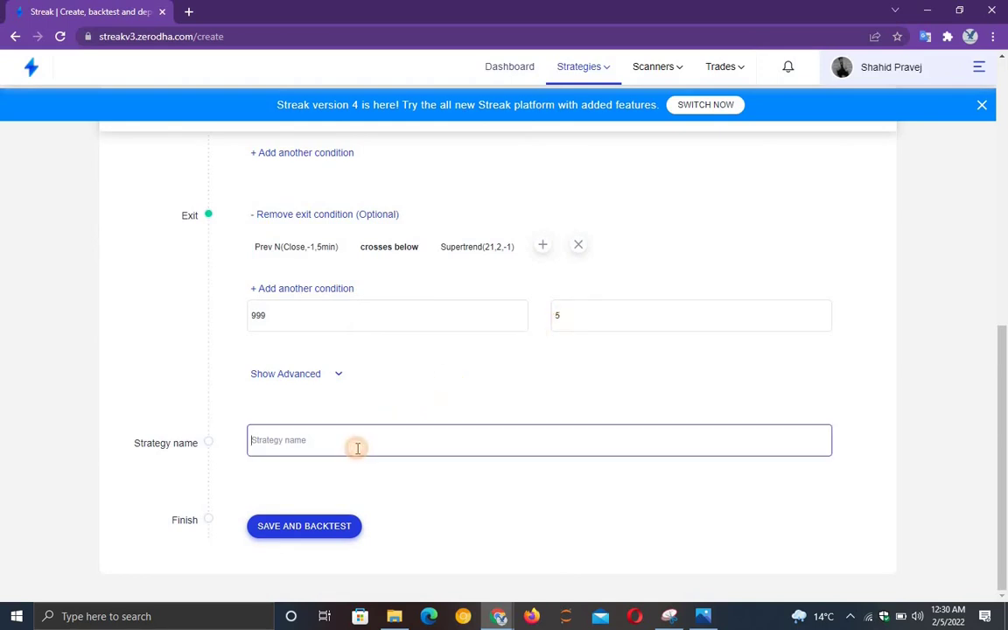
{"action": "type", "text": "banknifty youtugb"}
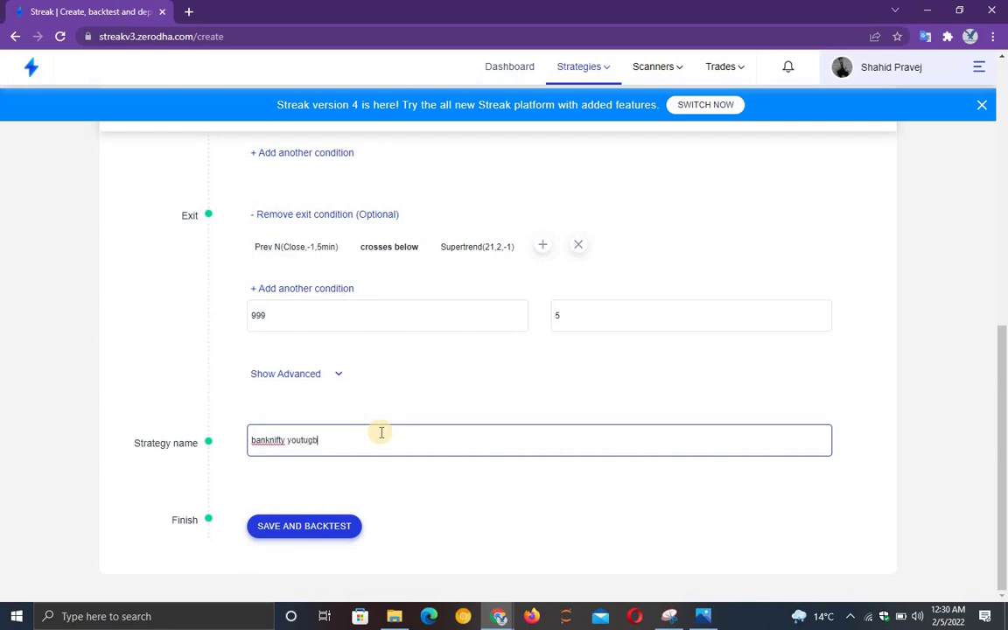
{"action": "key", "text": "BackSpace"}
{"action": "key", "text": "BackSpace"}
{"action": "type", "text": "be strategy"}
{"action": "left_click", "coordinate": [323, 527]}
{"action": "left_click", "coordinate": [325, 529]}
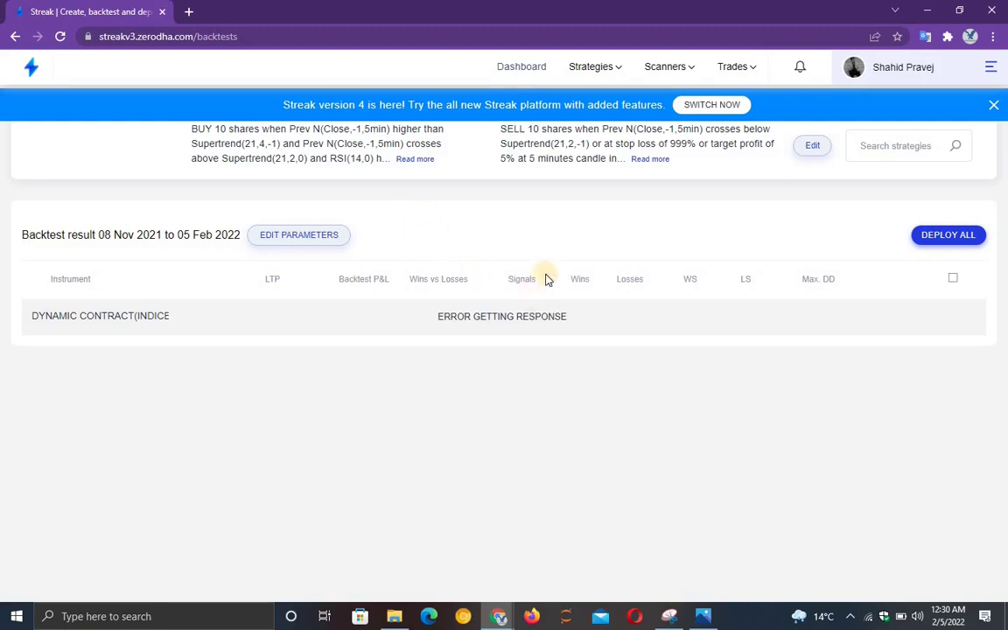
- Reopen the strategy for editing and set its stop loss to 99%
{"action": "left_click", "coordinate": [813, 149]}
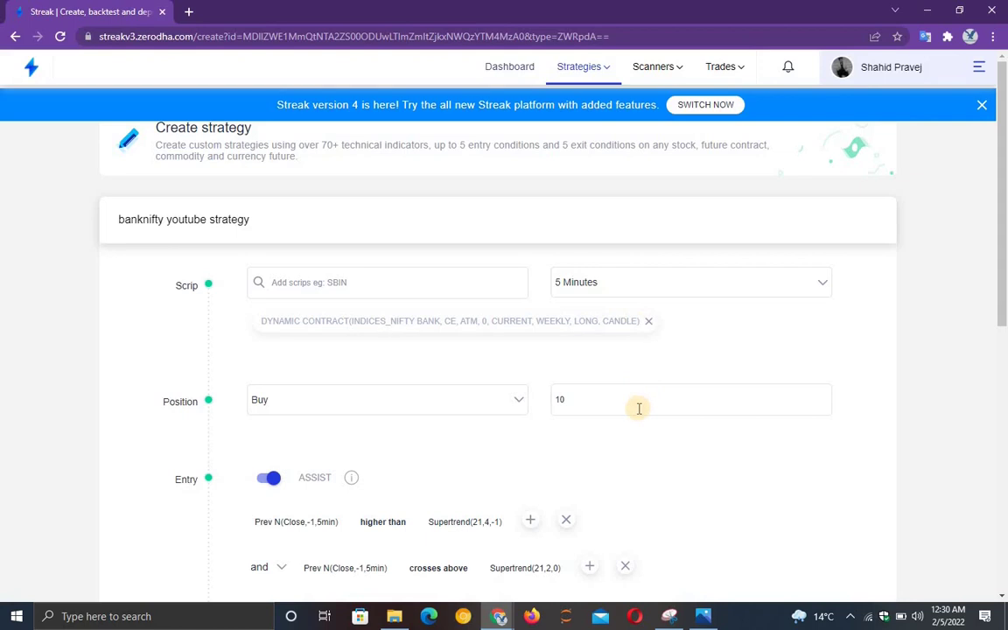
{"action": "scroll", "coordinate": [638, 408], "scroll_direction": "down", "scroll_amount": 4}
{"action": "scroll", "coordinate": [639, 415], "scroll_direction": "down", "scroll_amount": 3}
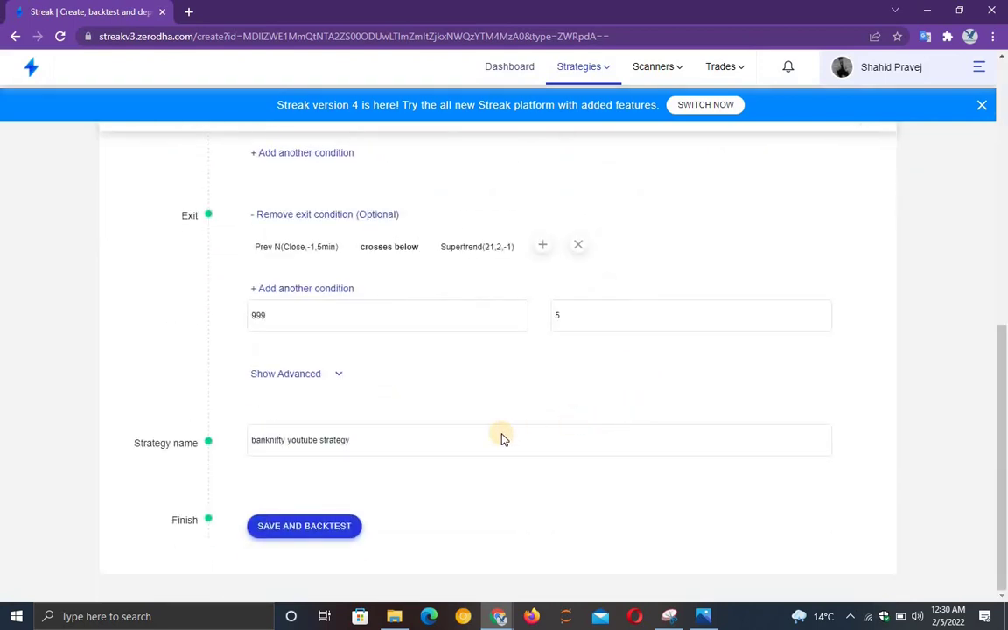
{"action": "left_click", "coordinate": [433, 309]}
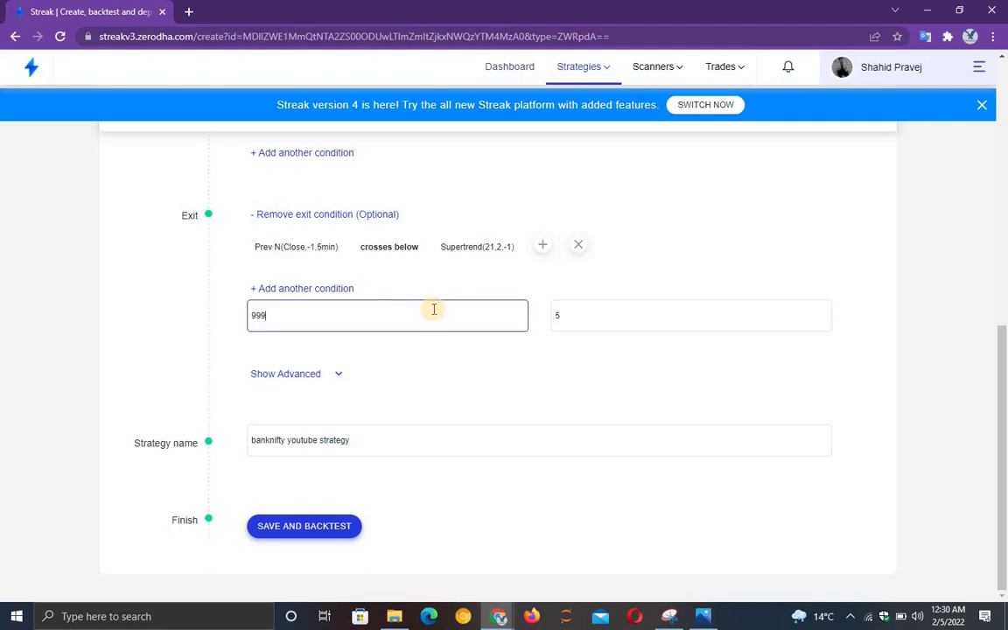
{"action": "key", "text": "BackSpace"}
- Set the daily strategy cycle to 1 in the strategy's advanced settings
{"action": "left_click", "coordinate": [333, 374]}
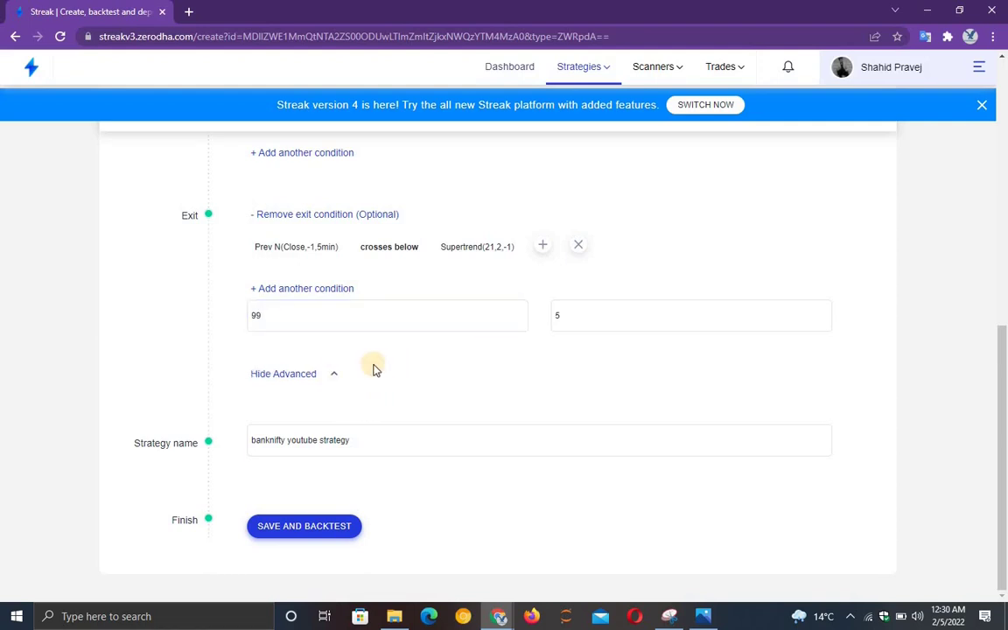
{"action": "scroll", "coordinate": [415, 385], "scroll_direction": "down", "scroll_amount": 4}
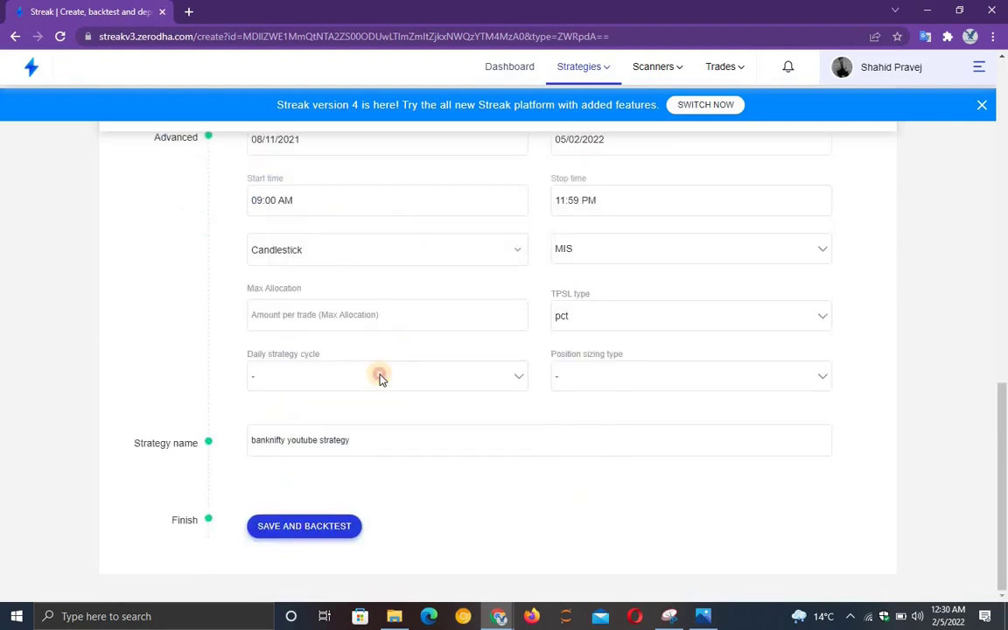
{"action": "left_click", "coordinate": [380, 376]}
{"action": "left_click", "coordinate": [362, 409]}
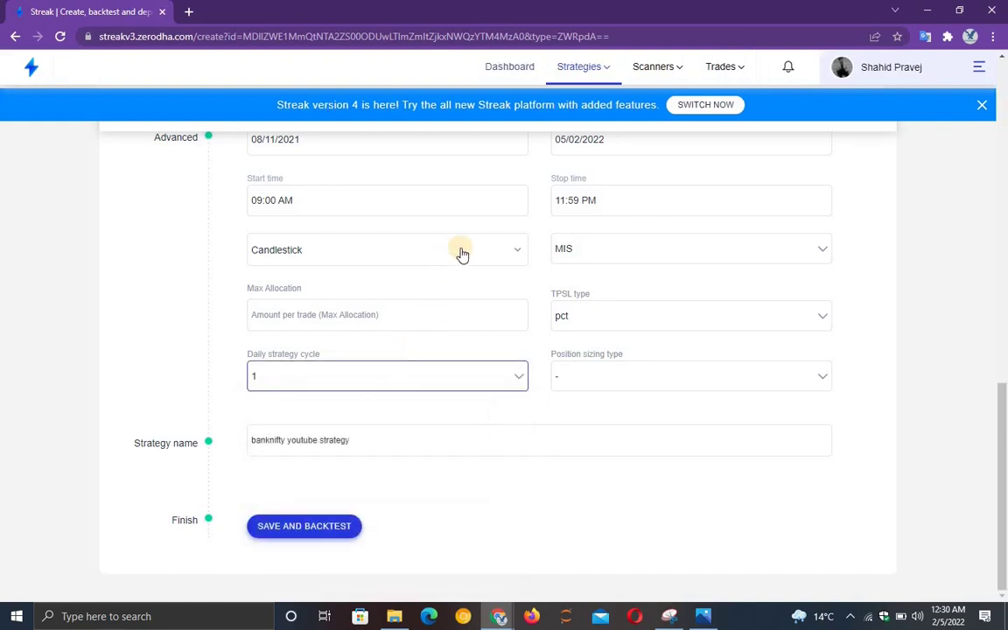
- Set the strategy's start time to 09:30 AM and its stop time to 02:30 PM
{"action": "left_click", "coordinate": [459, 214]}
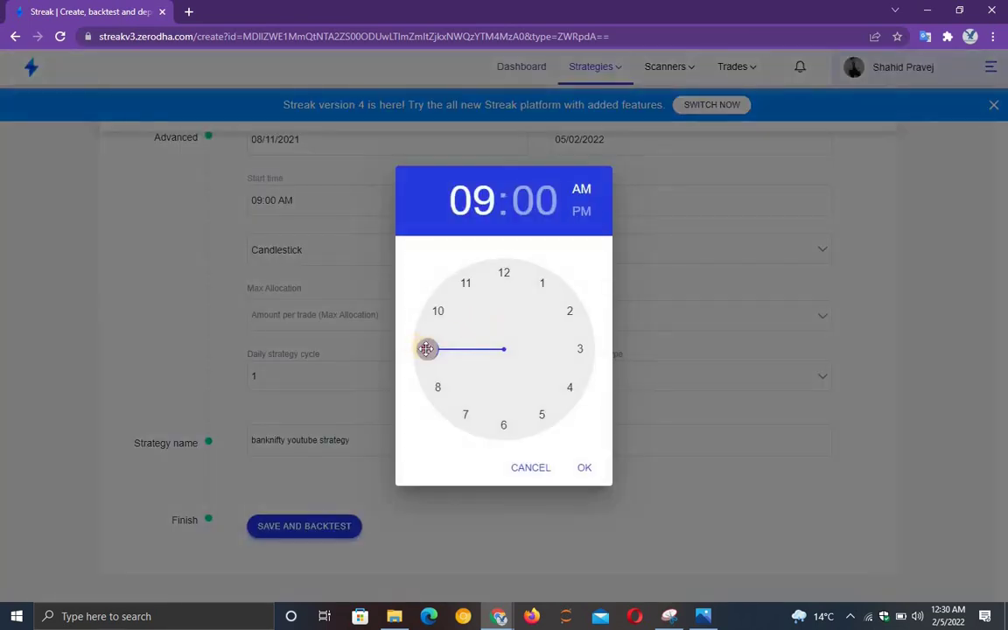
{"action": "left_click", "coordinate": [423, 349]}
{"action": "left_click_drag", "start_coordinate": [505, 273], "coordinate": [503, 424]}
{"action": "left_click", "coordinate": [582, 469]}
{"action": "left_click", "coordinate": [603, 210]}
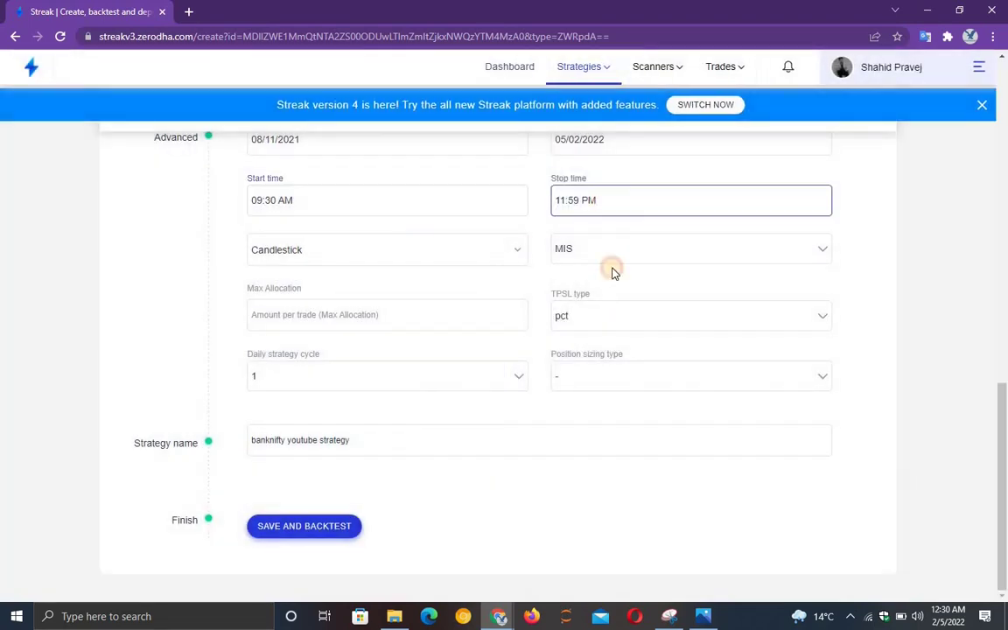
{"action": "left_click_drag", "start_coordinate": [504, 275], "coordinate": [505, 425]}
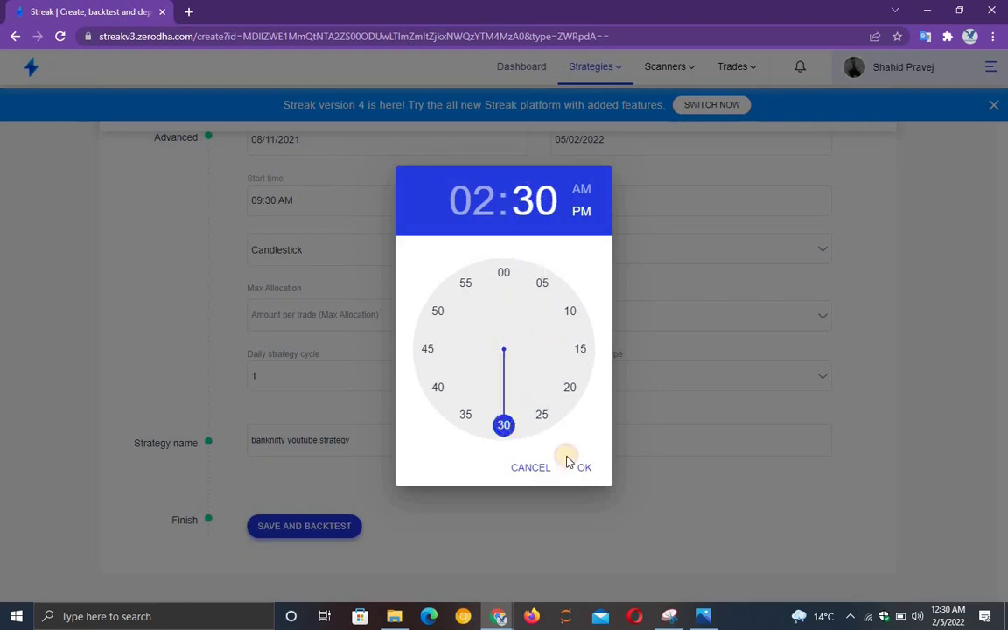
{"action": "left_click", "coordinate": [514, 488]}
- Save and backtest the edited strategy and view the detailed result of the dynamic contract
{"action": "left_click", "coordinate": [315, 525]}
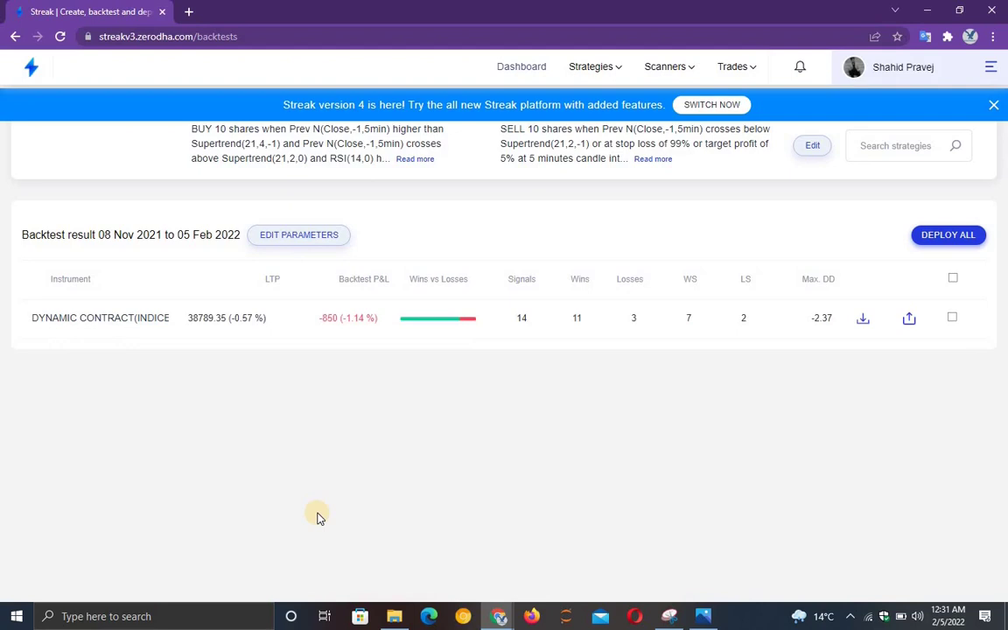
{"action": "left_click", "coordinate": [587, 328]}
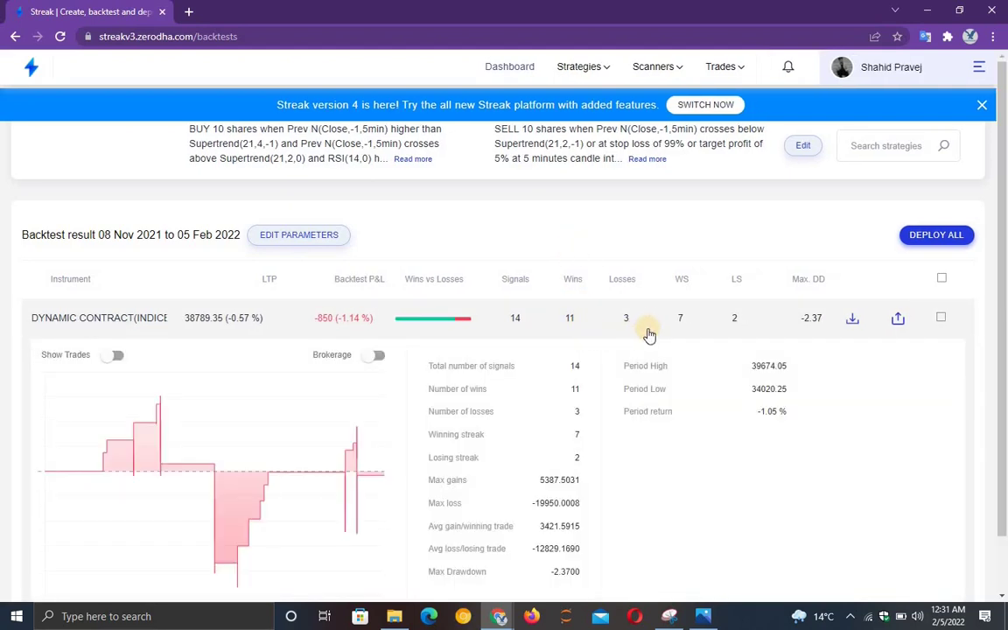
{"action": "scroll", "coordinate": [640, 342], "scroll_direction": "down", "scroll_amount": 1}
{"action": "scroll", "coordinate": [640, 341], "scroll_direction": "down", "scroll_amount": 1}
{"action": "scroll", "coordinate": [377, 294], "scroll_direction": "up", "scroll_amount": 1}
- Reopen the strategy, set its target profit to 1%, and save and backtest it again
{"action": "left_click", "coordinate": [810, 153]}
{"action": "scroll", "coordinate": [626, 333], "scroll_direction": "down", "scroll_amount": 6}
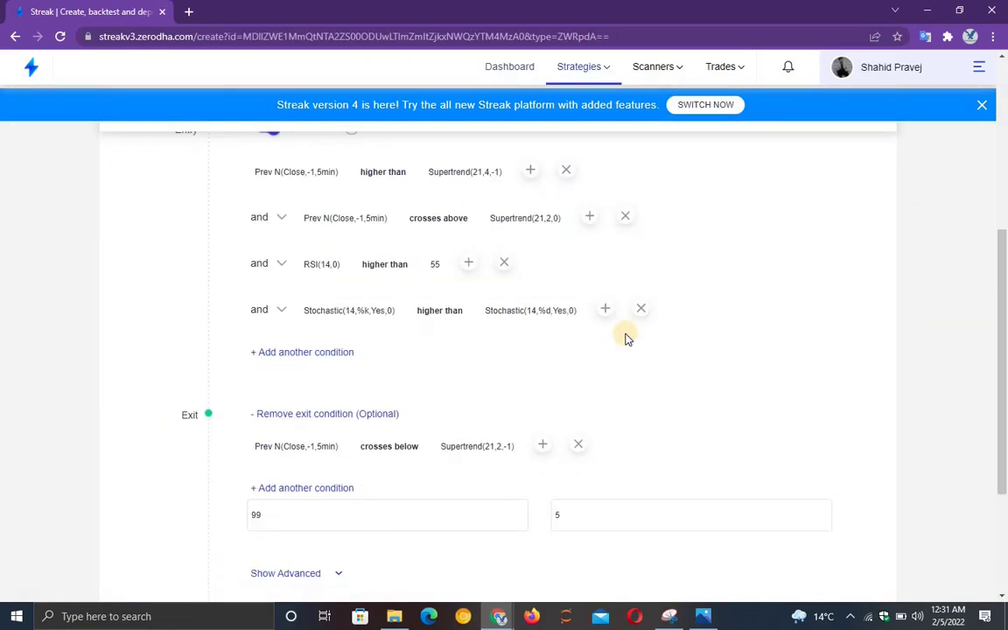
{"action": "double_click", "coordinate": [600, 313]}
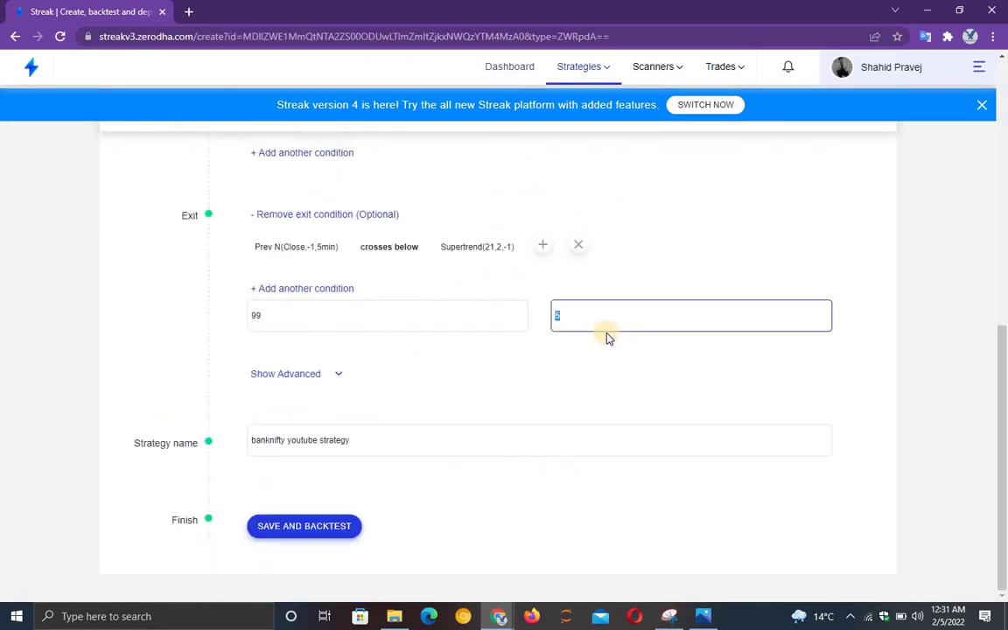
{"action": "left_click", "coordinate": [325, 526]}
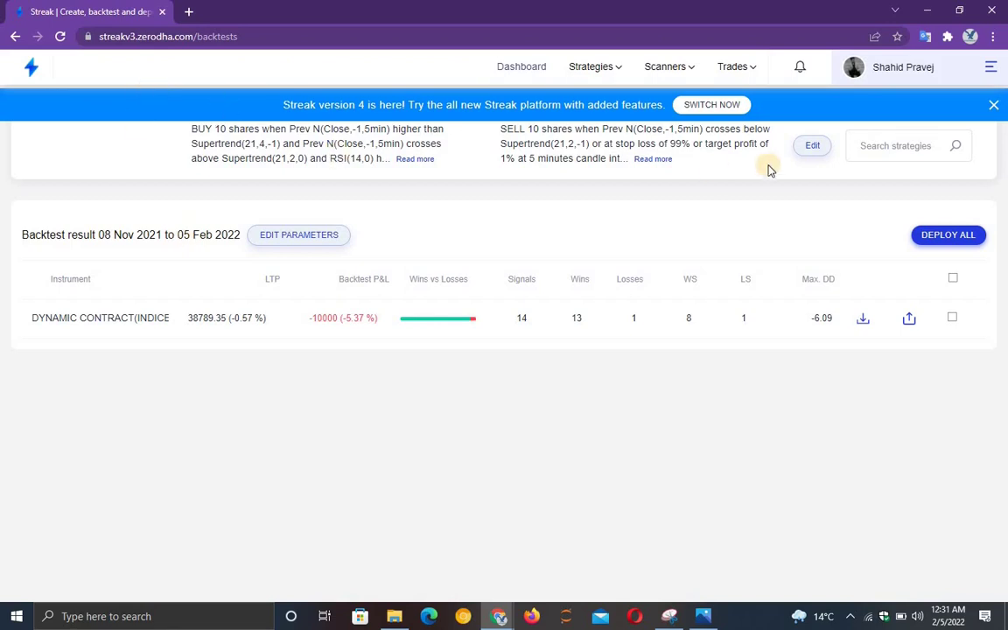
- Reopen the strategy for editing and add a second exit condition starting with RSI, period 14 and offset -1
{"action": "left_click", "coordinate": [815, 144]}
{"action": "scroll", "coordinate": [563, 322], "scroll_direction": "down", "scroll_amount": 15}
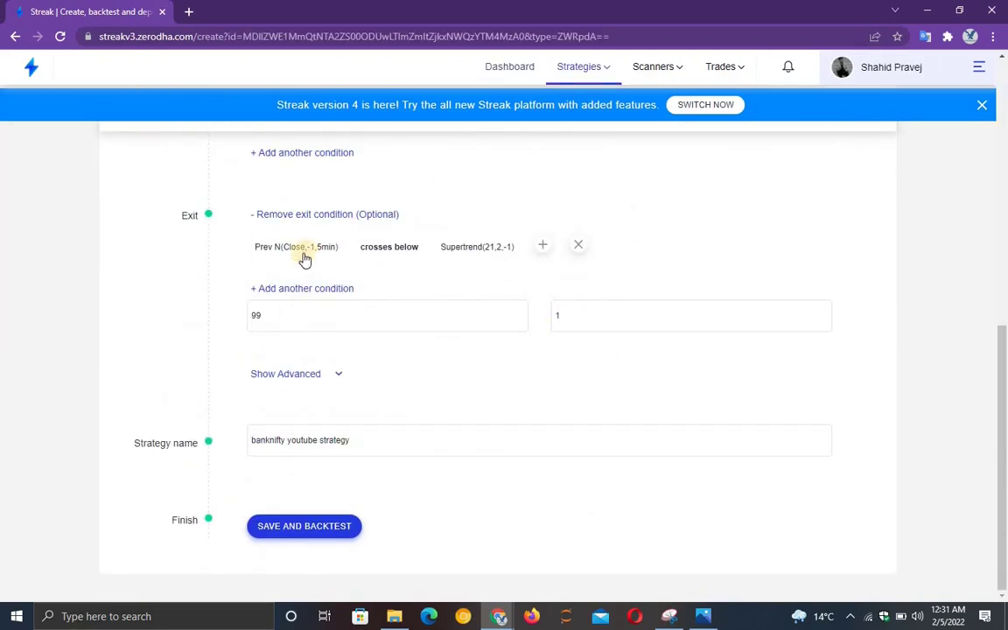
{"action": "left_click", "coordinate": [307, 288]}
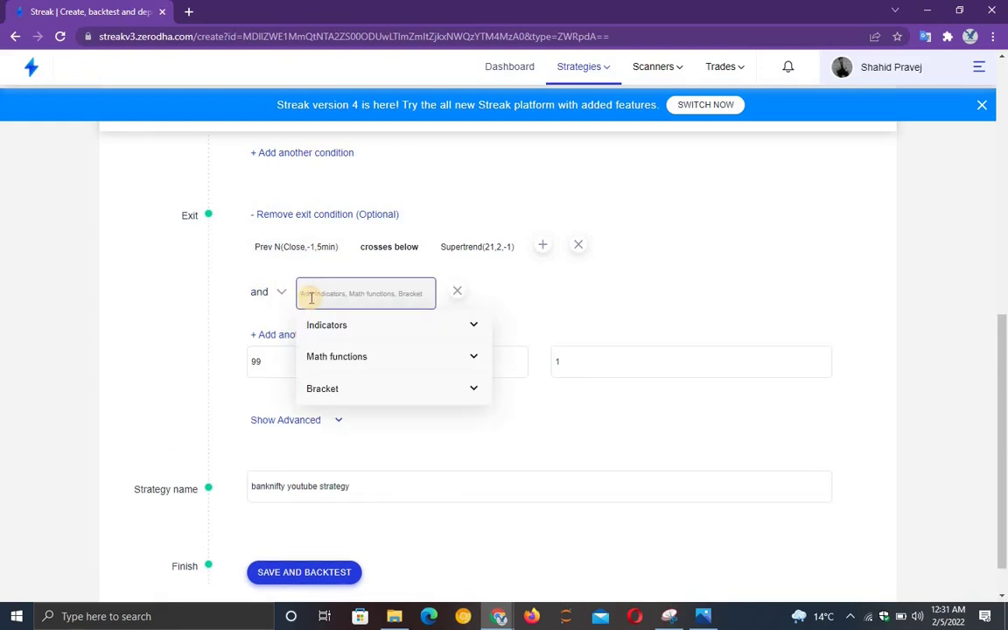
{"action": "type", "text": "rsi"}
{"action": "key", "text": "Return"}
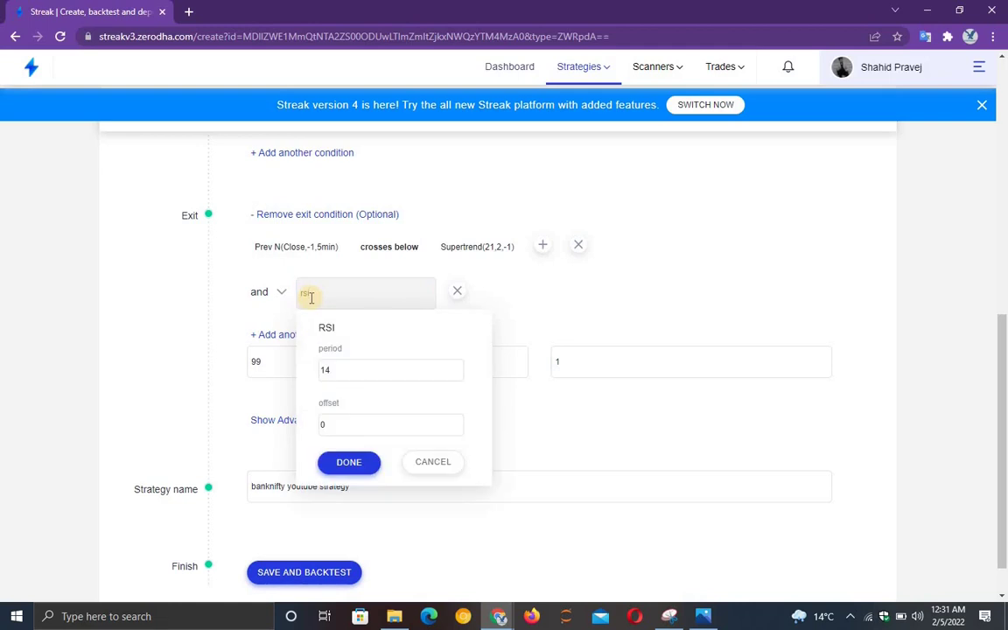
{"action": "left_click", "coordinate": [355, 422]}
{"action": "type", "text": "-1"}
{"action": "left_click", "coordinate": [350, 464]}
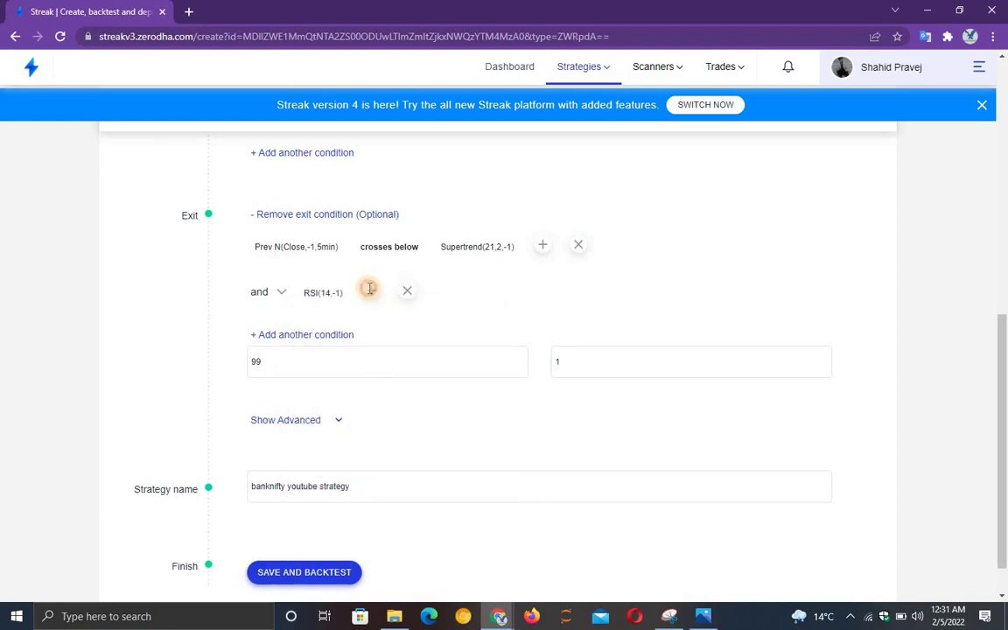
- Set the comparator of the new RSI exit condition to lower than
{"action": "left_click", "coordinate": [370, 292]}
{"action": "type", "text": "lower"}
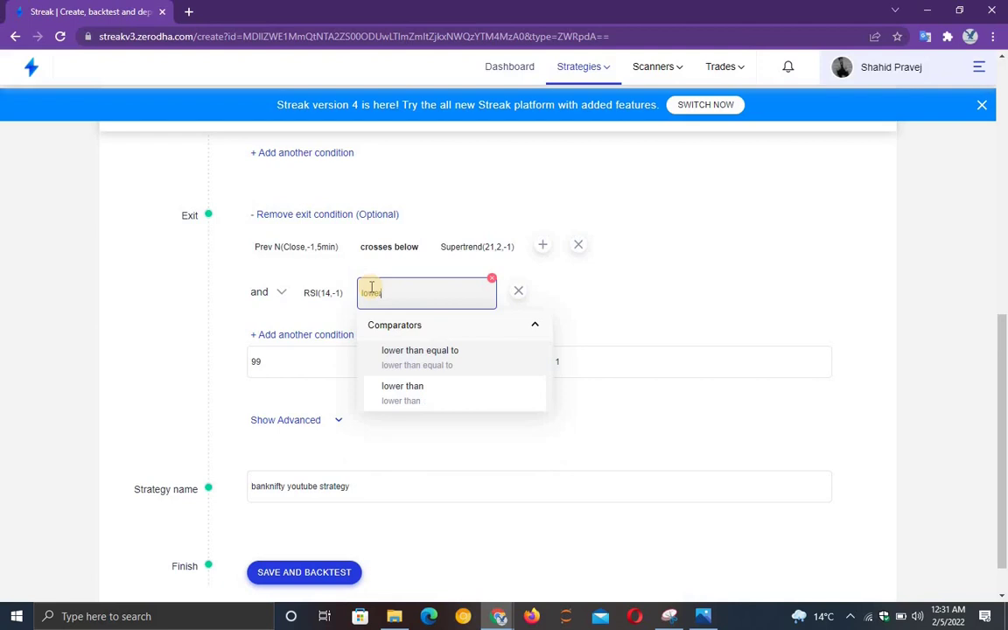
{"action": "key", "text": "Down"}
{"action": "key", "text": "Return"}
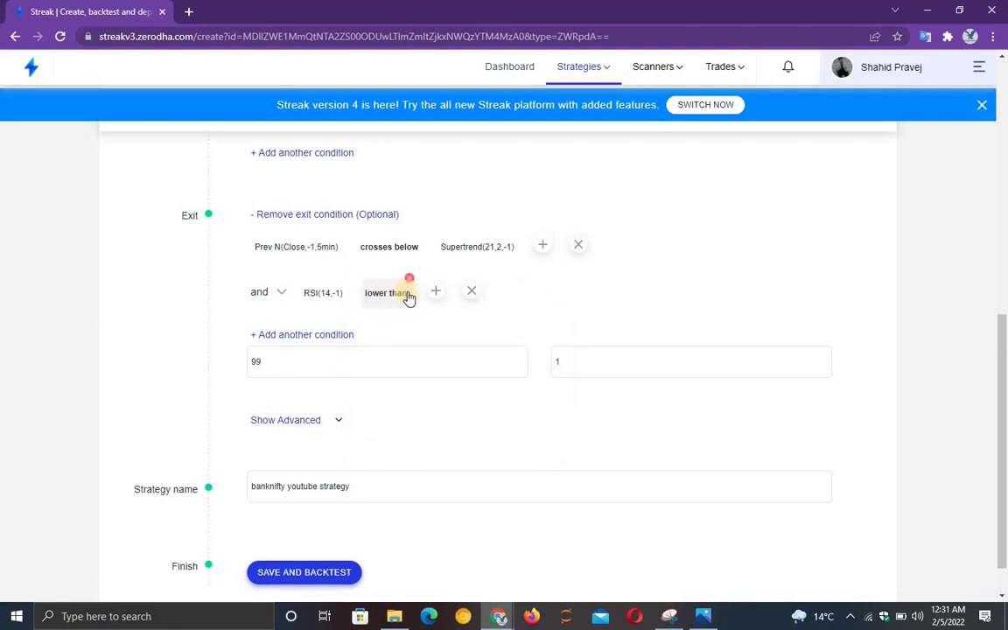
- Complete the RSI exit condition with the number 40 as its comparison value
{"action": "left_click", "coordinate": [436, 293]}
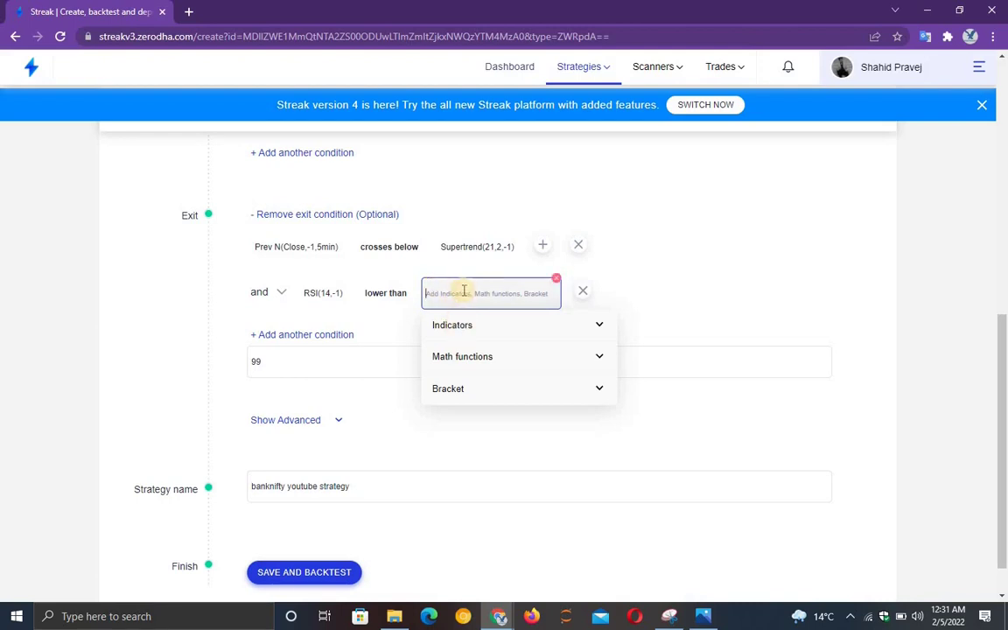
{"action": "type", "text": "num"}
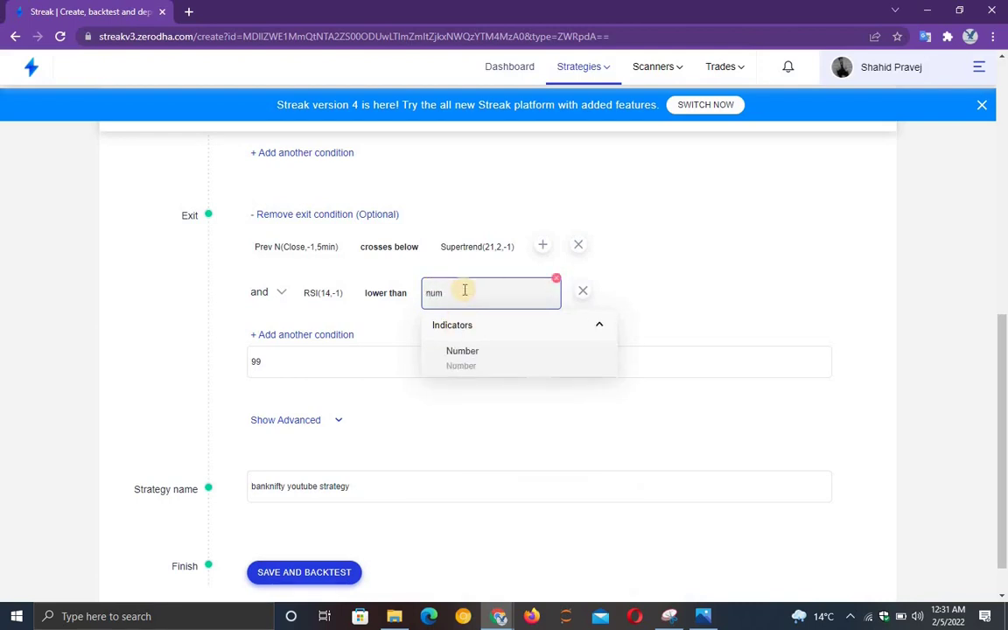
{"action": "type", "text": "er"}
{"action": "key", "text": "BackSpace"}
{"action": "key", "text": "BackSpace"}
{"action": "key", "text": "BackSpace"}
{"action": "key", "text": "BackSpace"}
{"action": "type", "text": "n"}
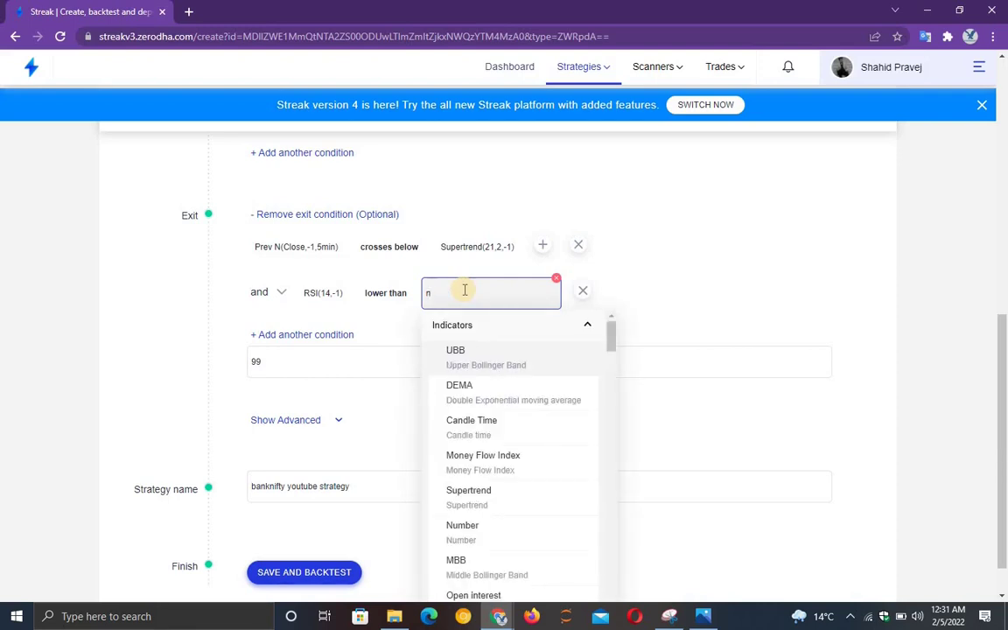
{"action": "type", "text": "umber"}
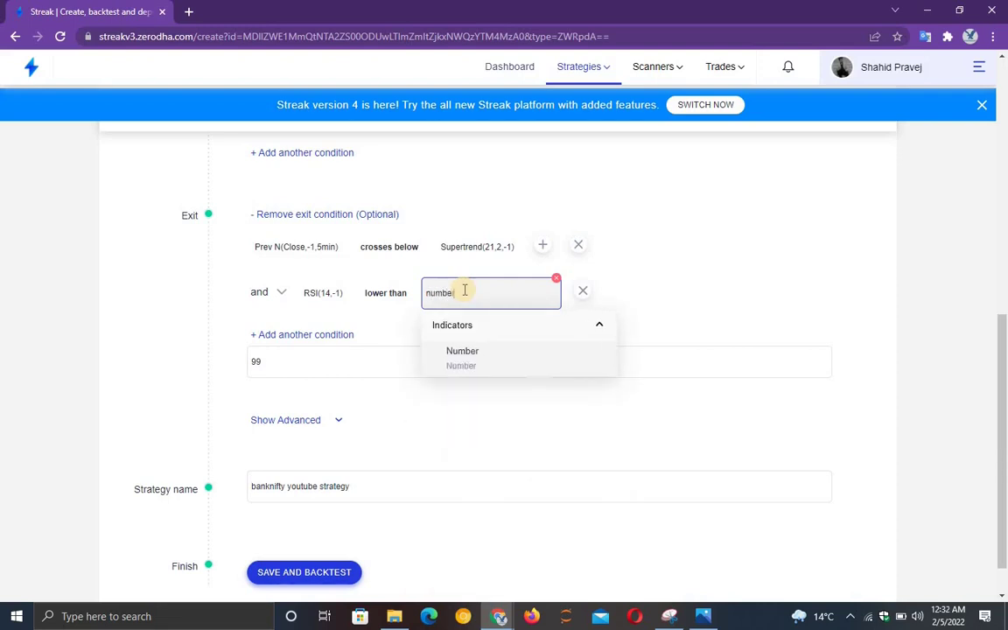
{"action": "left_click", "coordinate": [462, 353]}
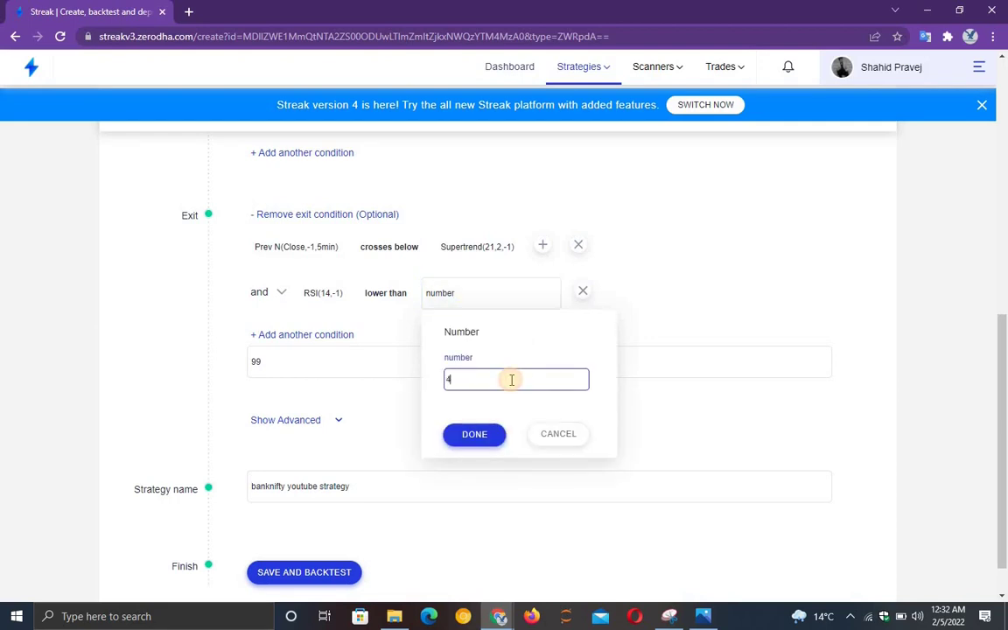
{"action": "left_click", "coordinate": [477, 437]}
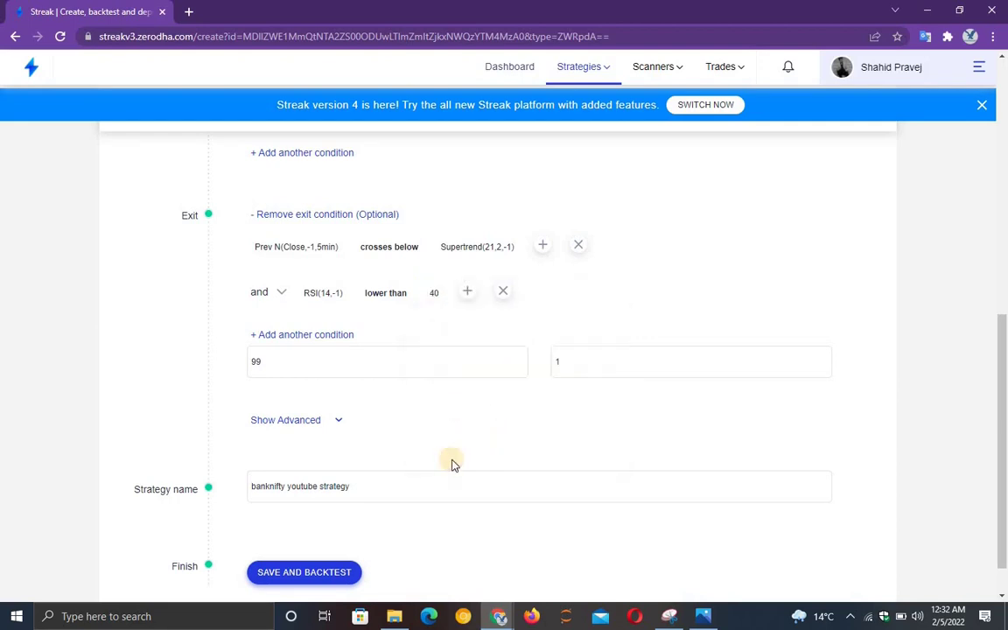
- Save and backtest the strategy with the added RSI exit condition and view the dynamic contract's detailed result
{"action": "left_click", "coordinate": [319, 573]}
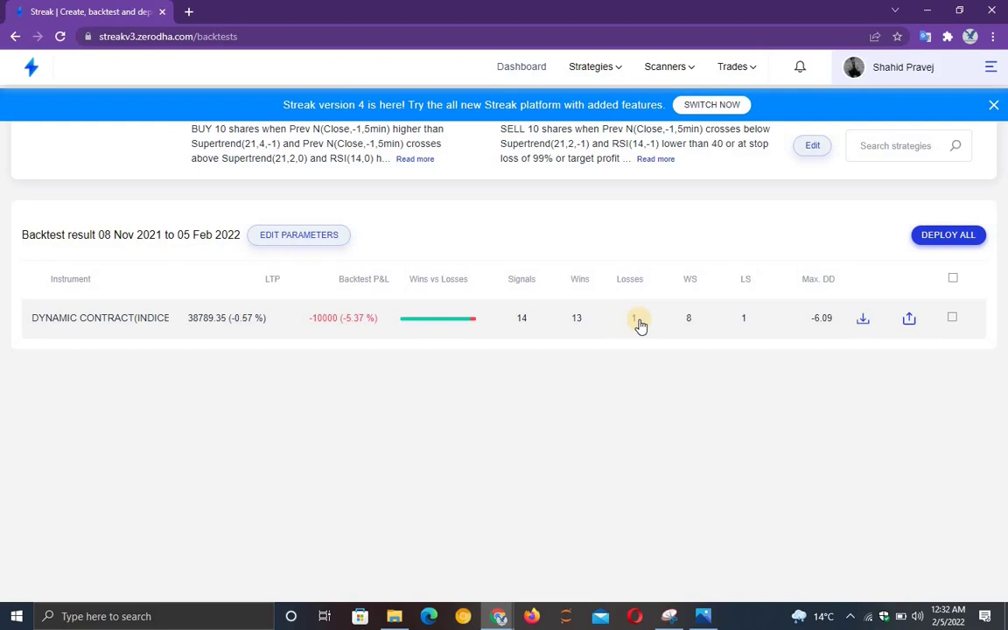
{"action": "left_click", "coordinate": [420, 326]}
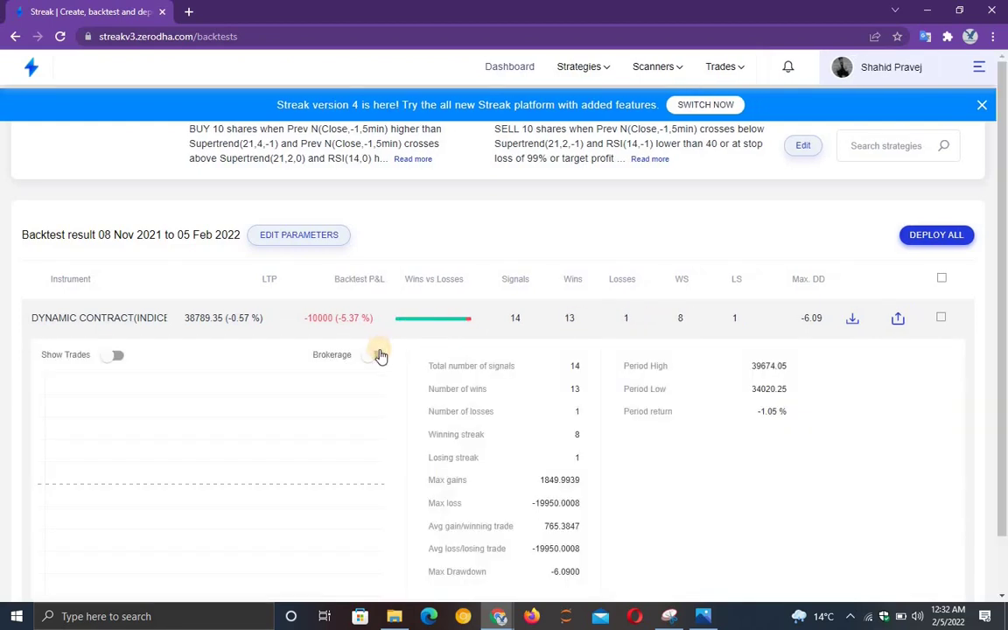
{"action": "scroll", "coordinate": [583, 409], "scroll_direction": "down", "scroll_amount": 1}
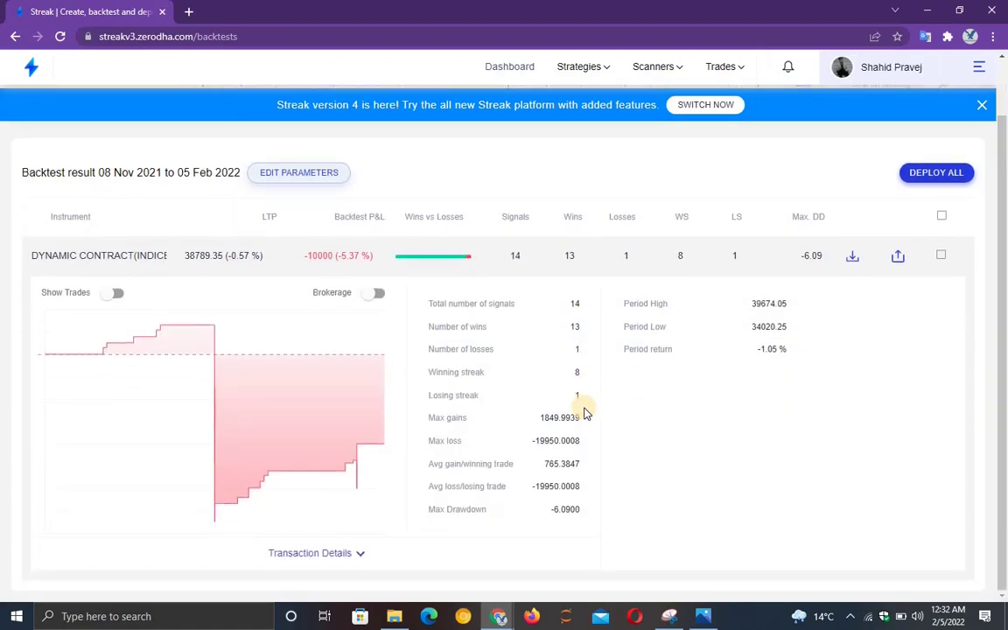
{"action": "scroll", "coordinate": [577, 394], "scroll_direction": "up", "scroll_amount": 1}
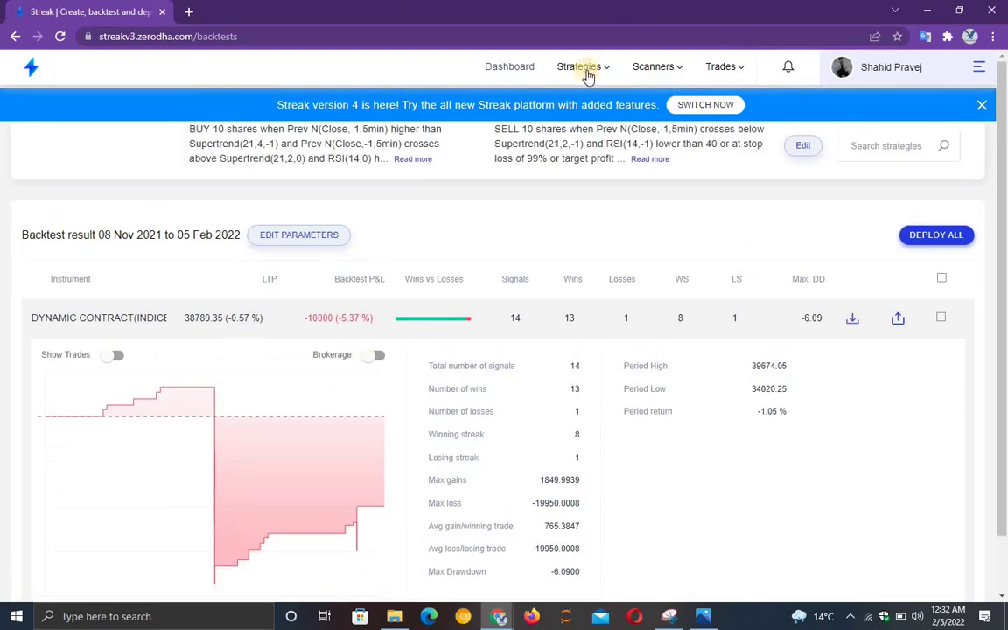
- Reopen the strategy and review its scrip, entry and exit conditions, advanced settings and chart type options
{"action": "left_click", "coordinate": [802, 149]}
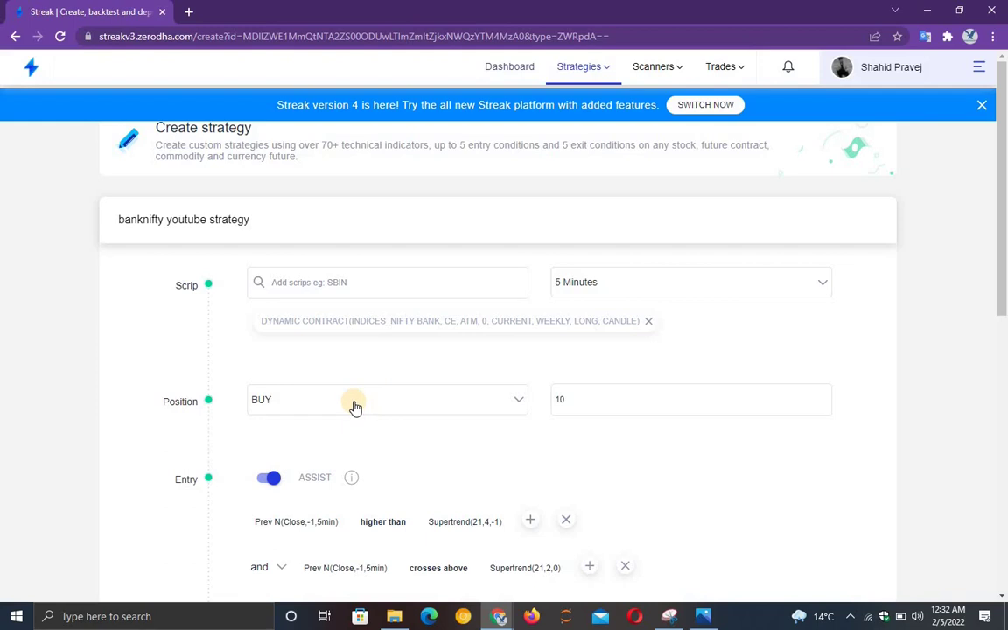
{"action": "scroll", "coordinate": [358, 410], "scroll_direction": "down", "scroll_amount": 4}
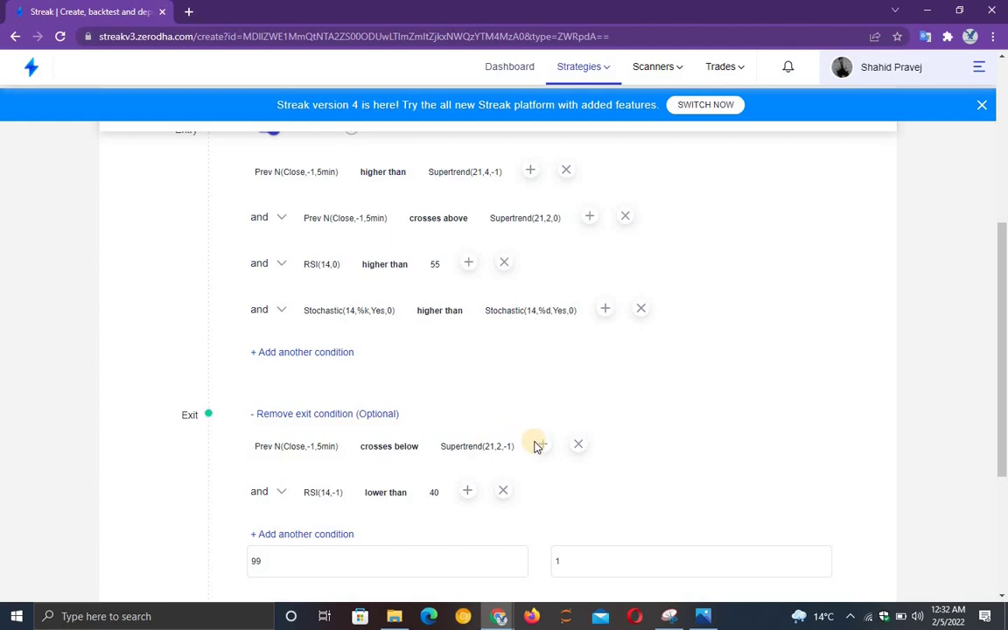
{"action": "scroll", "coordinate": [580, 497], "scroll_direction": "down", "scroll_amount": 3}
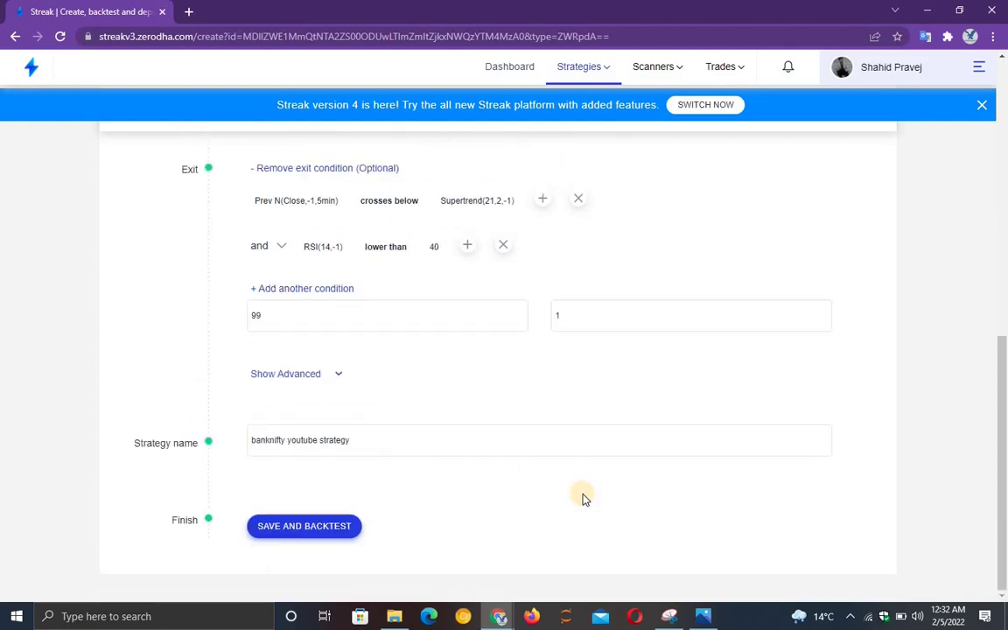
{"action": "left_click", "coordinate": [280, 375]}
{"action": "right_click", "coordinate": [281, 377]}
{"action": "left_click", "coordinate": [281, 377]}
{"action": "left_click", "coordinate": [281, 378]}
{"action": "left_click", "coordinate": [282, 377]}
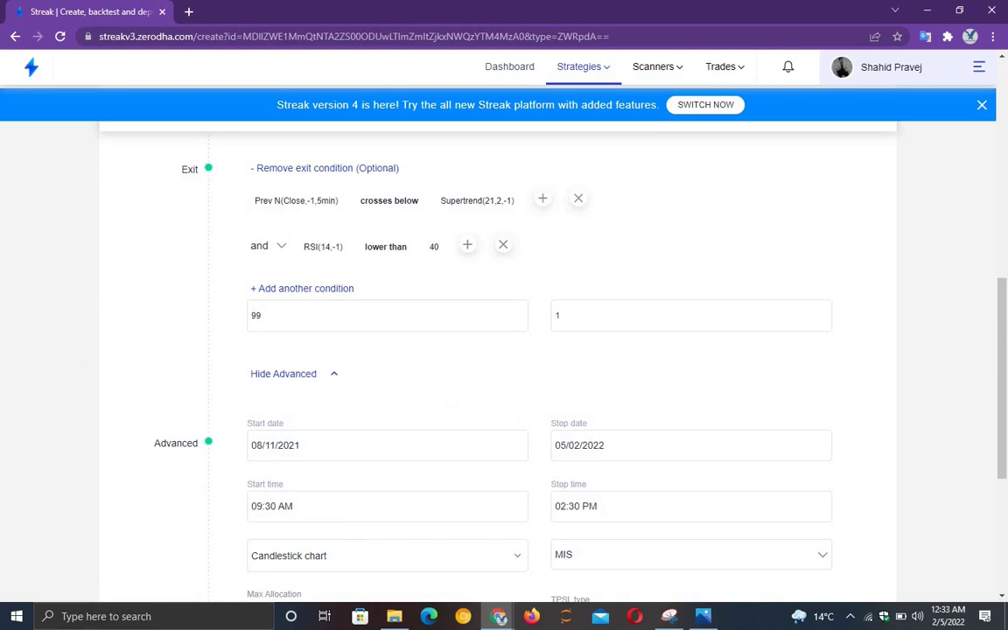
{"action": "scroll", "coordinate": [428, 336], "scroll_direction": "up", "scroll_amount": 7}
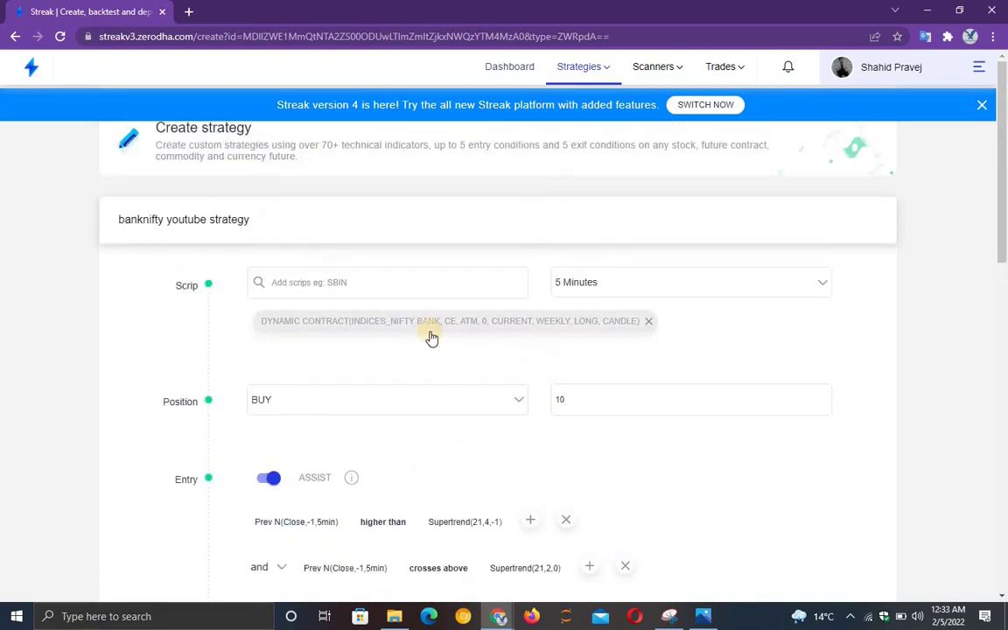
{"action": "scroll", "coordinate": [416, 335], "scroll_direction": "down", "scroll_amount": 4}
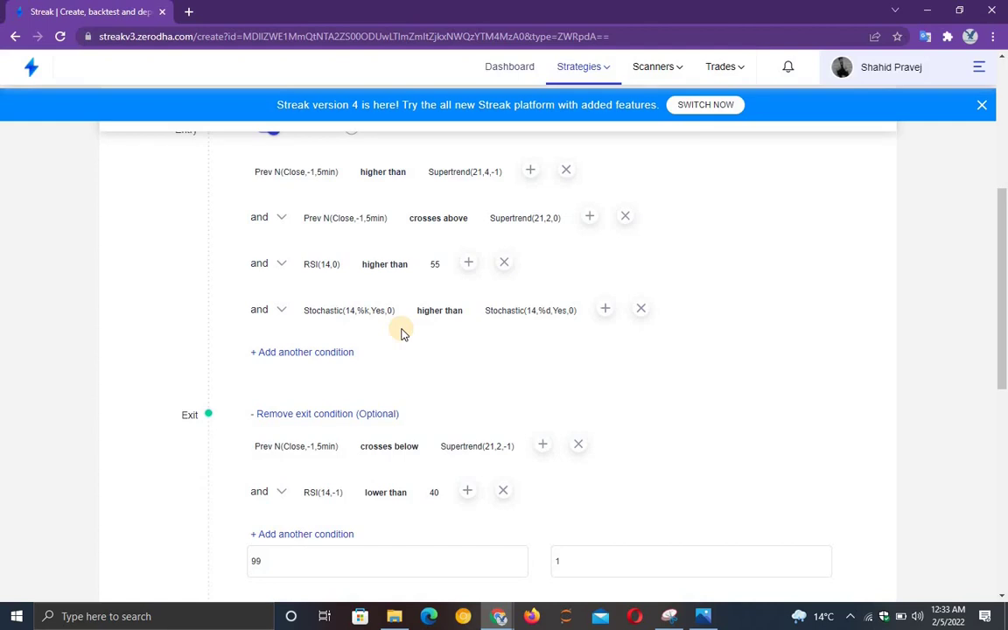
{"action": "scroll", "coordinate": [407, 330], "scroll_direction": "down", "scroll_amount": 10}
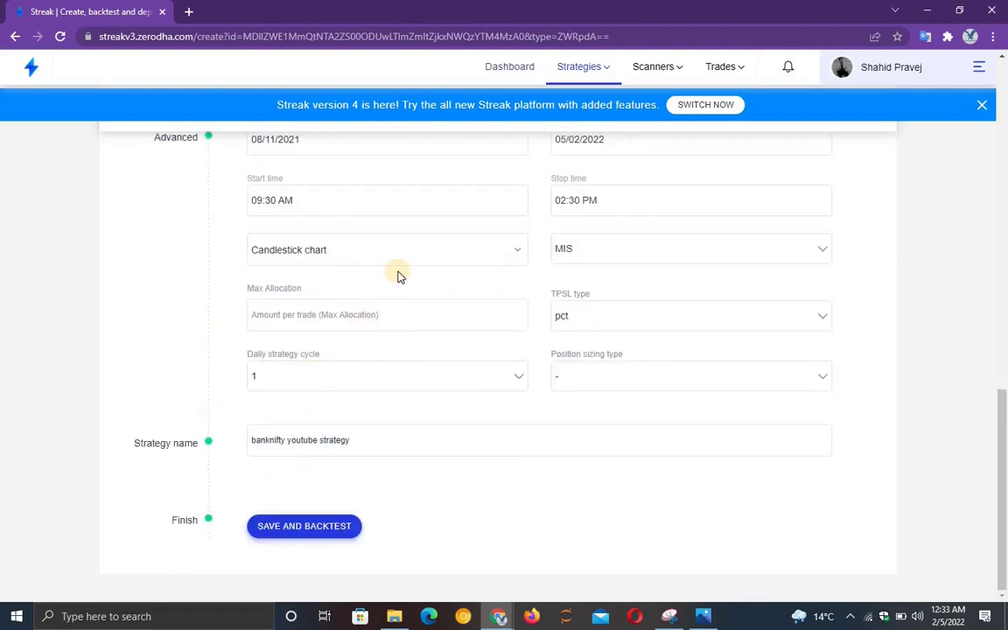
{"action": "left_click", "coordinate": [484, 256]}
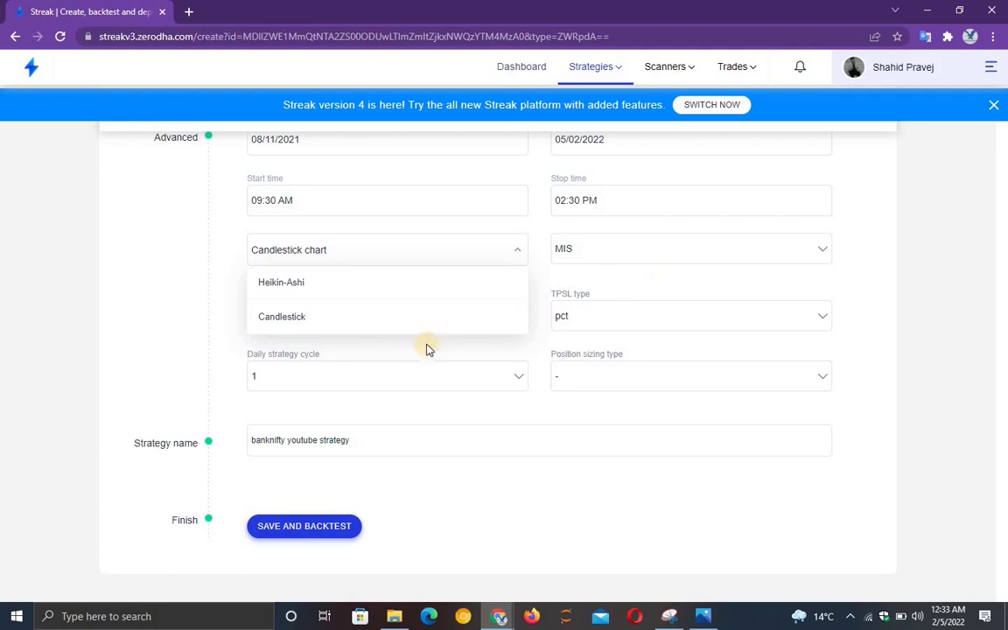
{"action": "left_click", "coordinate": [398, 363]}
- Save and backtest the reviewed strategy and examine the dynamic contract's profit curve and trade statistics
{"action": "left_click", "coordinate": [307, 526]}
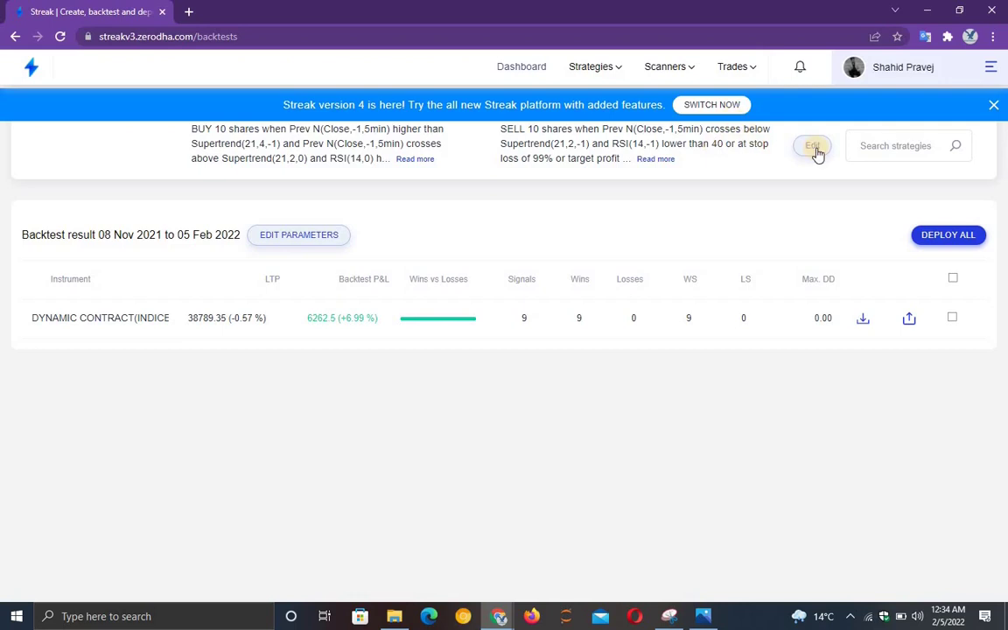
{"action": "left_click", "coordinate": [353, 333]}
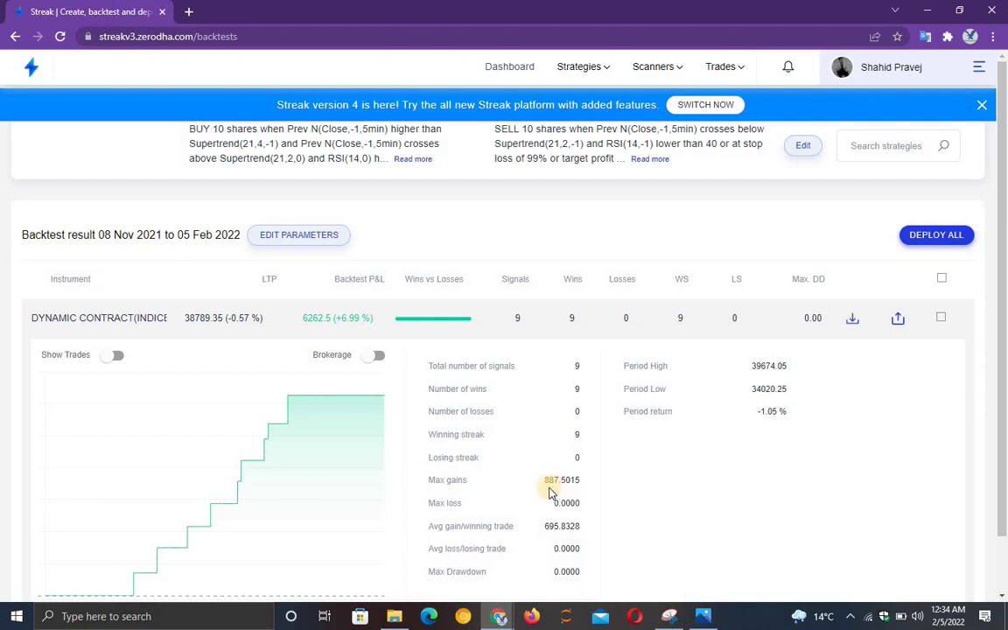
{"action": "scroll", "coordinate": [528, 490], "scroll_direction": "down", "scroll_amount": 1}
{"action": "scroll", "coordinate": [529, 490], "scroll_direction": "down", "scroll_amount": 1}
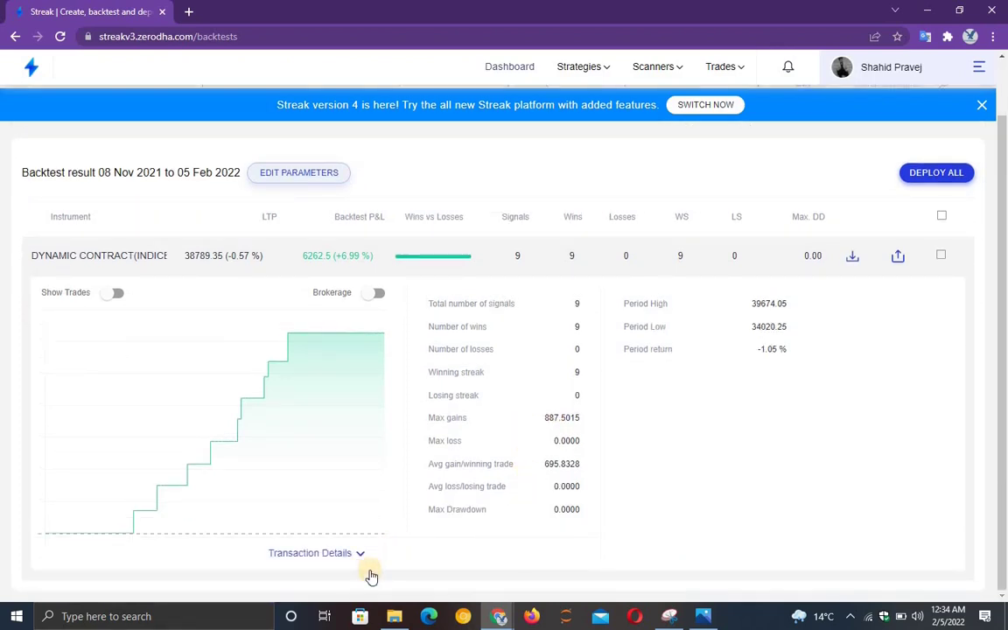
{"action": "scroll", "coordinate": [613, 350], "scroll_direction": "up", "scroll_amount": 2}
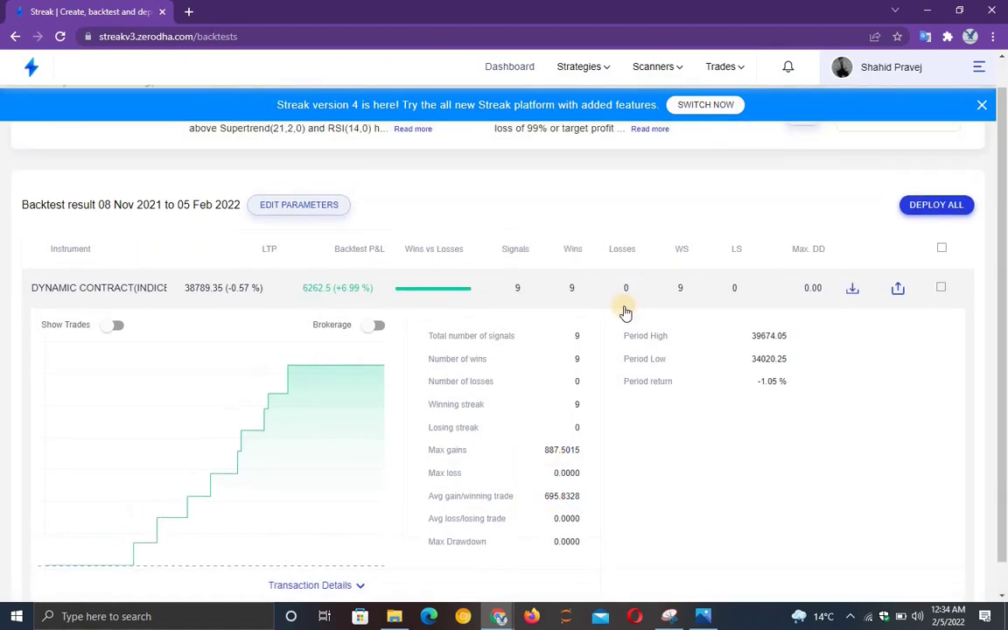
- Reopen the strategy, set its target profit to 5%, and save and backtest it again
{"action": "left_click", "coordinate": [797, 209]}
{"action": "scroll", "coordinate": [634, 333], "scroll_direction": "down", "scroll_amount": 5}
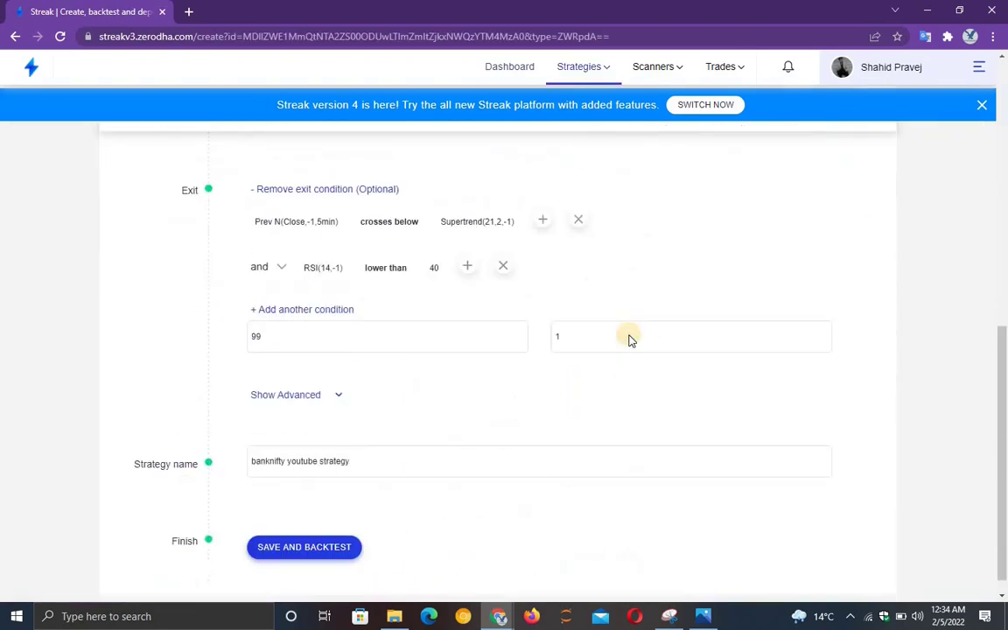
{"action": "left_click", "coordinate": [625, 312]}
{"action": "key", "text": "BackSpace"}
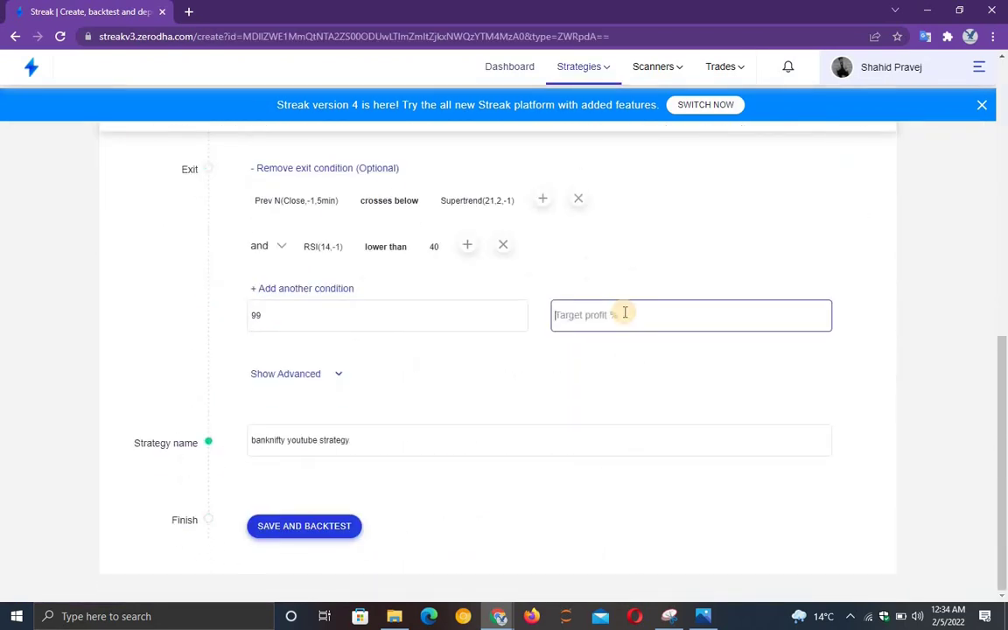
{"action": "type", "text": "5"}
{"action": "left_click", "coordinate": [310, 526]}
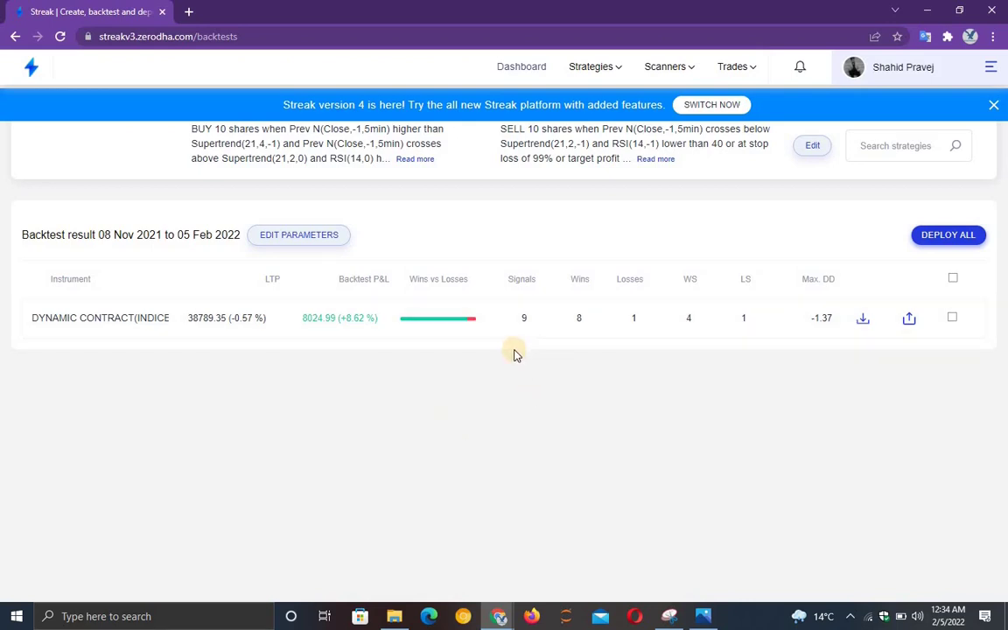
- Examine the dynamic contract's detailed backtest result for the 5% target, including its signals, wins and losses
{"action": "left_click", "coordinate": [573, 321]}
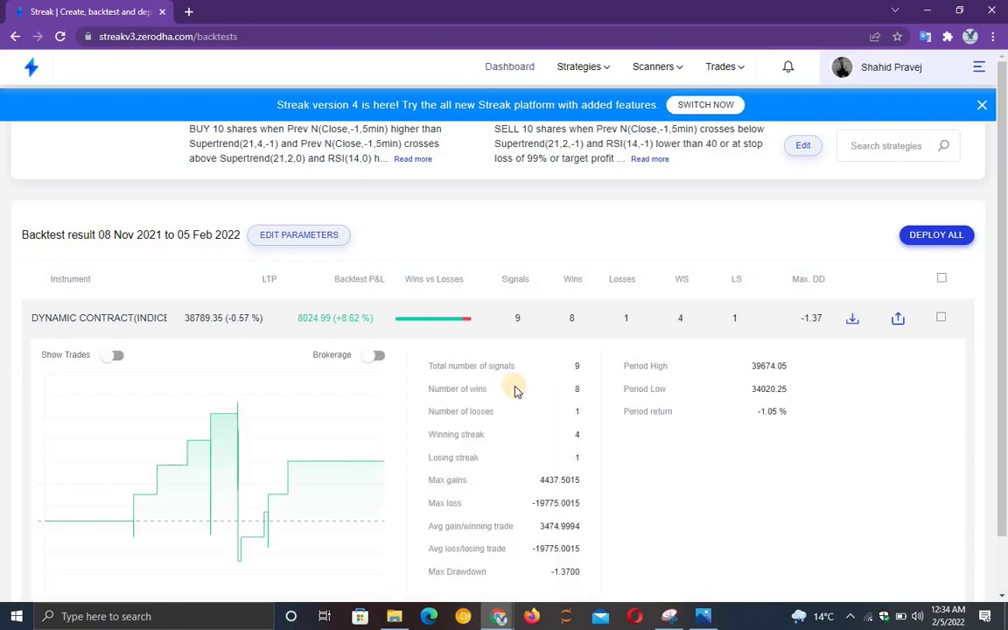
{"action": "scroll", "coordinate": [515, 389], "scroll_direction": "down", "scroll_amount": 1}
{"action": "mouse_move", "coordinate": [549, 400]}
{"action": "left_mouse_down"}
{"action": "mouse_move", "coordinate": [588, 375]}
{"action": "mouse_move", "coordinate": [567, 351]}
{"action": "mouse_move", "coordinate": [574, 375]}
{"action": "mouse_move", "coordinate": [549, 383]}
{"action": "left_mouse_up"}
{"action": "left_click_drag", "start_coordinate": [578, 304], "coordinate": [560, 308]}
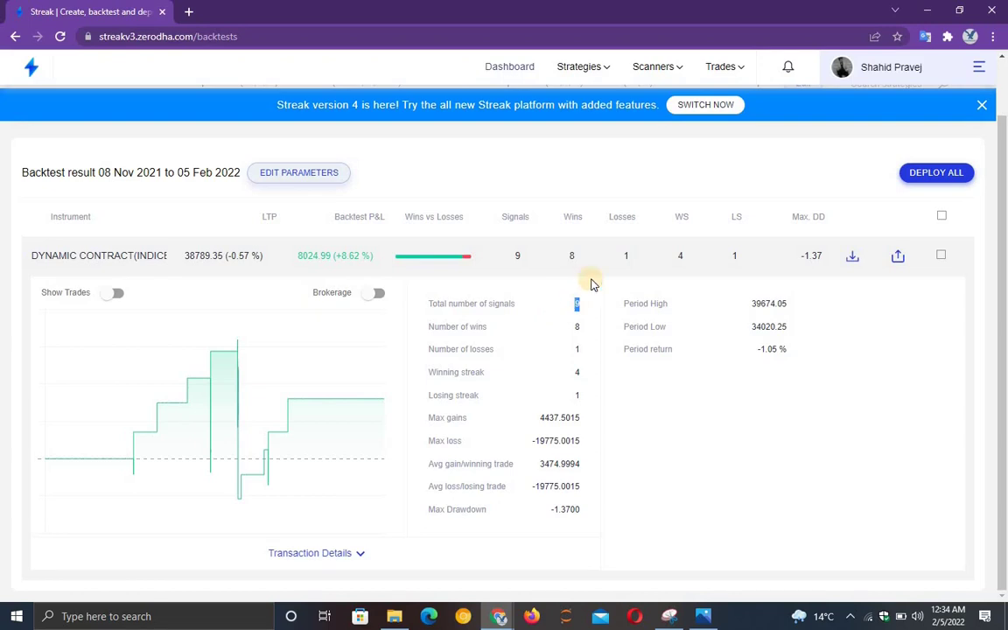
{"action": "scroll", "coordinate": [744, 214], "scroll_direction": "up", "scroll_amount": 1}
- Reopen the strategy, set its target profit to 10%, and save and backtest it
{"action": "left_click", "coordinate": [803, 144]}
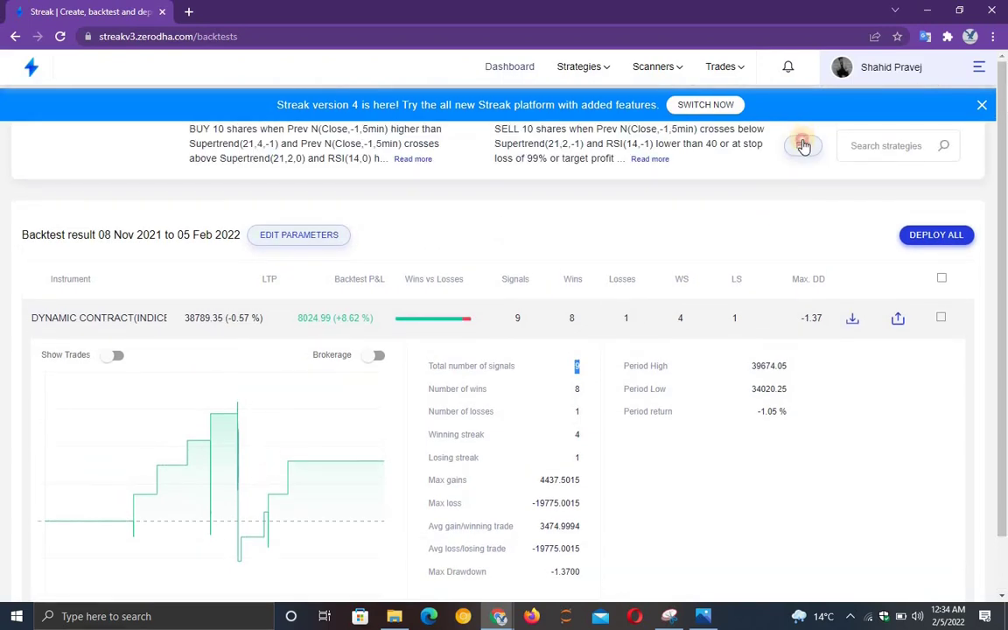
{"action": "scroll", "coordinate": [652, 342], "scroll_direction": "down", "scroll_amount": 7}
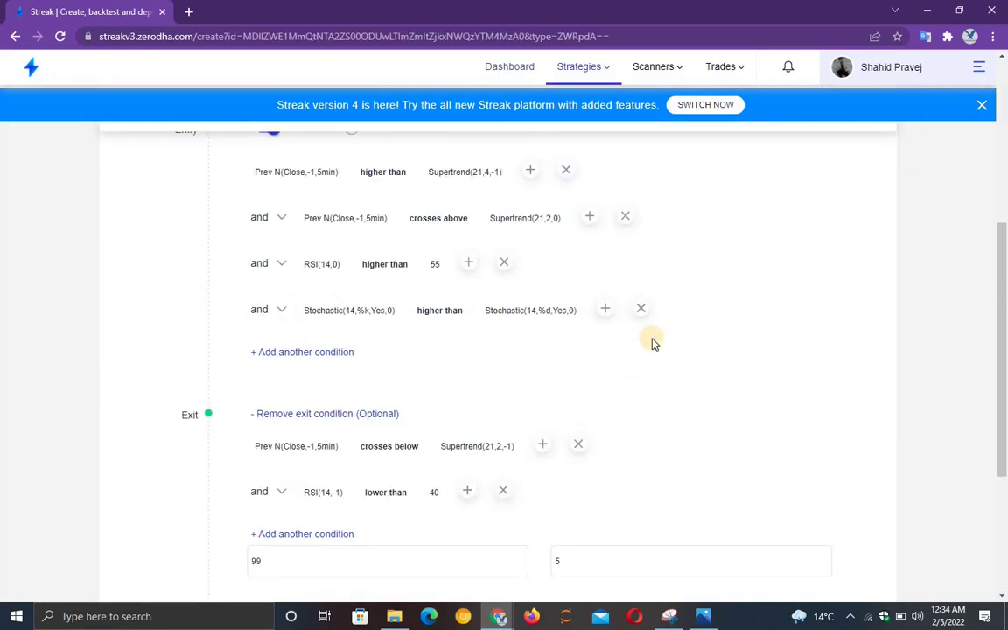
{"action": "left_click", "coordinate": [607, 315]}
{"action": "key", "text": "BackSpace"}
{"action": "type", "text": "10"}
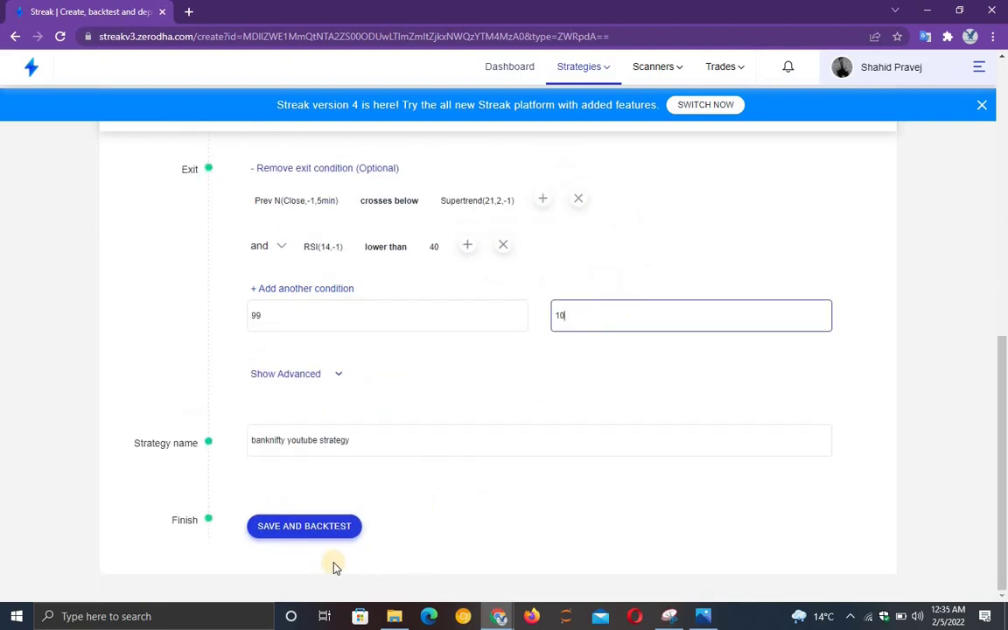
{"action": "left_click", "coordinate": [341, 533]}
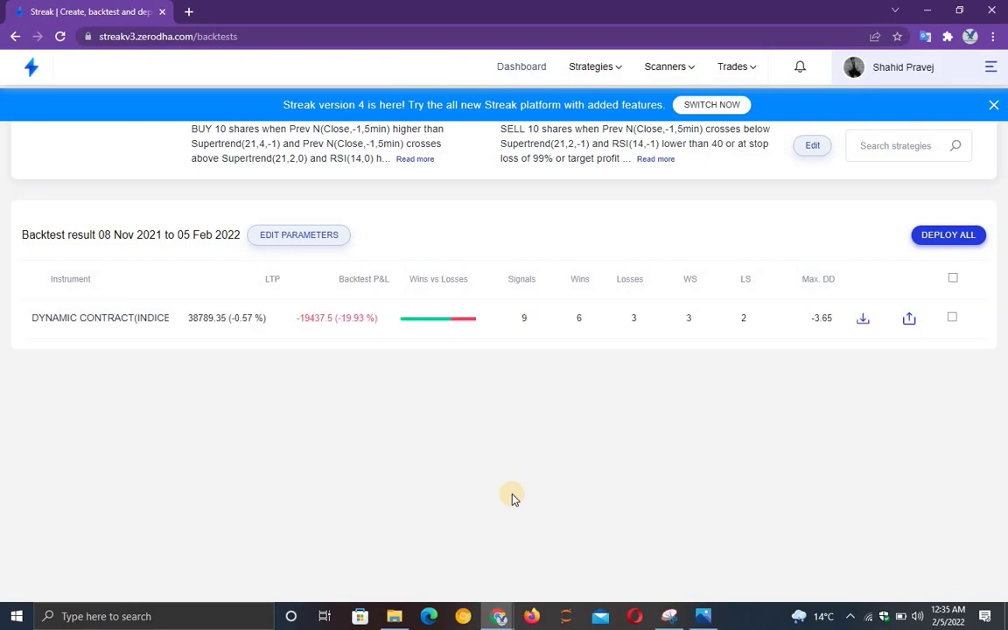
- Edit the backtest parameters to a target profit of 6%, and save and rerun the backtest
{"action": "left_click", "coordinate": [296, 234]}
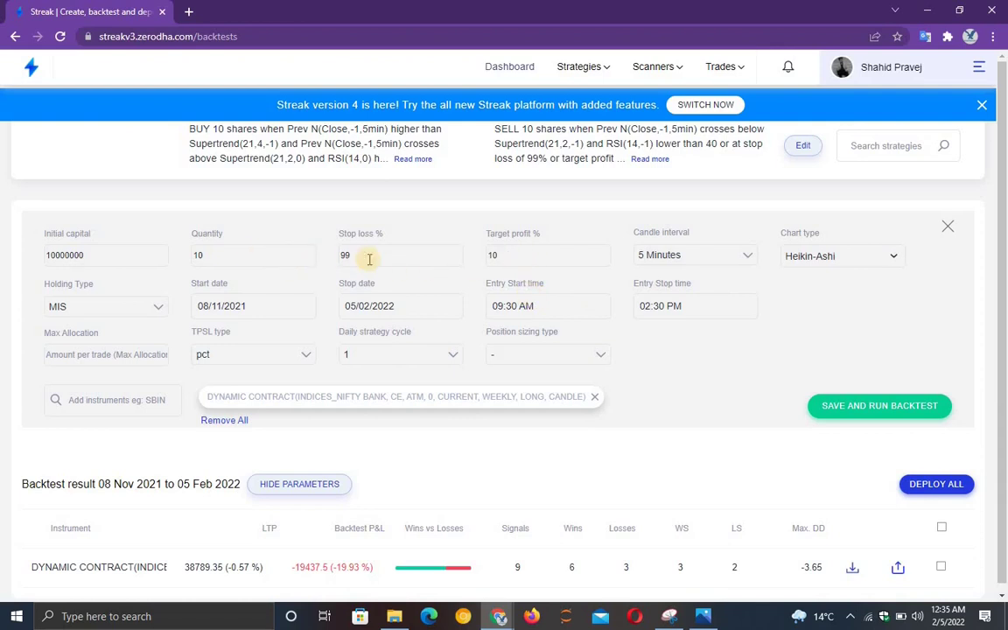
{"action": "left_click", "coordinate": [525, 260]}
{"action": "key", "text": "BackSpace"}
{"action": "key", "text": "BackSpace"}
{"action": "type", "text": "5"}
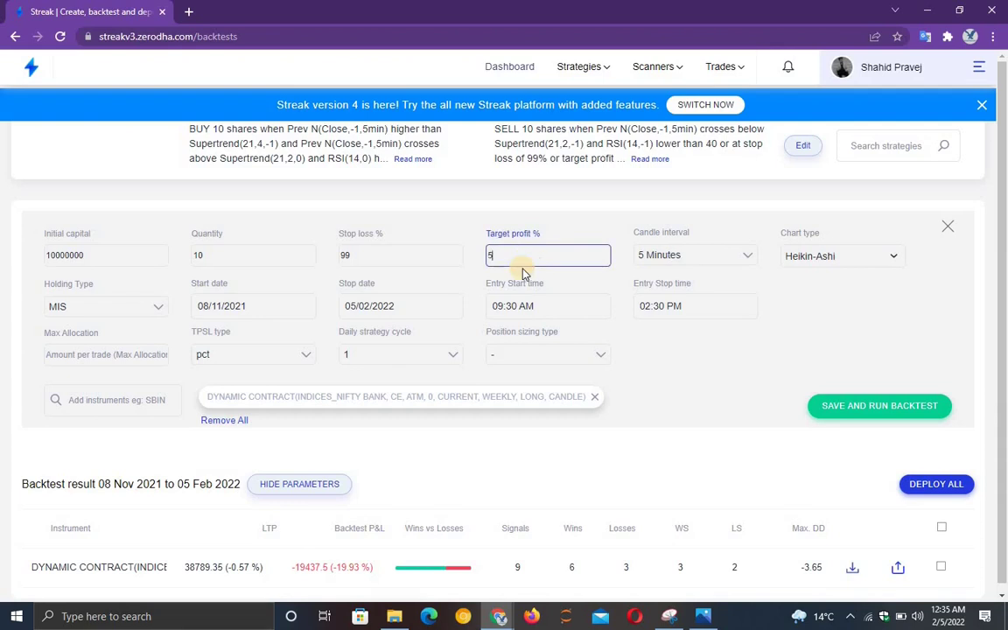
{"action": "key", "text": "BackSpace"}
{"action": "type", "text": "6"}
{"action": "left_click", "coordinate": [901, 405]}
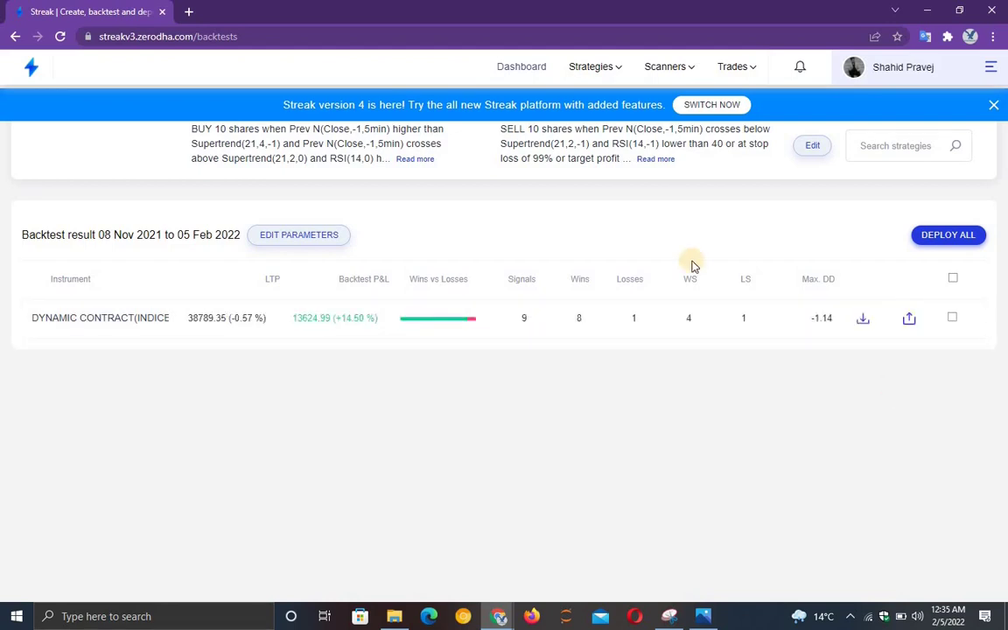
- Expand the dynamic contract's backtest result for the 6% target and include brokerage in its profit and loss
{"action": "left_click", "coordinate": [528, 333]}
{"action": "left_click", "coordinate": [370, 358]}
{"action": "left_click", "coordinate": [373, 356]}
{"action": "left_click", "coordinate": [373, 356]}
{"action": "left_click", "coordinate": [373, 356]}
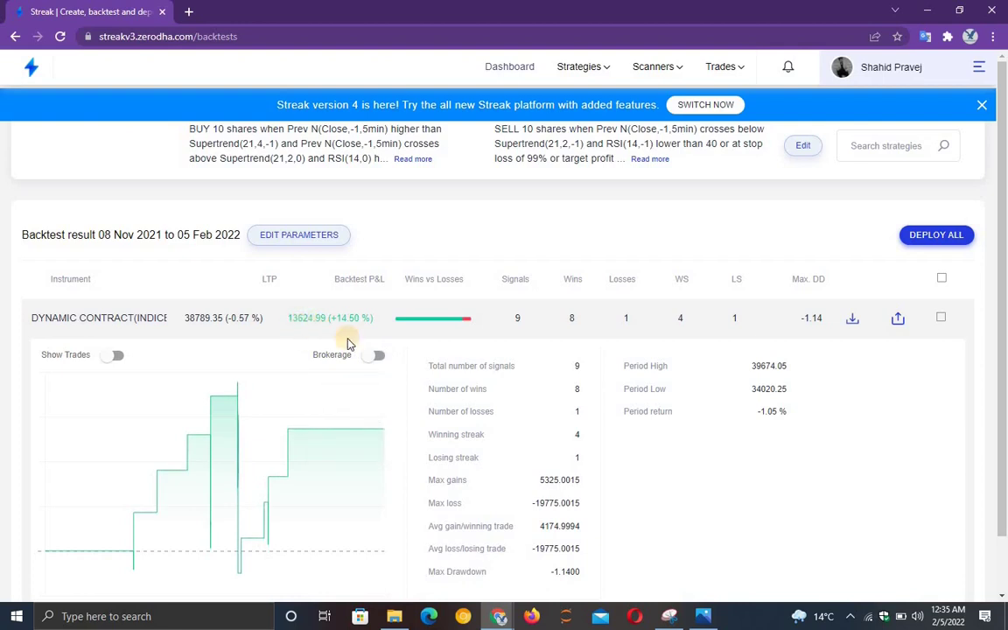
{"action": "left_click", "coordinate": [375, 357]}
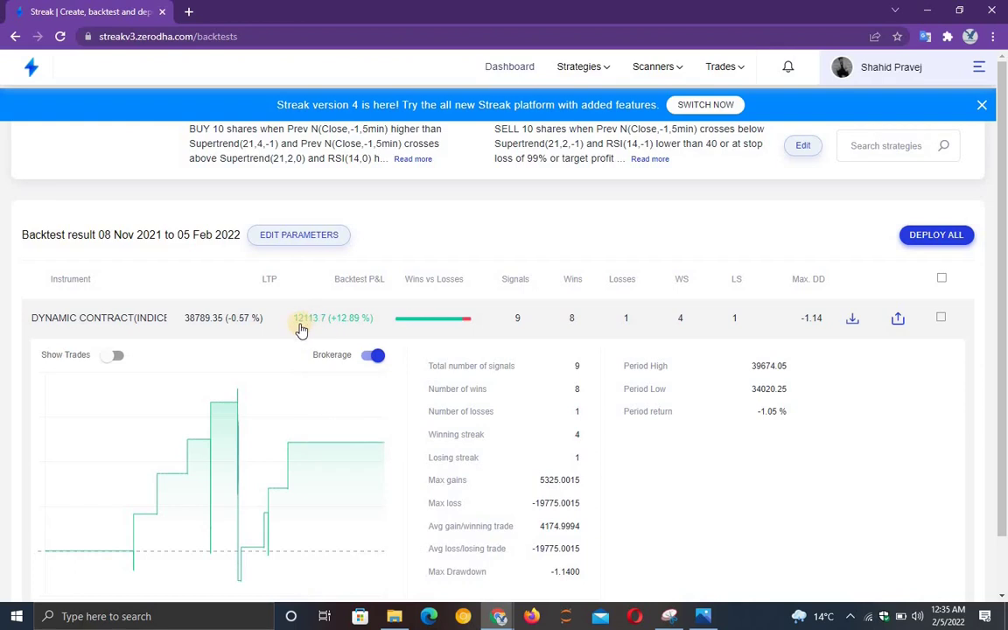
- Review the 6% target backtest's transaction details, including buy and sell prices, cumulative P&L and trigger types
{"action": "scroll", "coordinate": [392, 372], "scroll_direction": "down", "scroll_amount": 2}
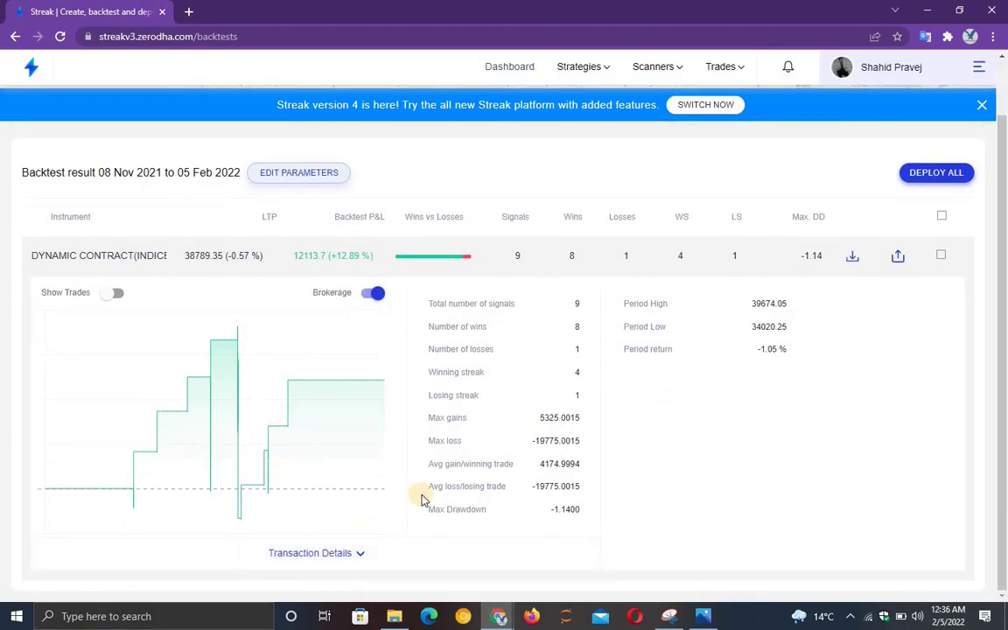
{"action": "scroll", "coordinate": [420, 498], "scroll_direction": "up", "scroll_amount": 1}
{"action": "scroll", "coordinate": [419, 499], "scroll_direction": "down", "scroll_amount": 1}
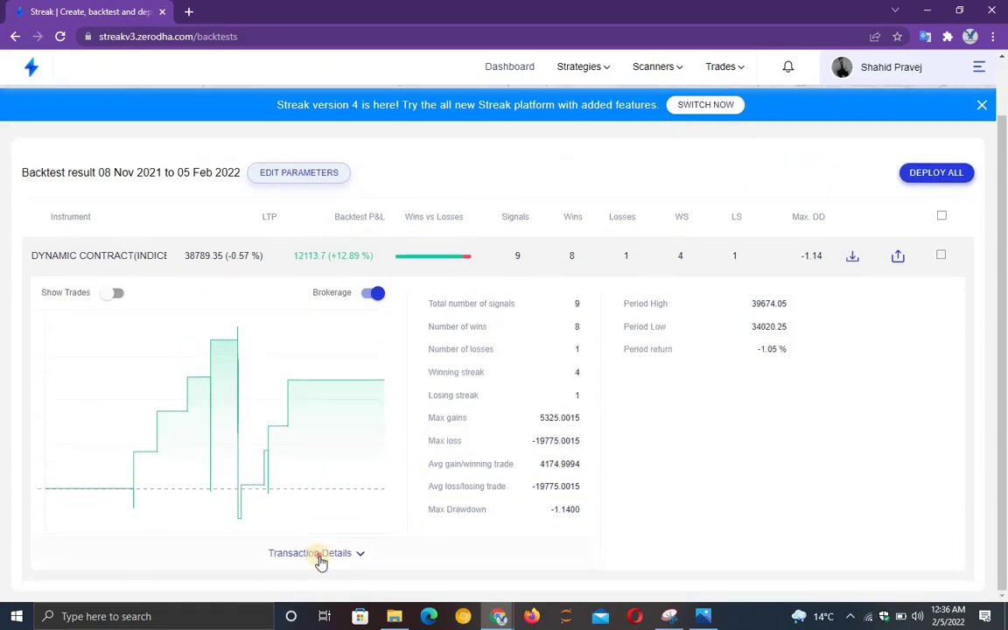
{"action": "left_click", "coordinate": [321, 562]}
{"action": "scroll", "coordinate": [338, 268], "scroll_direction": "down", "scroll_amount": 4}
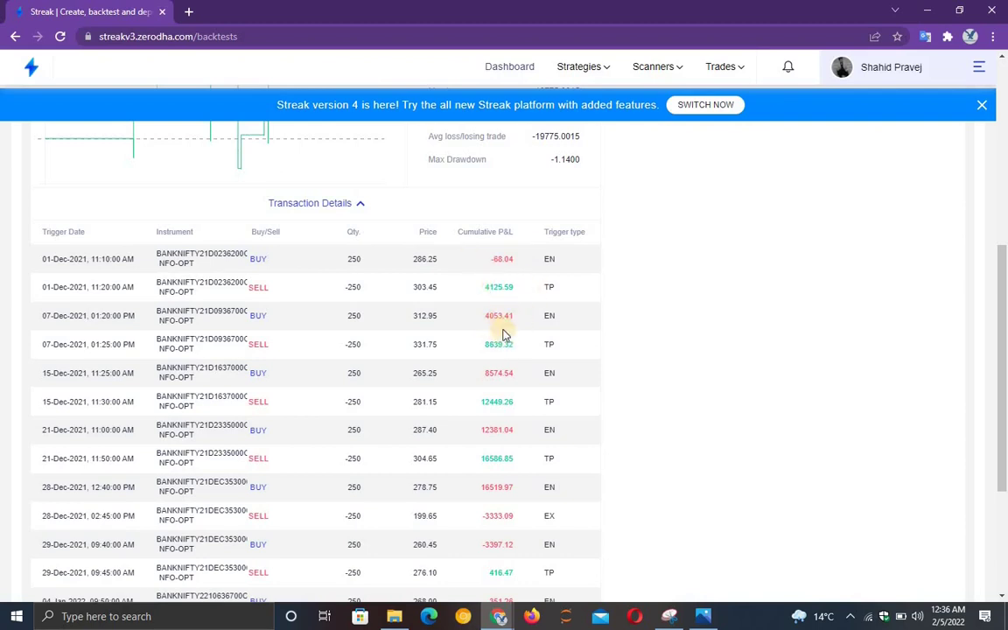
{"action": "scroll", "coordinate": [495, 378], "scroll_direction": "down", "scroll_amount": 3}
{"action": "scroll", "coordinate": [472, 490], "scroll_direction": "up", "scroll_amount": 7}
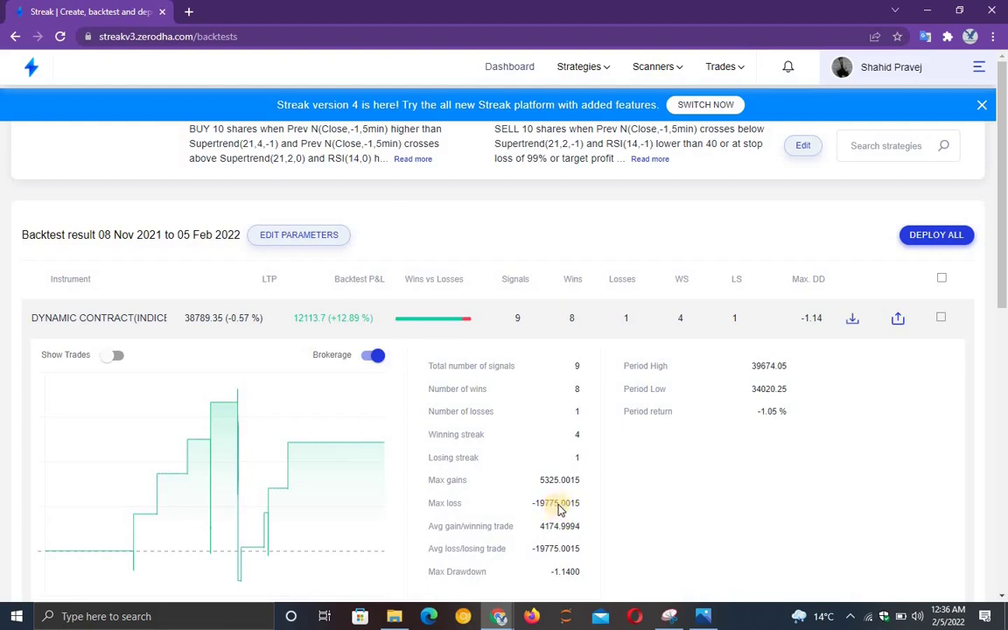
- Reopen the strategy, set its stop loss to 10%, and save and backtest it
{"action": "left_click", "coordinate": [802, 146]}
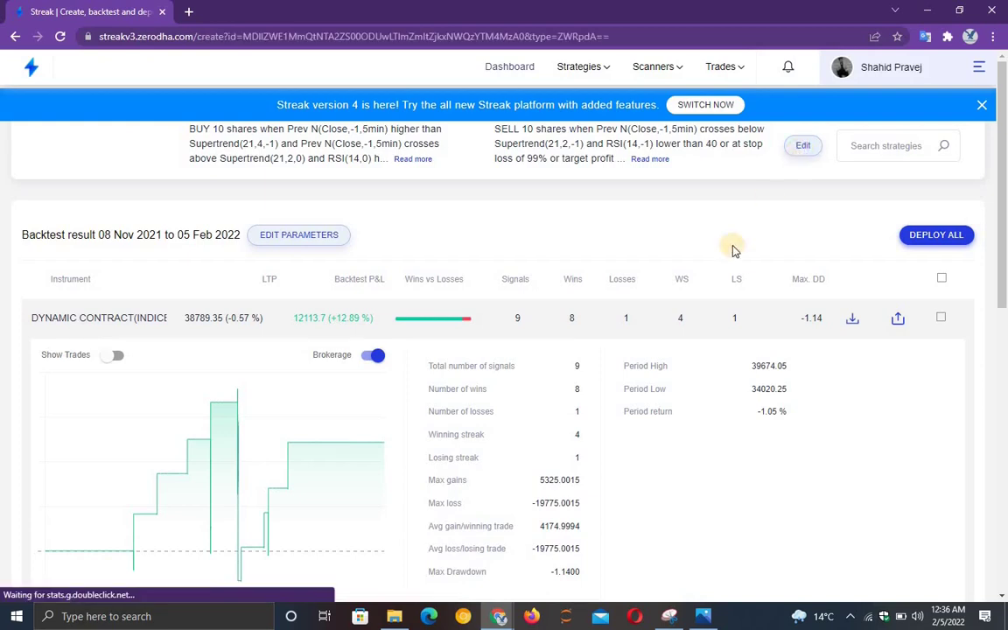
{"action": "scroll", "coordinate": [447, 402], "scroll_direction": "down", "scroll_amount": 10}
{"action": "left_click", "coordinate": [329, 306]}
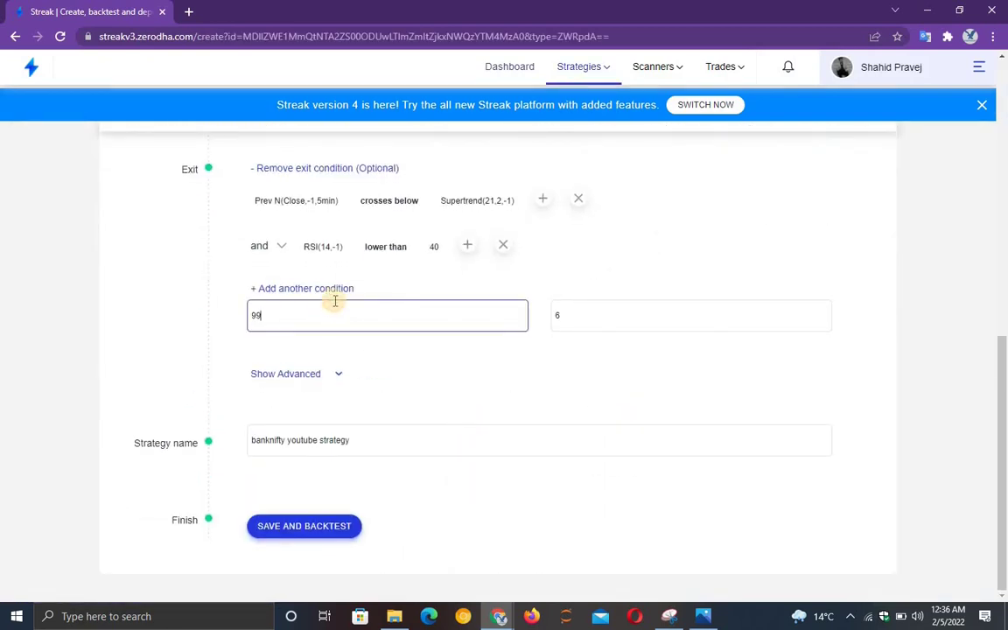
{"action": "key", "text": "BackSpace"}
{"action": "type", "text": "10"}
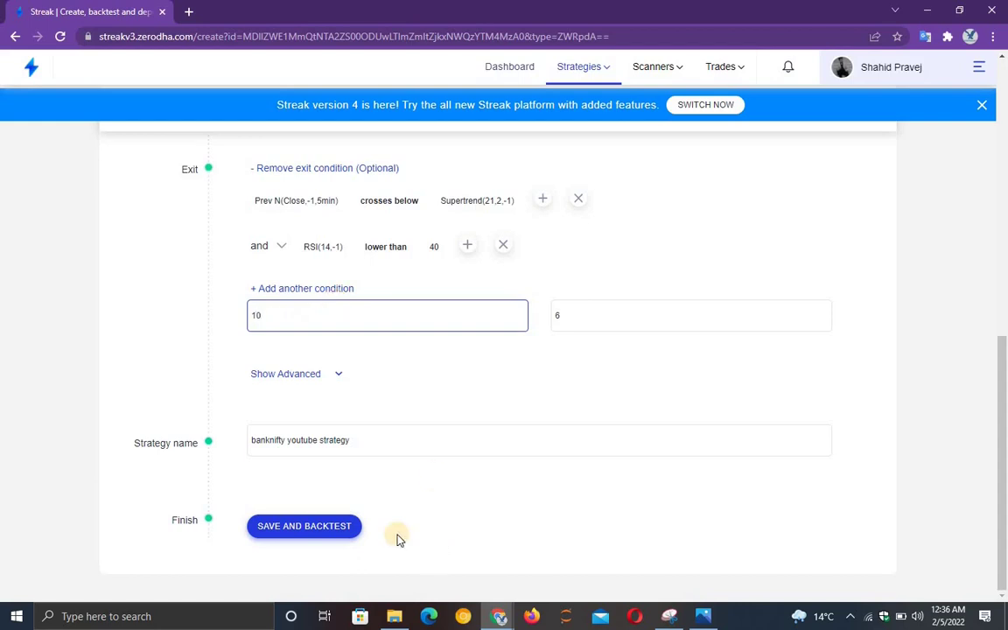
{"action": "left_click", "coordinate": [322, 527]}
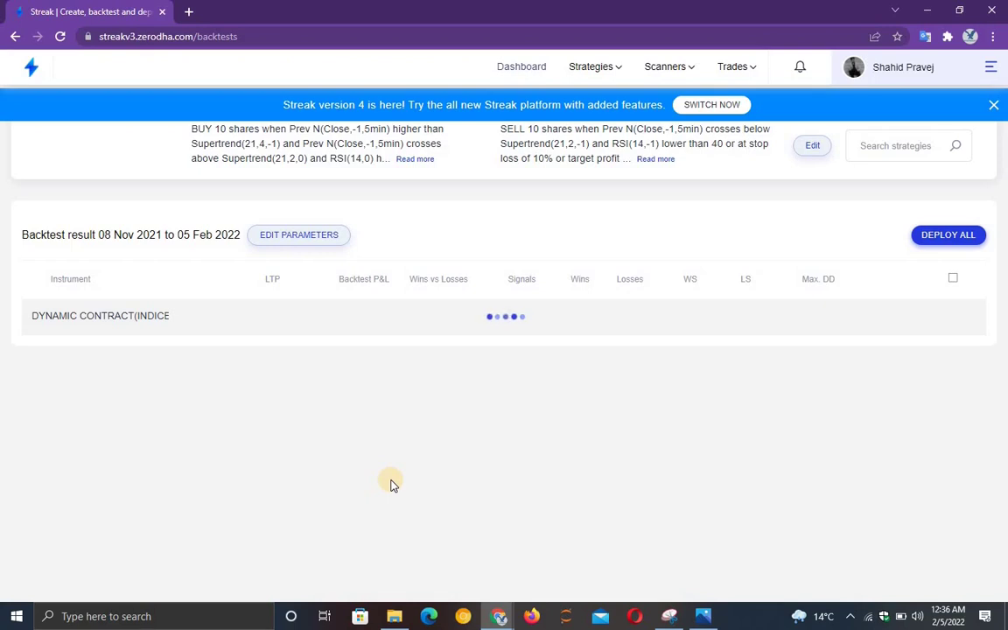
- Edit the backtest parameters to a 99% stop loss and 4% target profit, and save and rerun the backtest
{"action": "left_click", "coordinate": [331, 234]}
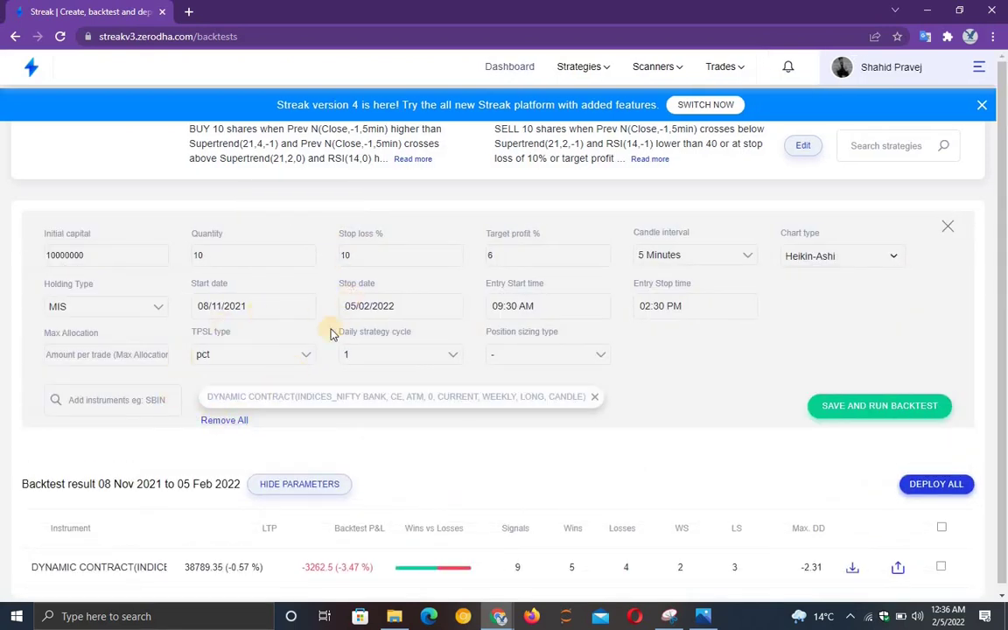
{"action": "left_click", "coordinate": [413, 257]}
{"action": "key", "text": "BackSpace"}
{"action": "key", "text": "BackSpace"}
{"action": "type", "text": "99"}
{"action": "left_click", "coordinate": [551, 251]}
{"action": "key", "text": "BackSpace"}
{"action": "type", "text": "4"}
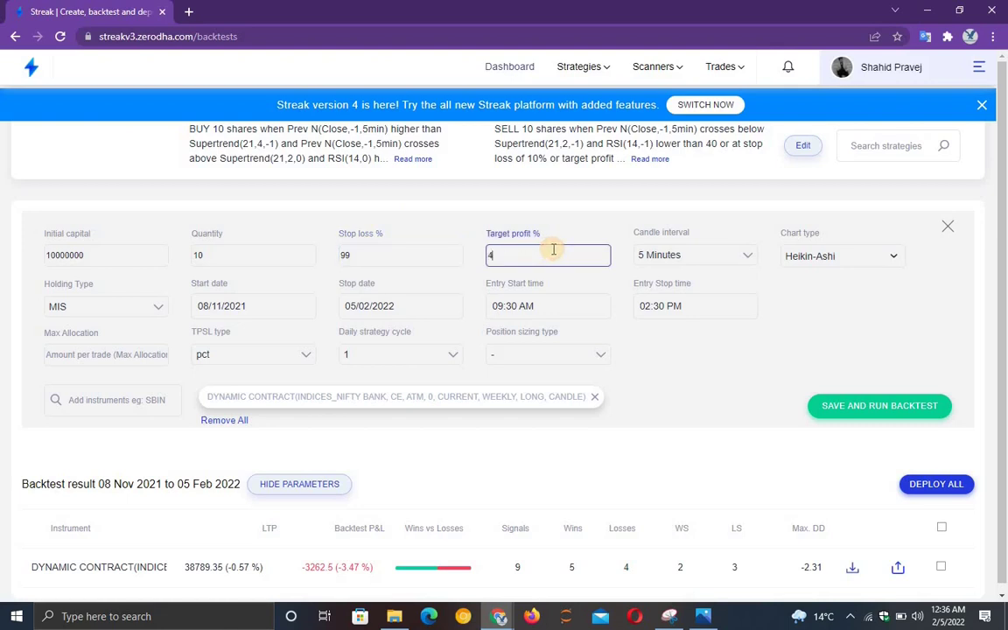
{"action": "left_click", "coordinate": [862, 408]}
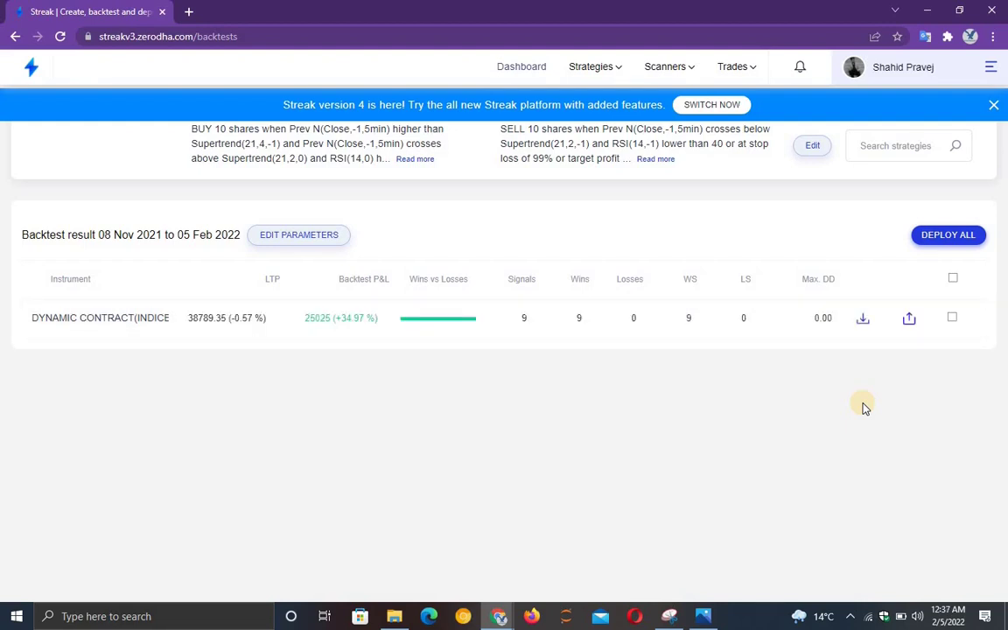
- Examine the dynamic contract's result for the 4% target, including its profit curve, backtest period and transaction details
{"action": "left_click", "coordinate": [572, 317]}
{"action": "scroll", "coordinate": [462, 456], "scroll_direction": "down", "scroll_amount": 1}
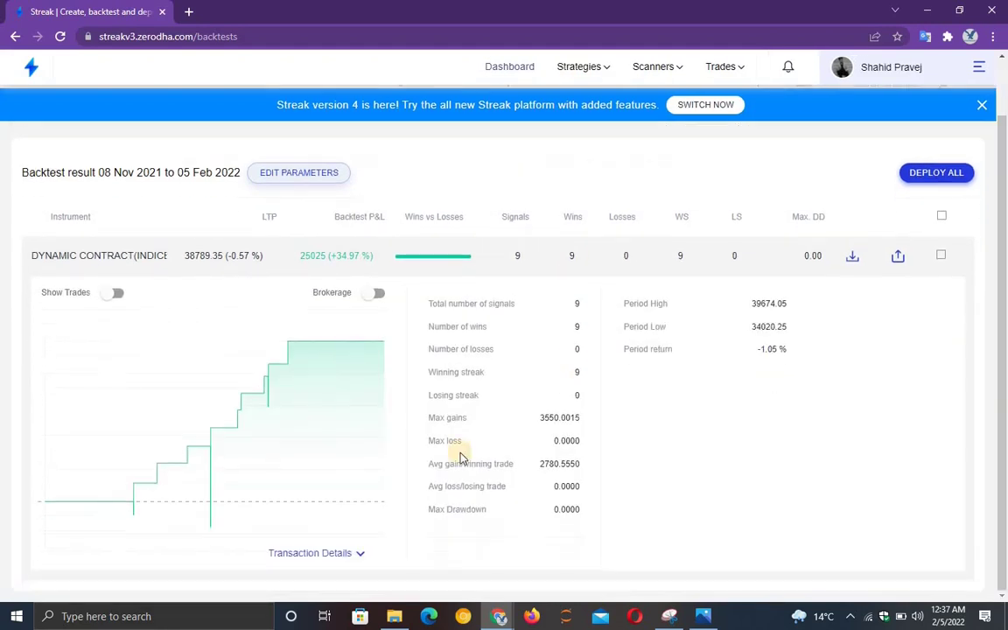
{"action": "left_click_drag", "start_coordinate": [103, 172], "coordinate": [219, 172]}
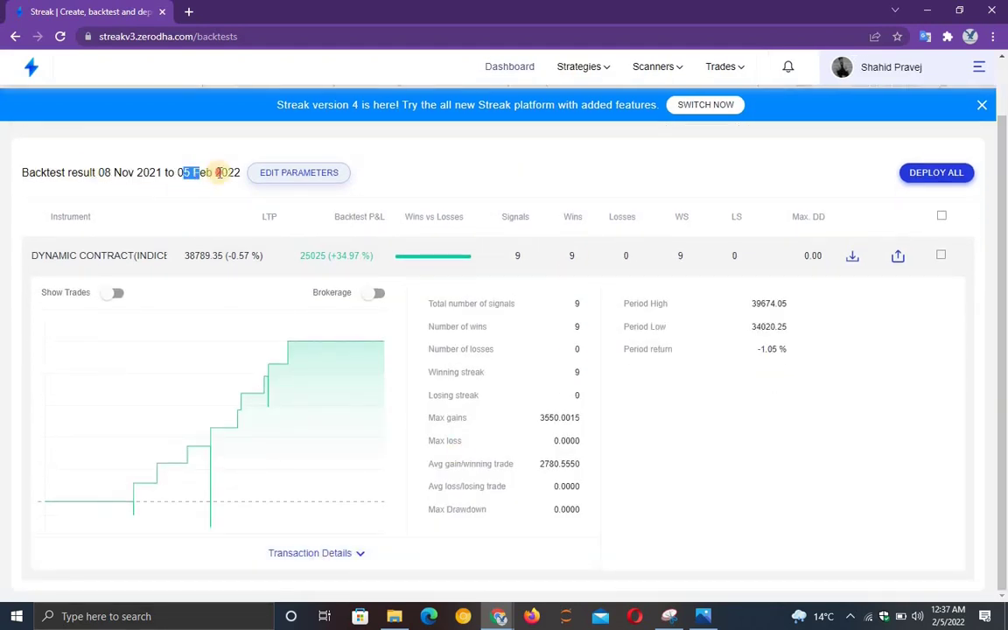
{"action": "left_click", "coordinate": [321, 558]}
{"action": "scroll", "coordinate": [411, 465], "scroll_direction": "down", "scroll_amount": 6}
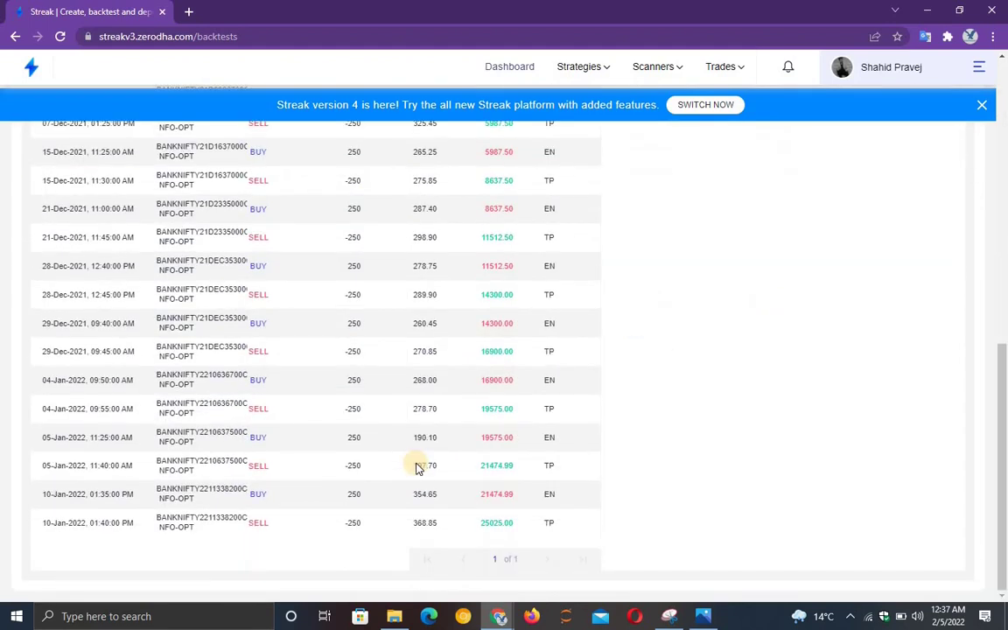
{"action": "scroll", "coordinate": [416, 468], "scroll_direction": "up", "scroll_amount": 4}
{"action": "scroll", "coordinate": [417, 469], "scroll_direction": "up", "scroll_amount": 4}
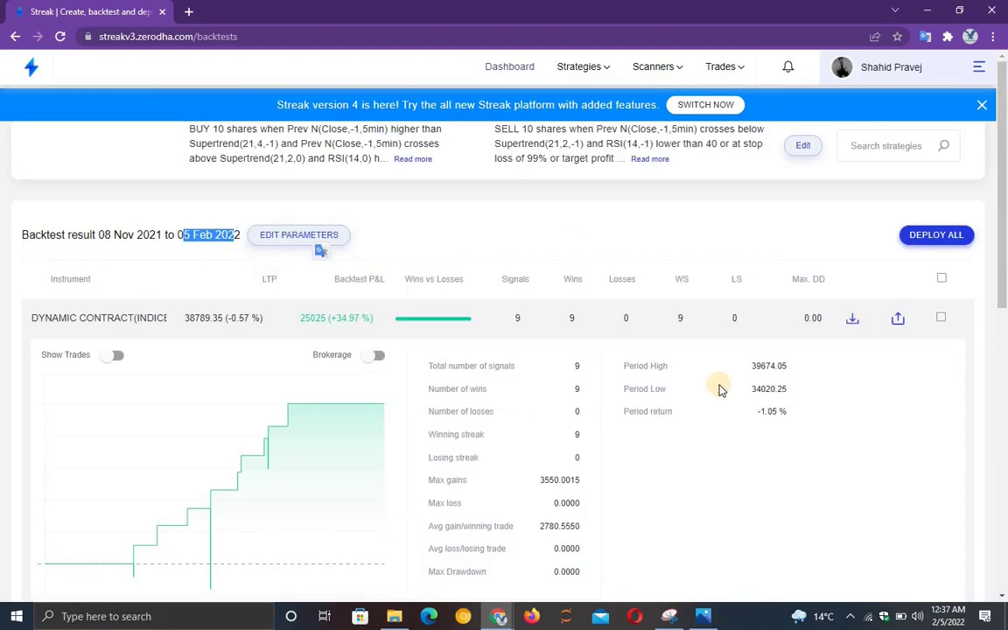
- Download the dynamic contract's backtest trade details as a CSV file and open it maximized in Excel
{"action": "left_click", "coordinate": [852, 320]}
{"action": "left_click", "coordinate": [148, 582]}
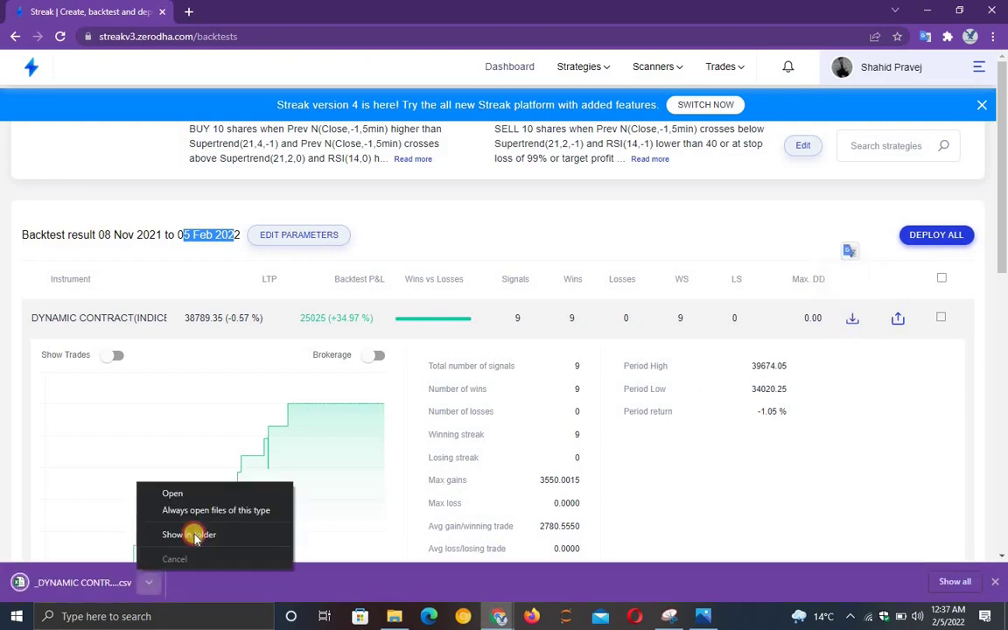
{"action": "left_click", "coordinate": [206, 496]}
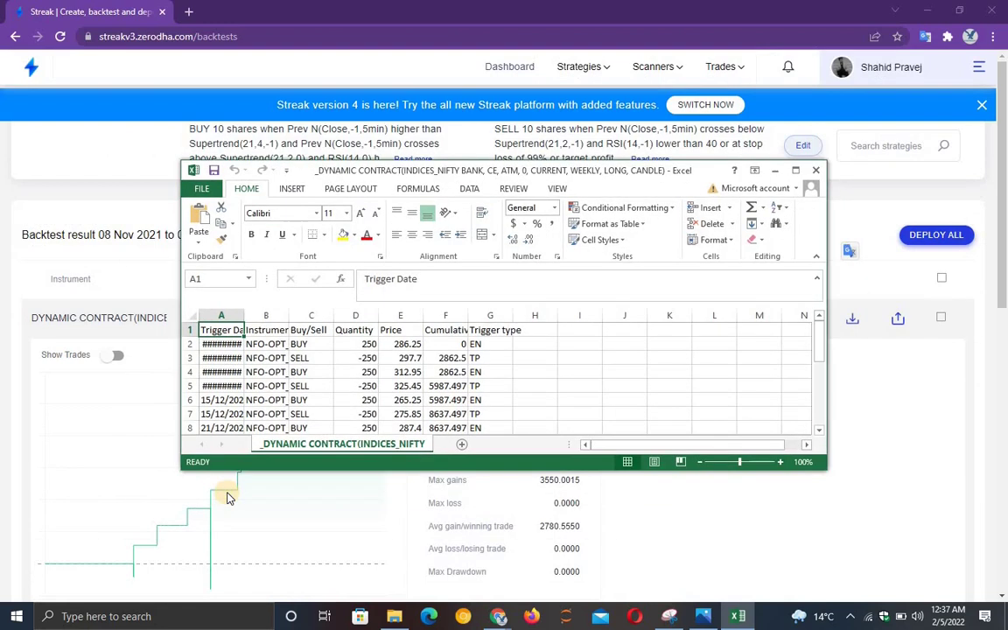
{"action": "left_click", "coordinate": [796, 172]}
- Widen the Trigger Date column to fit its full dates and review the exported trades
{"action": "scroll", "coordinate": [188, 315], "scroll_direction": "down", "scroll_amount": 20}
{"action": "scroll", "coordinate": [193, 296], "scroll_direction": "up", "scroll_amount": 20}
{"action": "left_click_drag", "start_coordinate": [61, 156], "coordinate": [127, 153]}
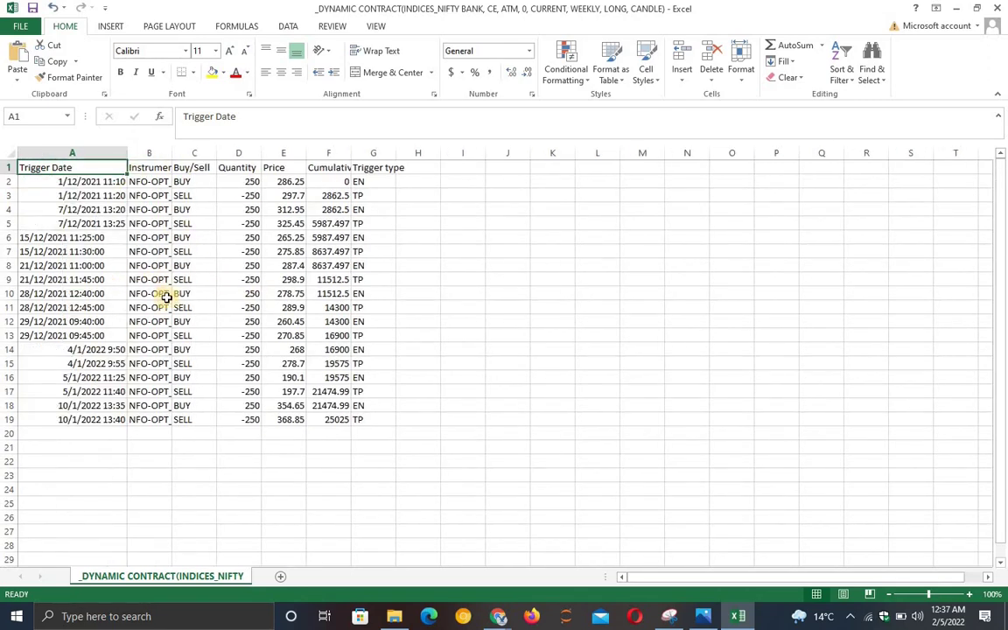
{"action": "left_click", "coordinate": [50, 237]}
{"action": "left_click", "coordinate": [61, 265]}
- Switch from Excel back to the Streak backtest result and check the dynamic contract's signals and wins
{"action": "double_click", "coordinate": [634, 11]}
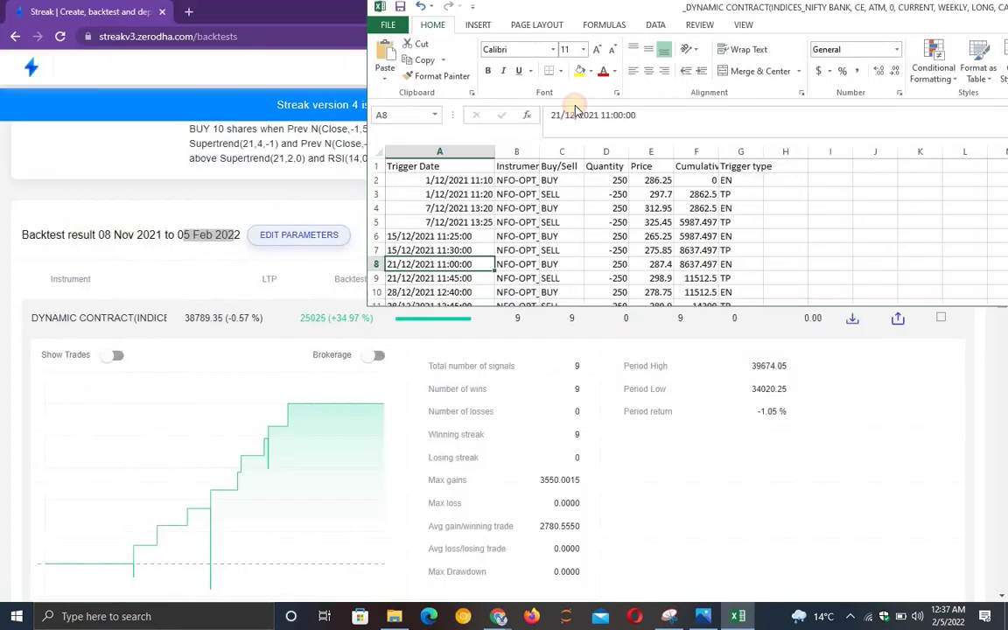
{"action": "left_click", "coordinate": [760, 108]}
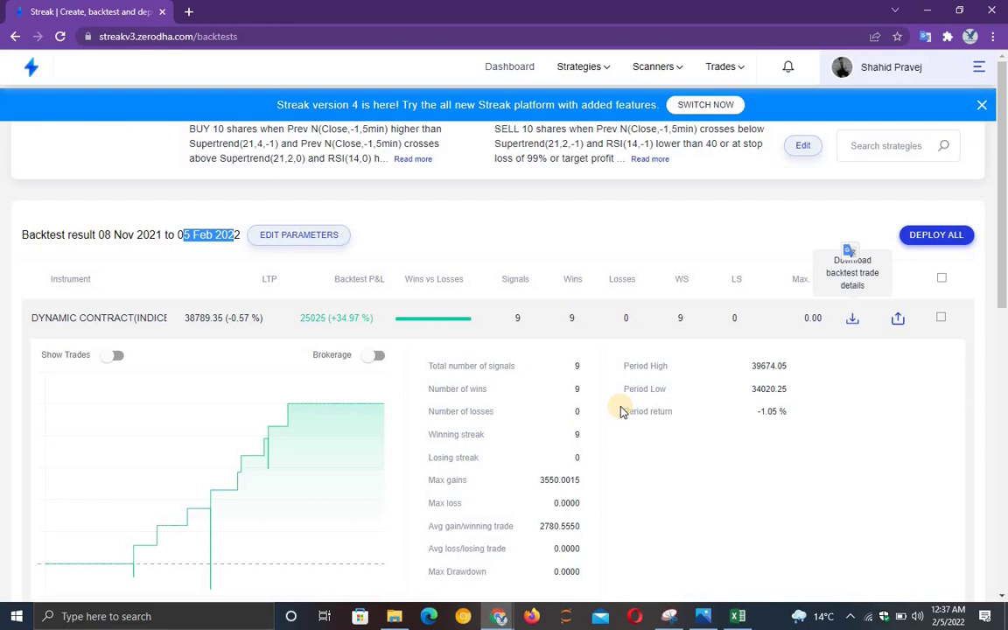
{"action": "double_click", "coordinate": [516, 319]}
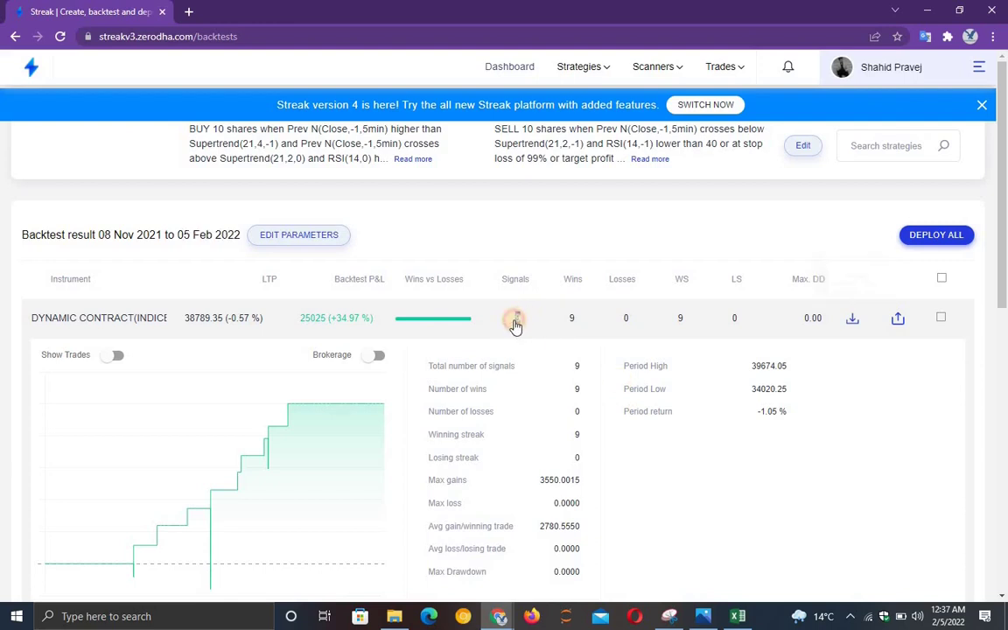
{"action": "left_click", "coordinate": [556, 331]}
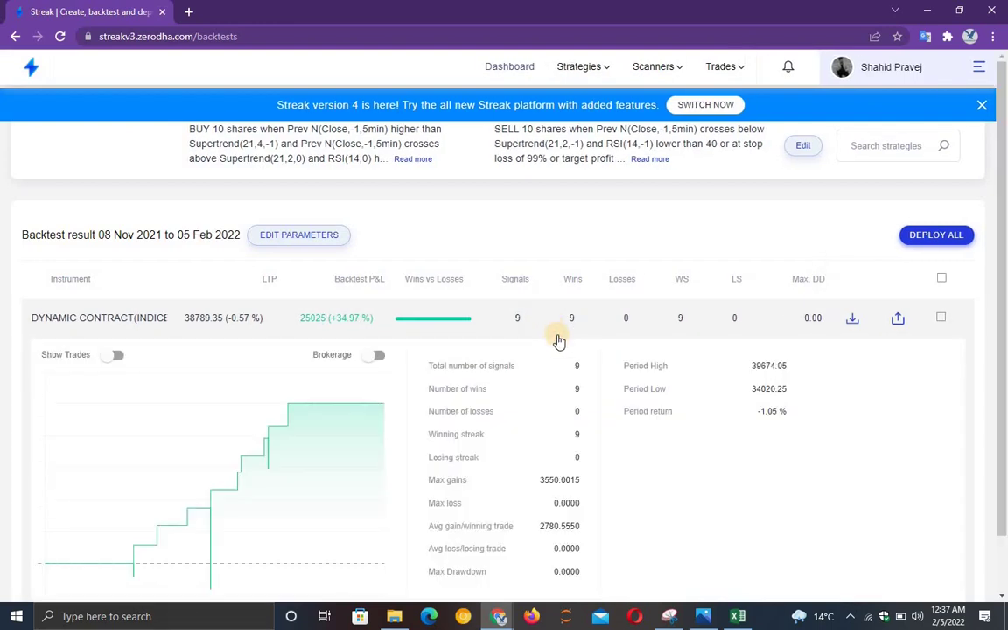